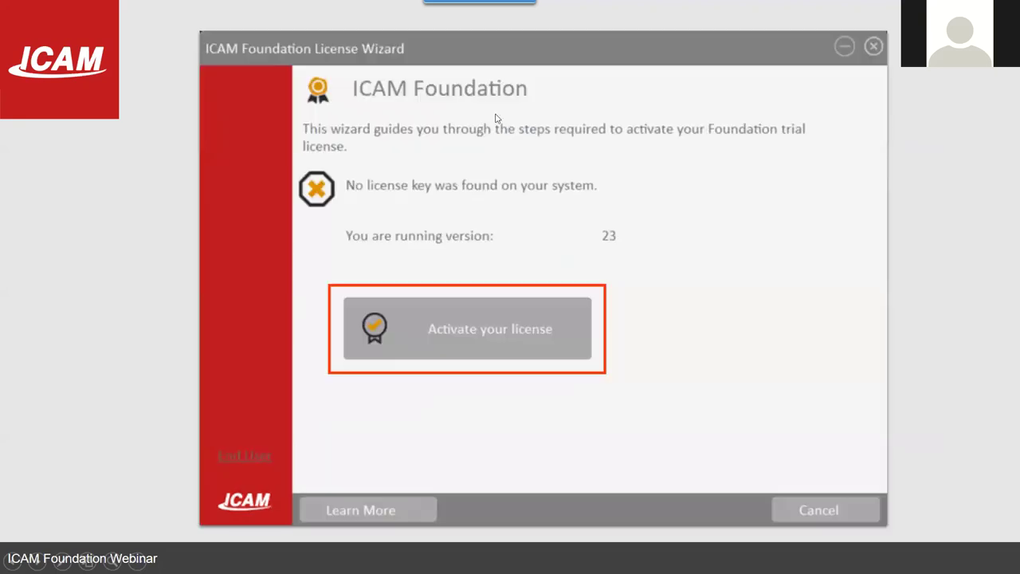
{"action": "left_click", "coordinate": [527, 341]}
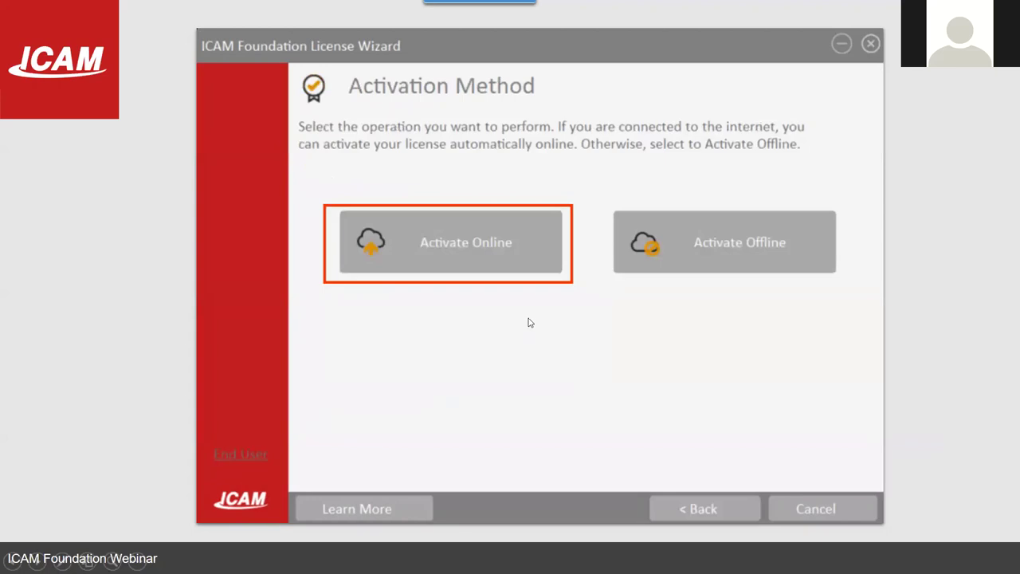
{"action": "left_click", "coordinate": [475, 253]}
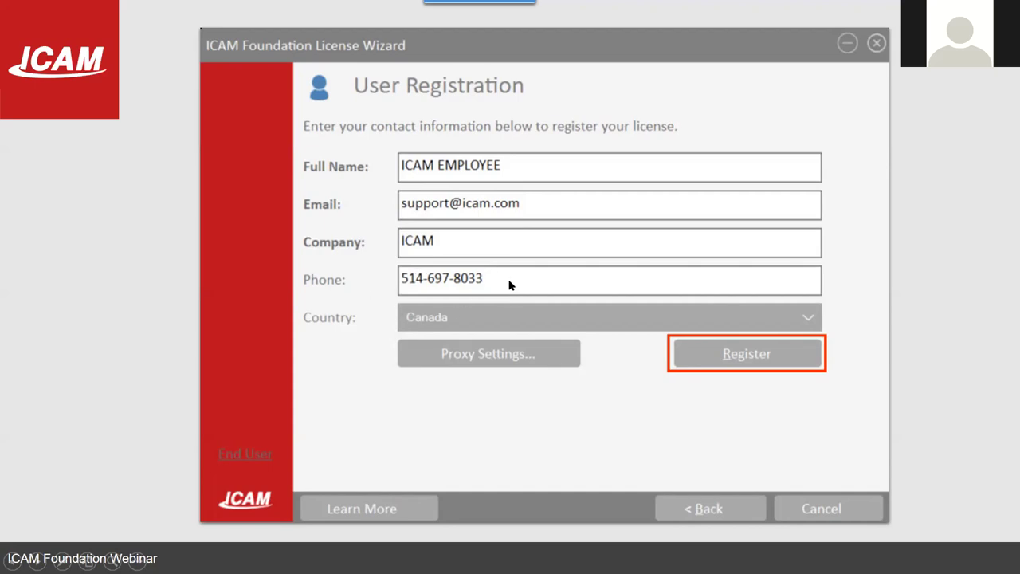
{"action": "left_click", "coordinate": [705, 354]}
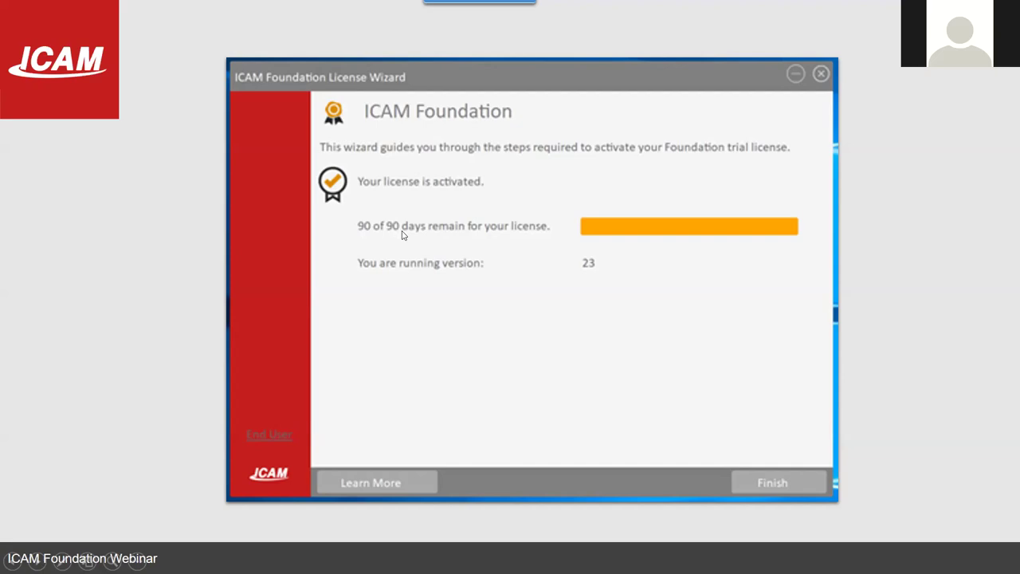
{"action": "key", "text": "Right"}
{"action": "key", "text": "Right"}
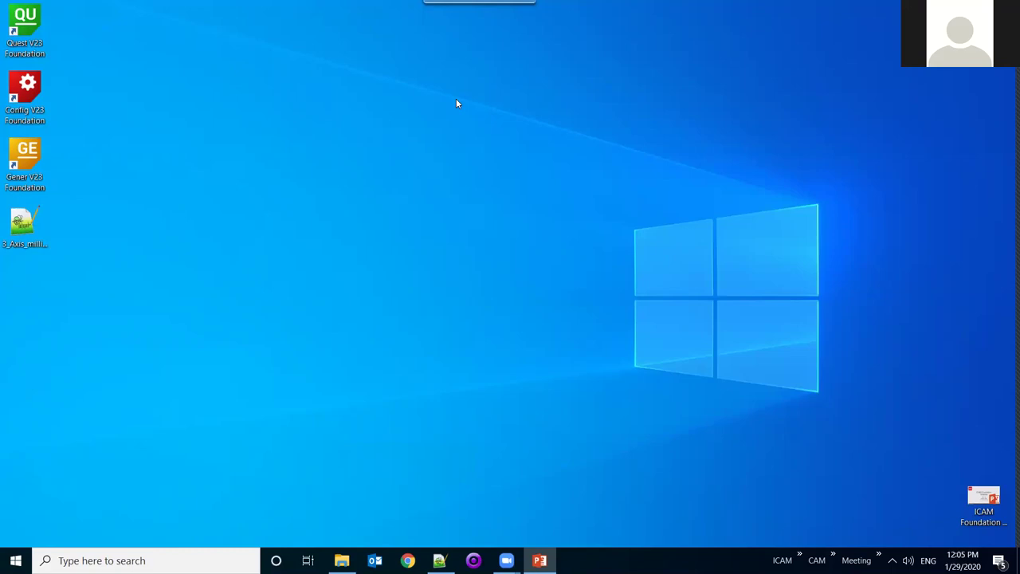
- Open Quest V23 Foundation and widen the database tree until the full database paths are readable
{"action": "double_click", "coordinate": [24, 28]}
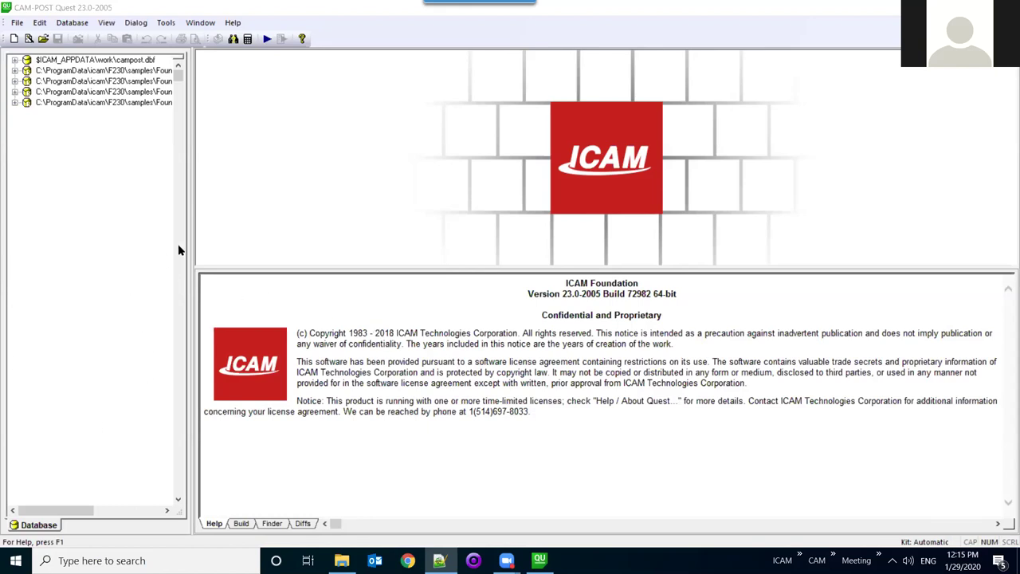
{"action": "left_click_drag", "start_coordinate": [190, 247], "coordinate": [388, 236]}
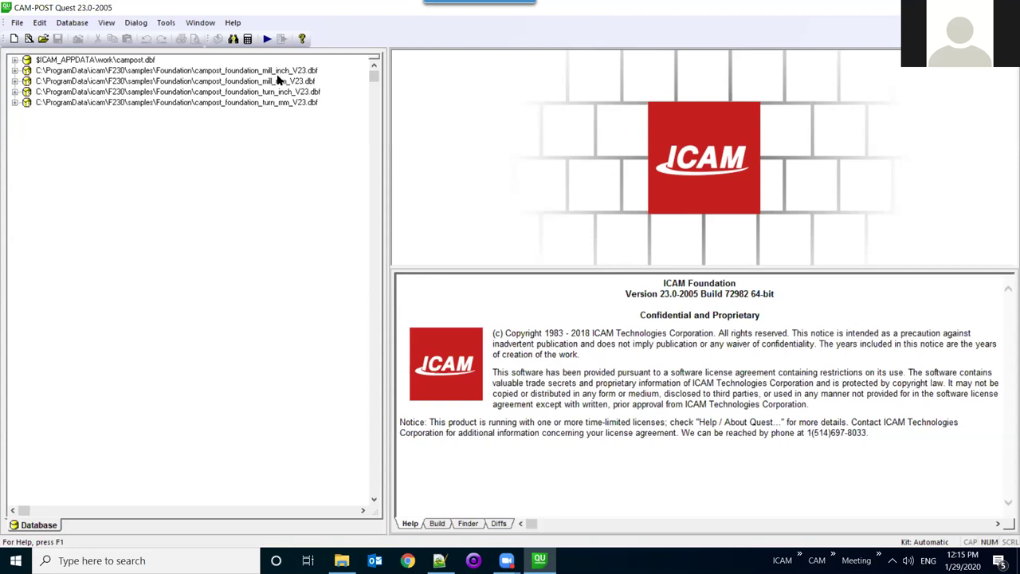
- Browse the post-processors in the Foundation mill inch and turn inch sample databases, and collapse the mill inch list
{"action": "left_click", "coordinate": [15, 71]}
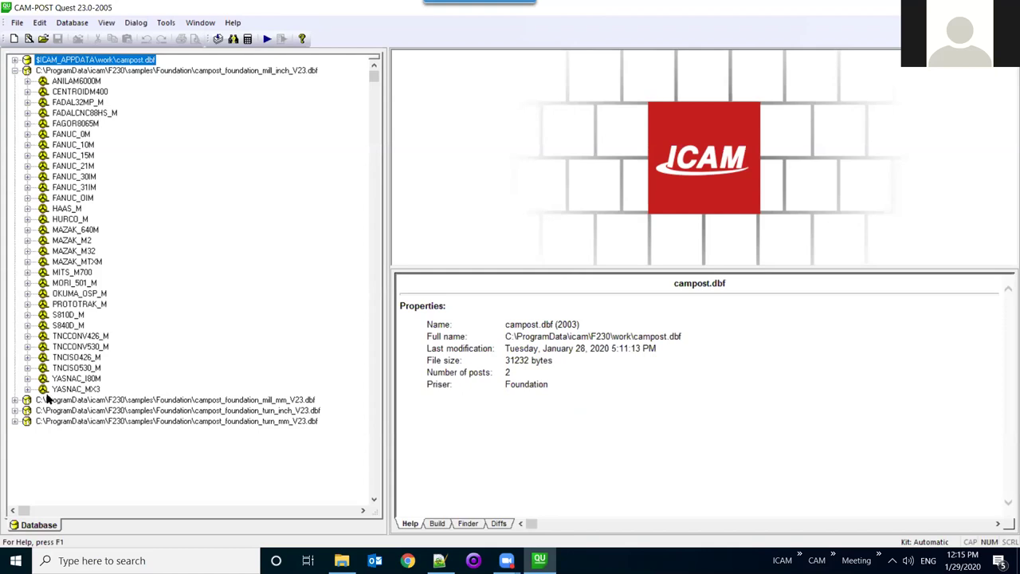
{"action": "left_click", "coordinate": [16, 411]}
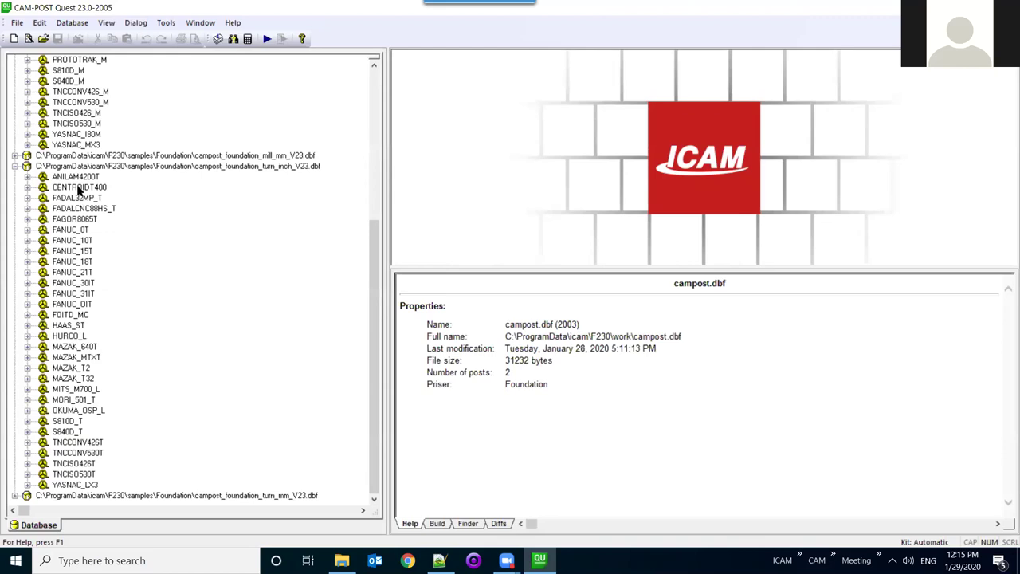
{"action": "scroll", "coordinate": [54, 174], "scroll_direction": "up", "scroll_amount": 8}
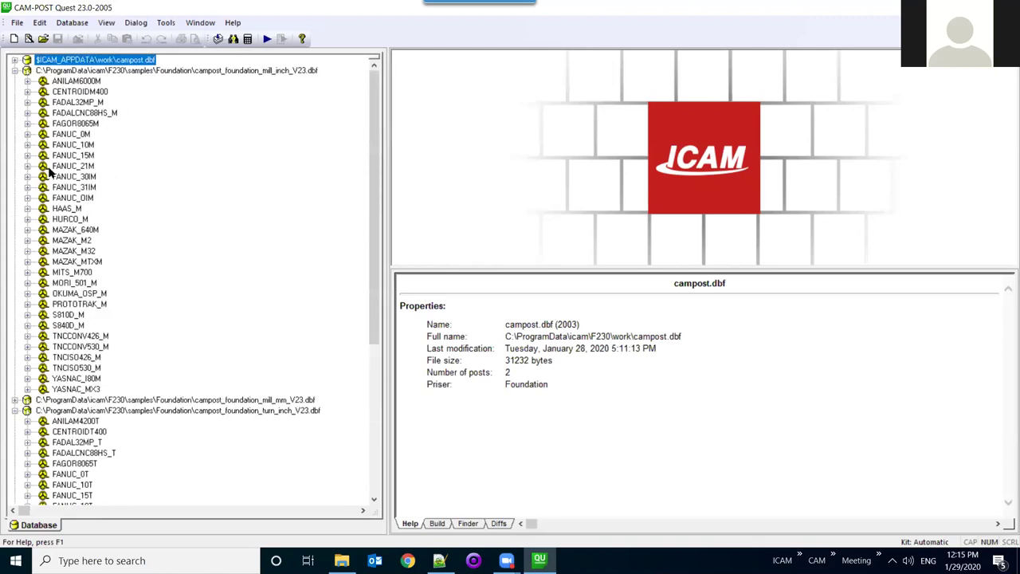
{"action": "left_click", "coordinate": [15, 71]}
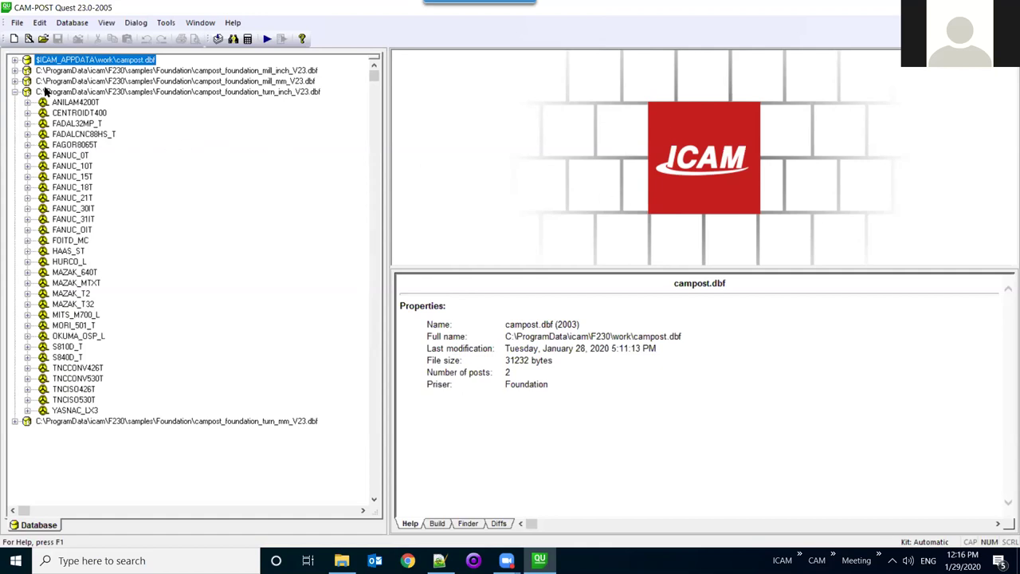
- Open the FANUC_31IM post-processor from the campost_foundation_mill_inch_V23.dbf database
{"action": "left_click", "coordinate": [16, 71]}
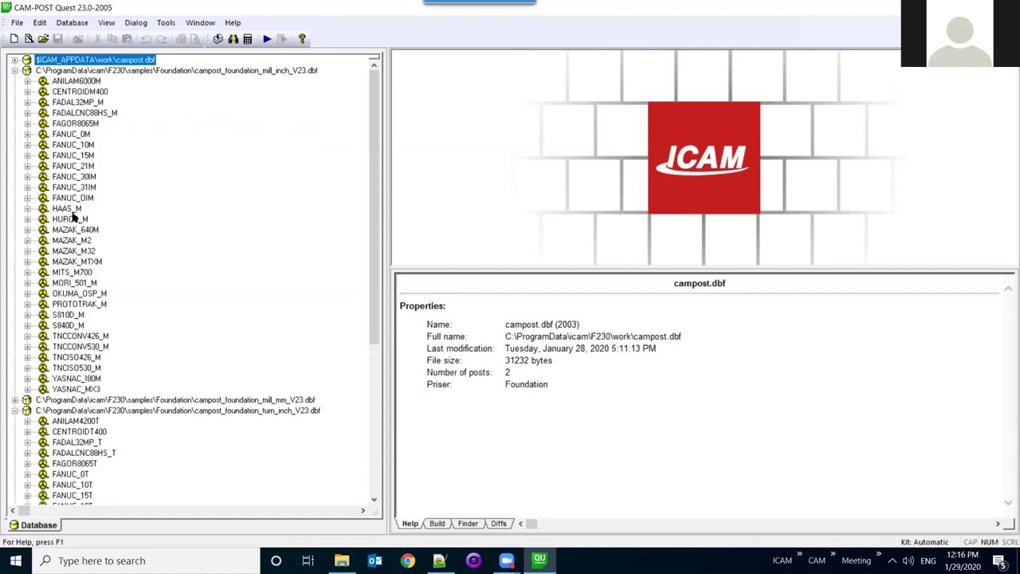
{"action": "left_click", "coordinate": [63, 188]}
{"action": "double_click", "coordinate": [63, 188]}
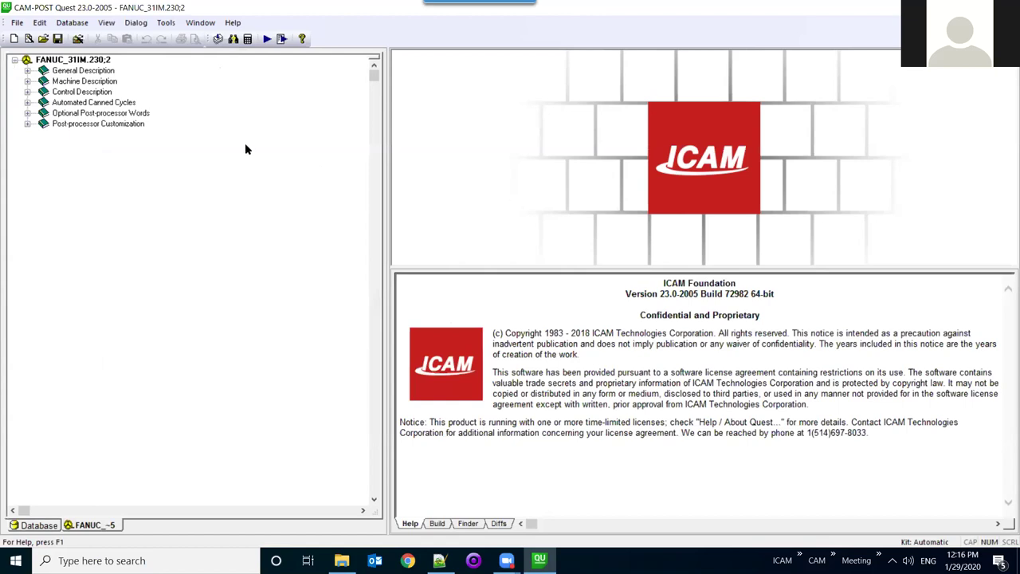
- Examine the Linear Interpolation questions under Control Description, reading the help for the (G) code and its modal setting
{"action": "left_click", "coordinate": [28, 92]}
{"action": "left_click", "coordinate": [95, 113]}
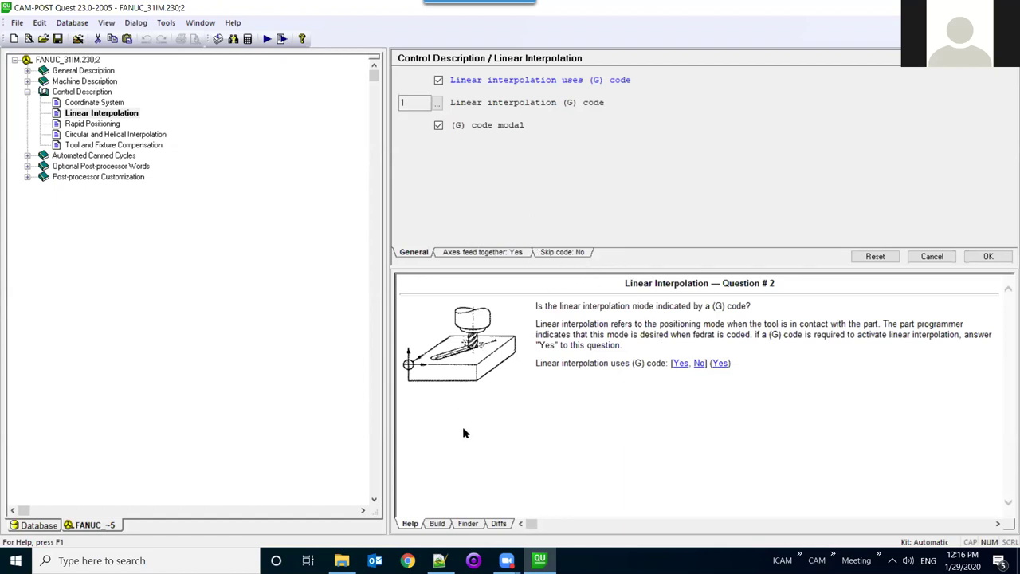
{"action": "left_click", "coordinate": [507, 104]}
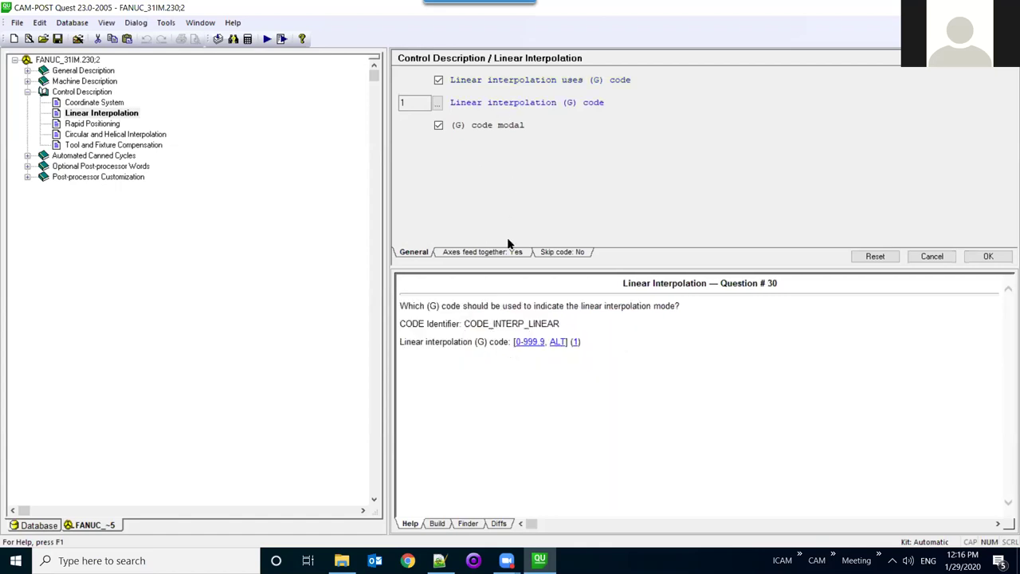
{"action": "left_click", "coordinate": [491, 126]}
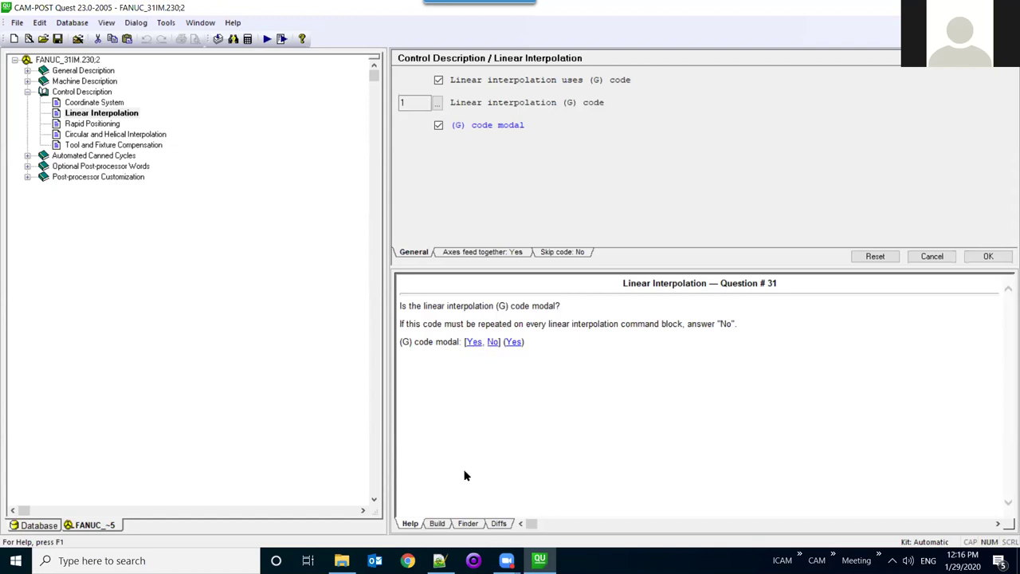
- View the build log and search the whole post-processor for "spindle" with the Finder
{"action": "left_click", "coordinate": [446, 520]}
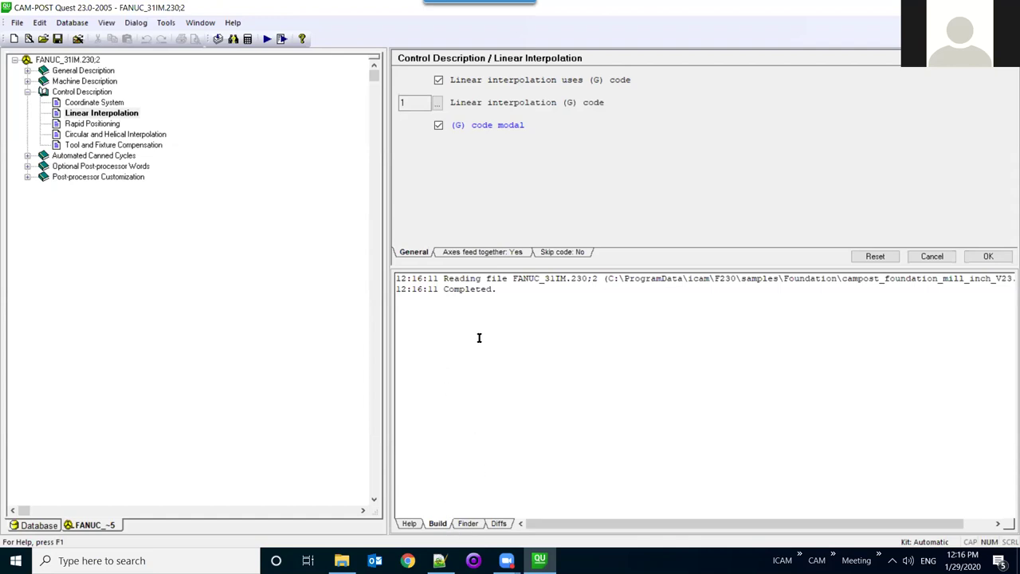
{"action": "left_click", "coordinate": [467, 524]}
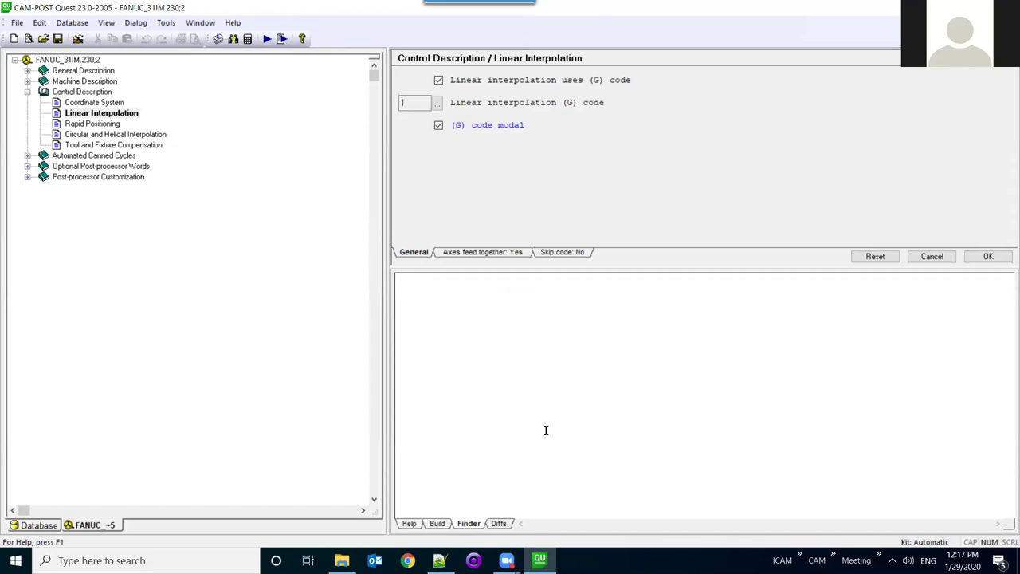
{"action": "left_click", "coordinate": [546, 429]}
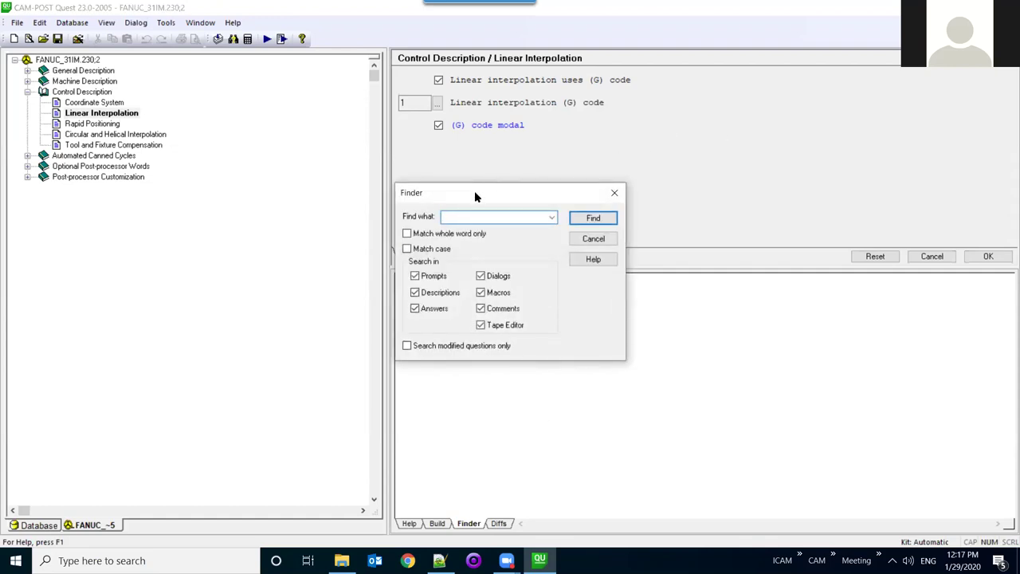
{"action": "type", "text": "spind"}
{"action": "left_click", "coordinate": [594, 218]}
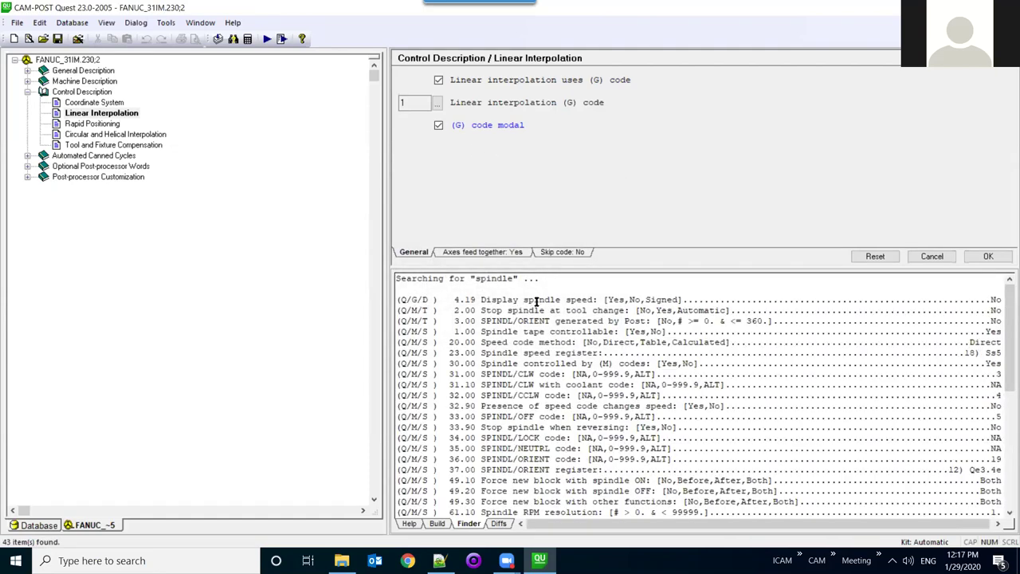
- Review the spindle search results and go to the Maximum RPM question in the spindle range data
{"action": "scroll", "coordinate": [536, 301], "scroll_direction": "down", "scroll_amount": 8}
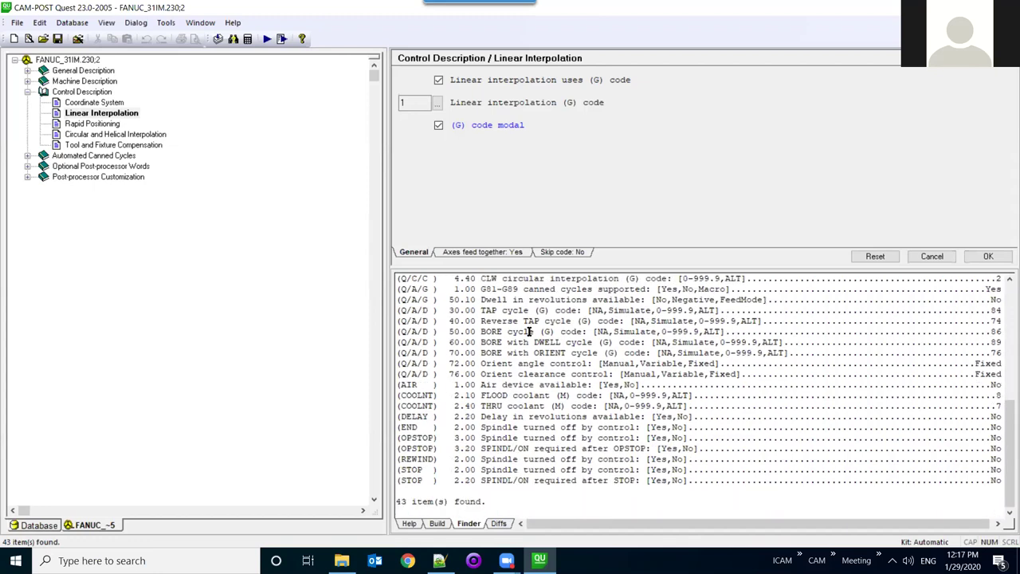
{"action": "scroll", "coordinate": [537, 351], "scroll_direction": "up", "scroll_amount": 1}
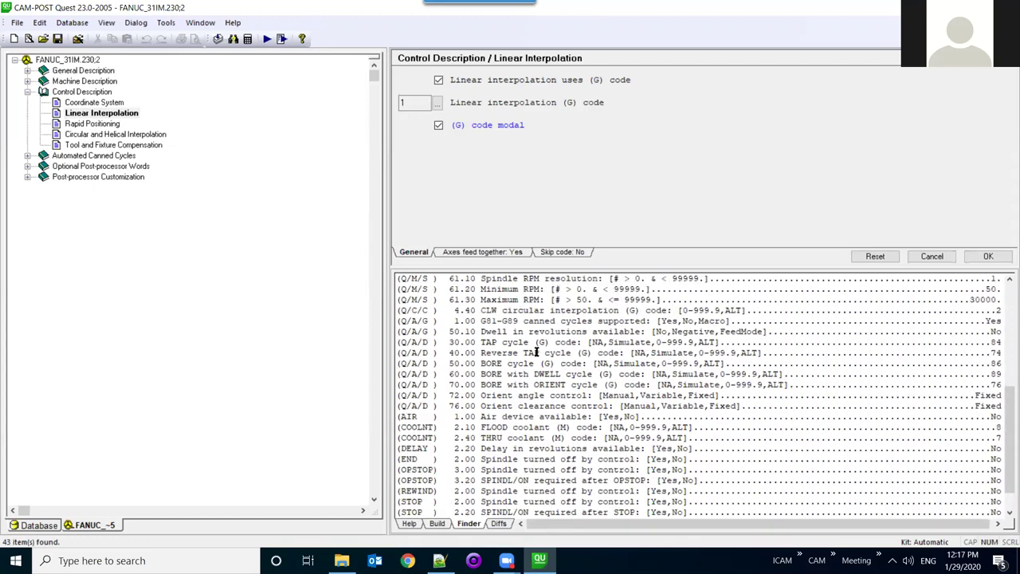
{"action": "scroll", "coordinate": [537, 352], "scroll_direction": "up", "scroll_amount": 1}
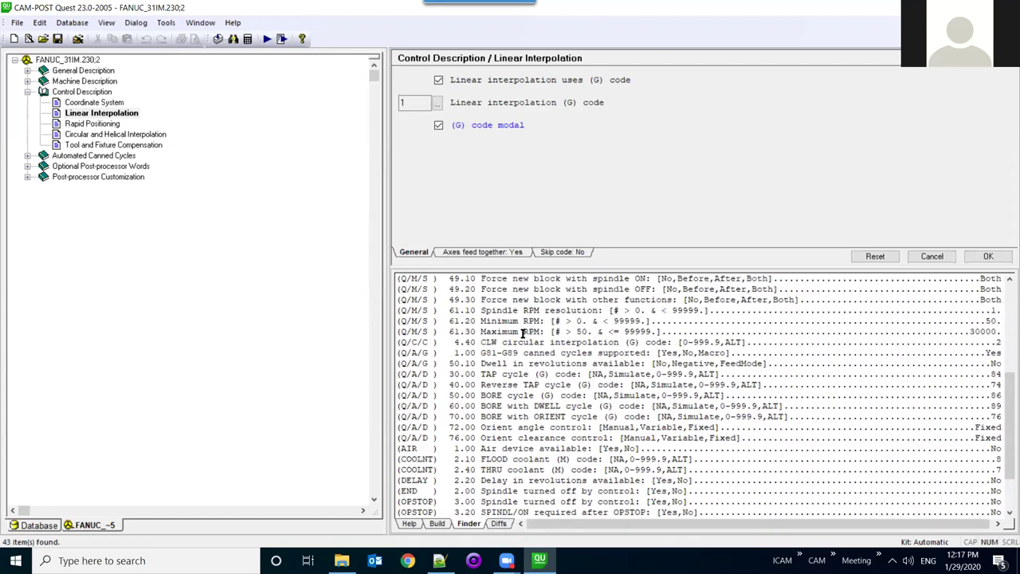
{"action": "double_click", "coordinate": [516, 331]}
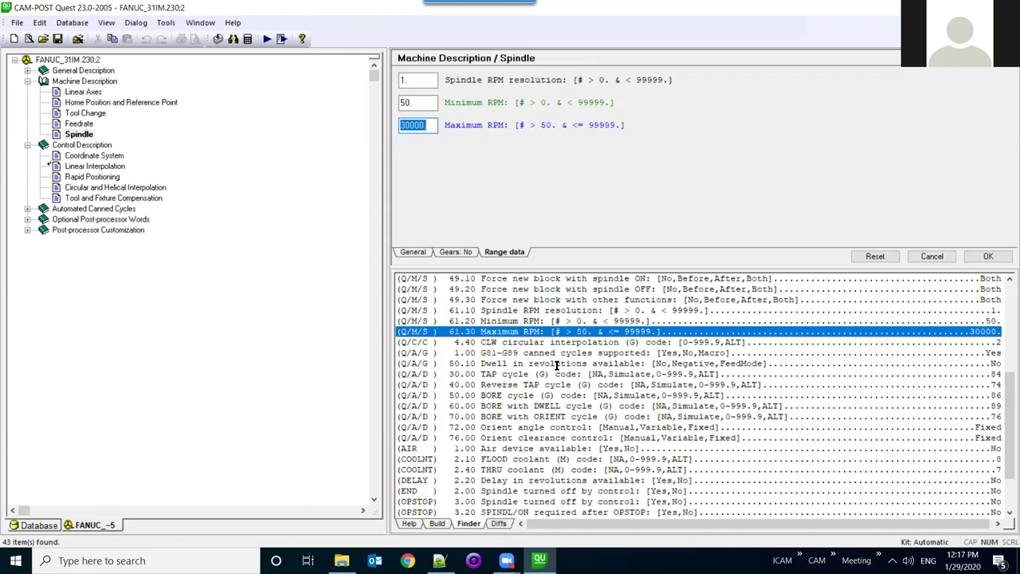
{"action": "scroll", "coordinate": [558, 368], "scroll_direction": "down", "scroll_amount": 2}
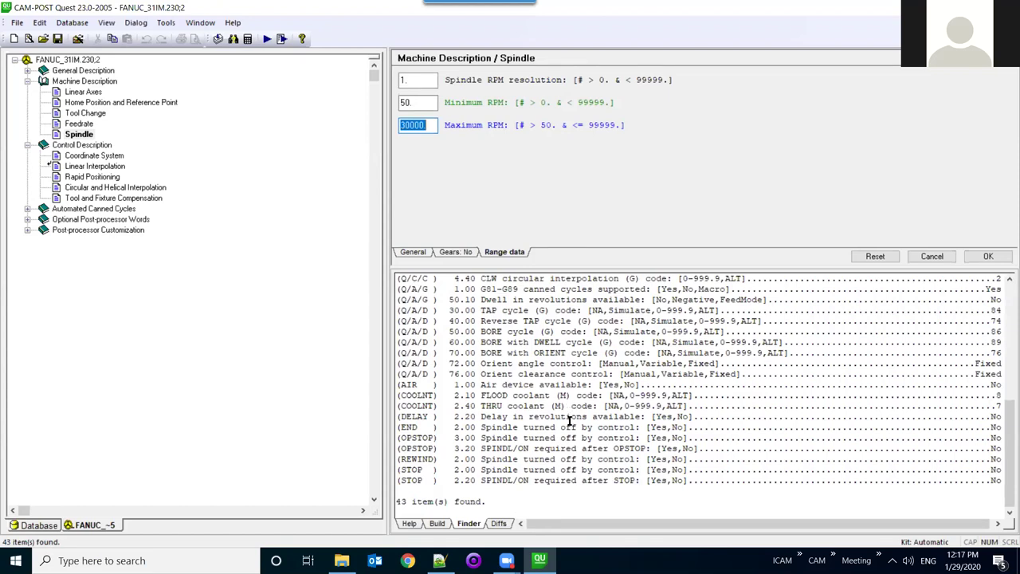
- Open version FANUC_31IM.230;1 from the mill inch database alongside the post-processor already loaded
{"action": "left_click", "coordinate": [504, 526]}
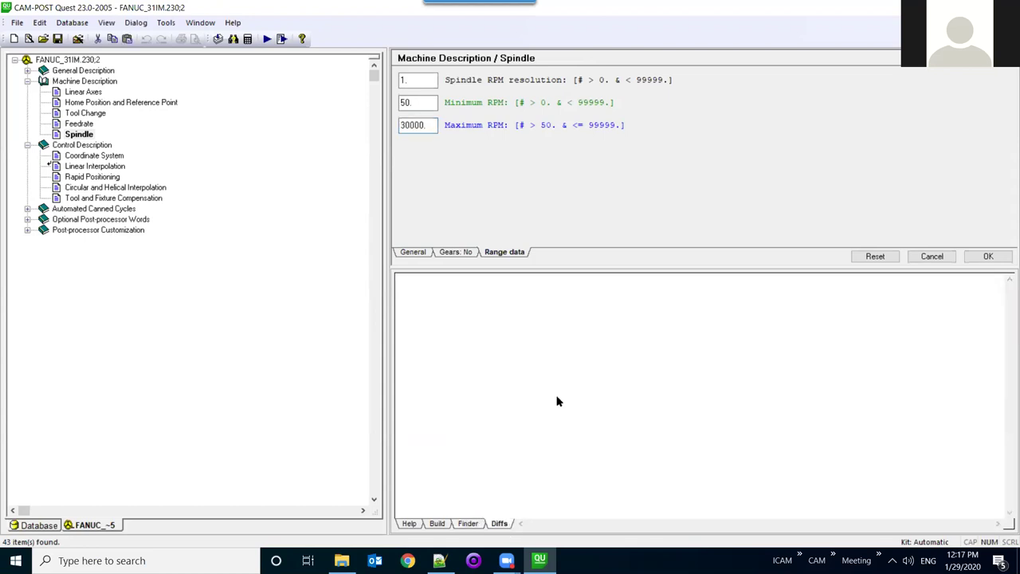
{"action": "left_click", "coordinate": [42, 525]}
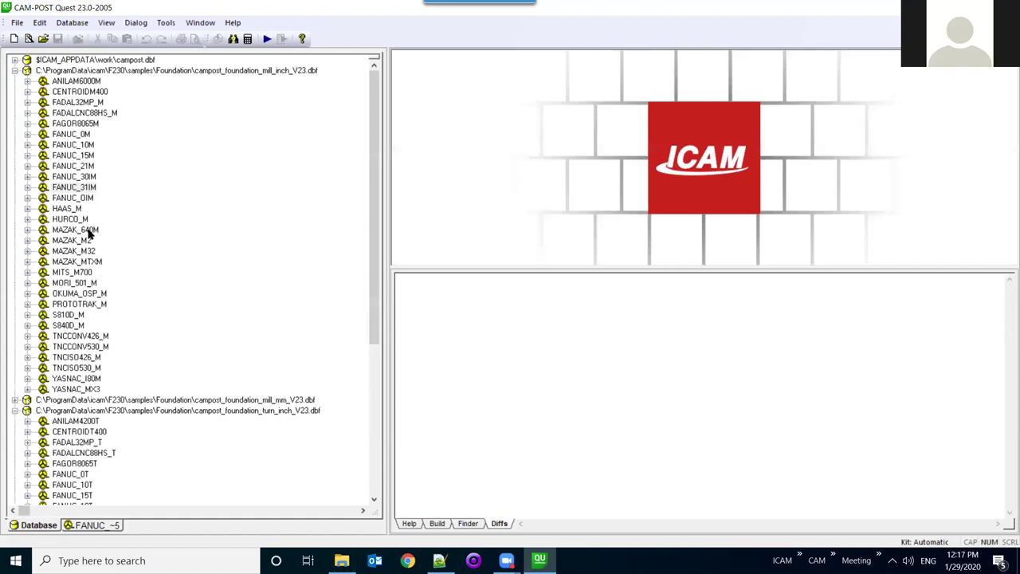
{"action": "left_click", "coordinate": [28, 188]}
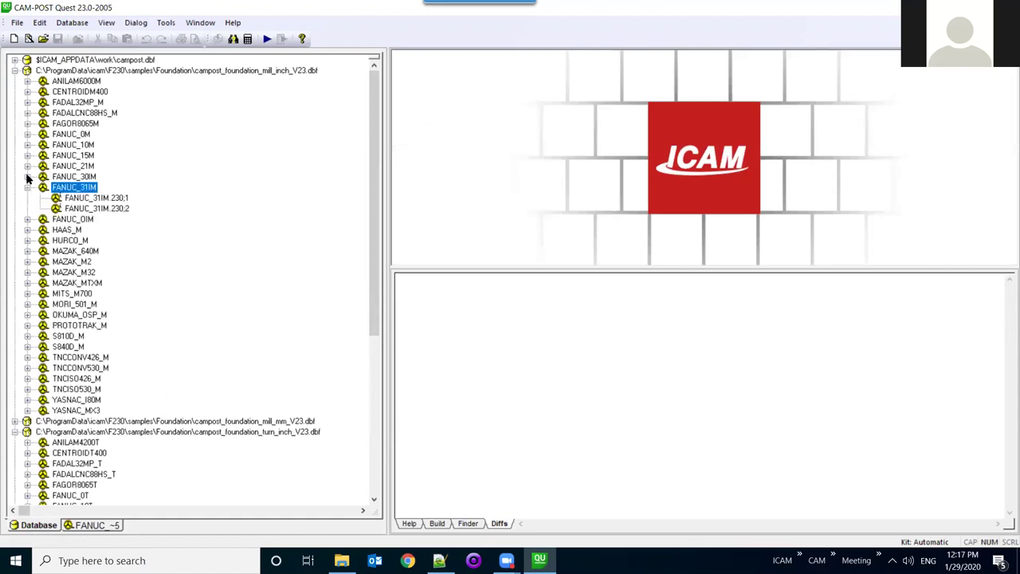
{"action": "double_click", "coordinate": [84, 199]}
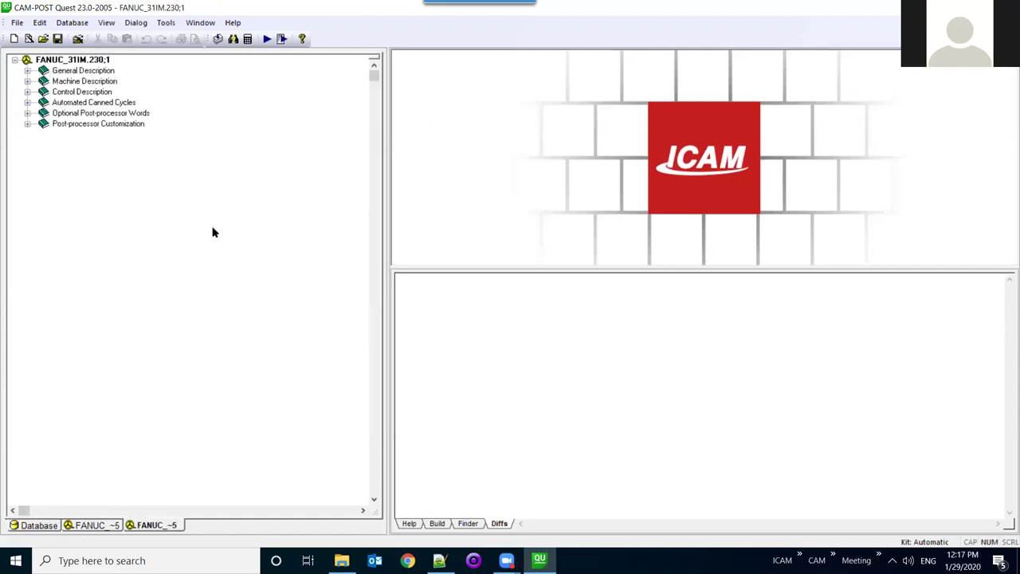
- Run a Diffs comparison of FANUC_31IM.230;1 against FANUC_31IM.230;2 loaded in memory
{"action": "left_click", "coordinate": [112, 525]}
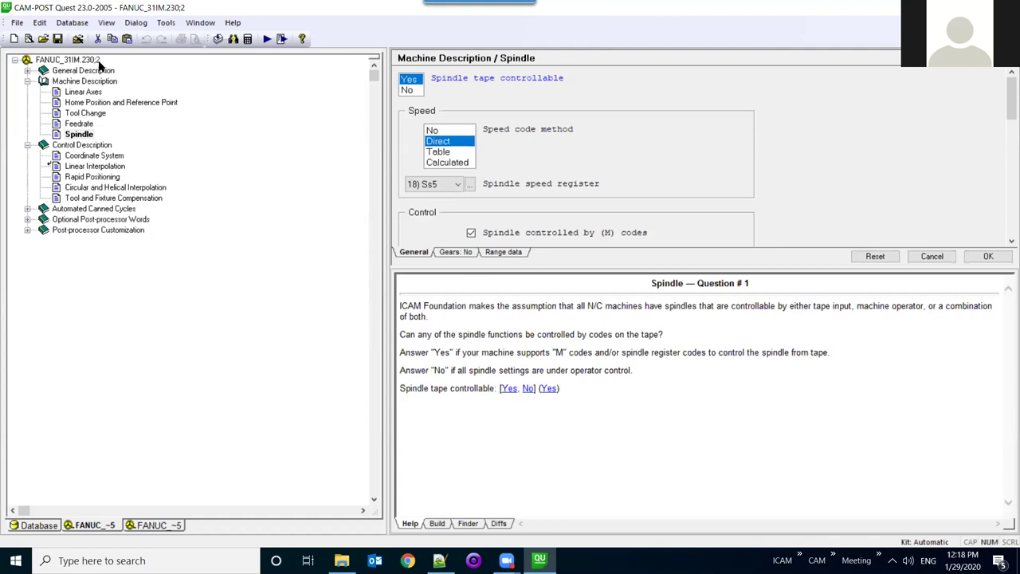
{"action": "left_click", "coordinate": [138, 526]}
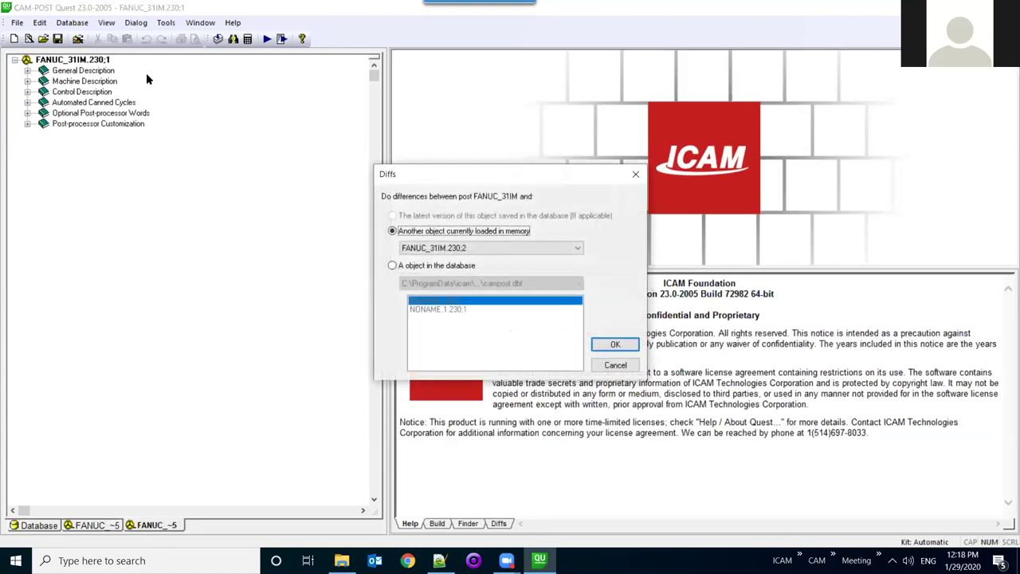
{"action": "left_click", "coordinate": [602, 343]}
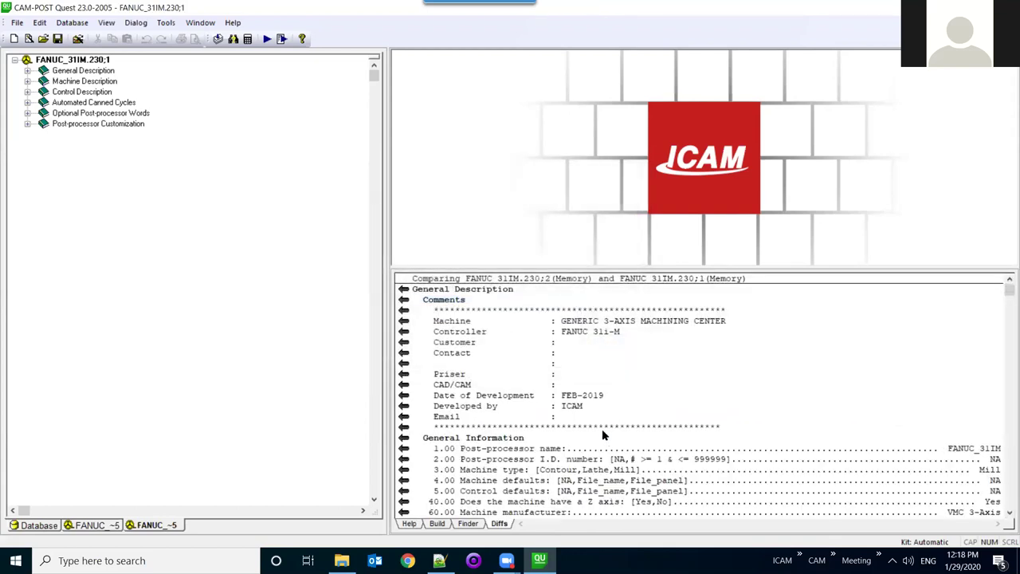
- Look through the comparison of the two post-processor versions and limit it to show differences only
{"action": "scroll", "coordinate": [639, 377], "scroll_direction": "down", "scroll_amount": 2}
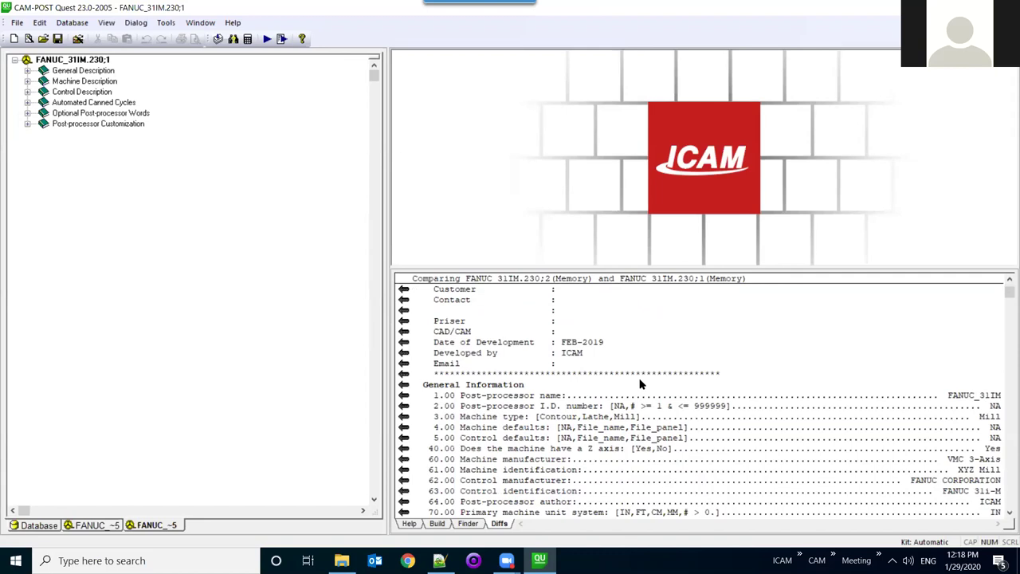
{"action": "scroll", "coordinate": [639, 384], "scroll_direction": "down", "scroll_amount": 2}
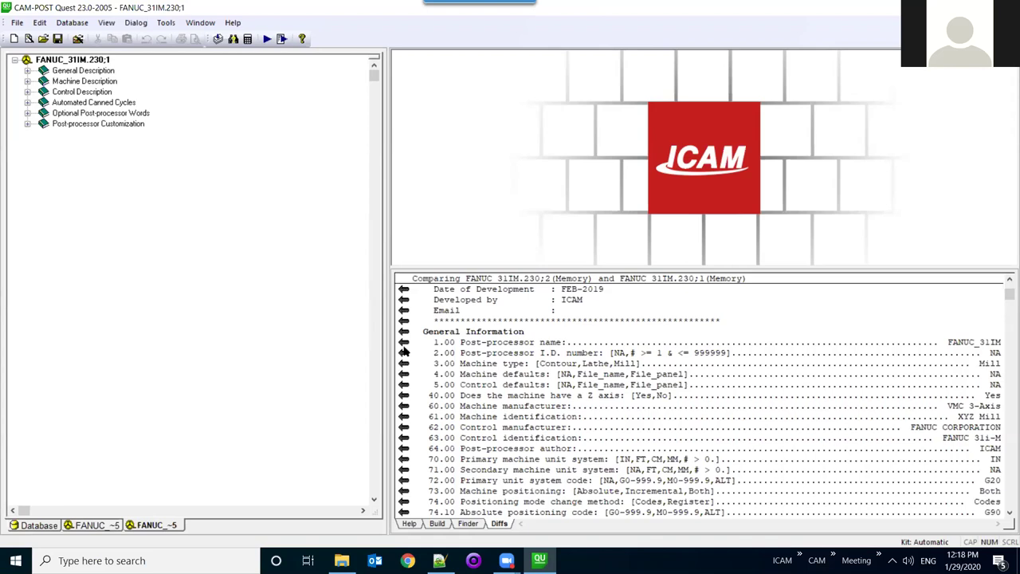
{"action": "right_click", "coordinate": [503, 353]}
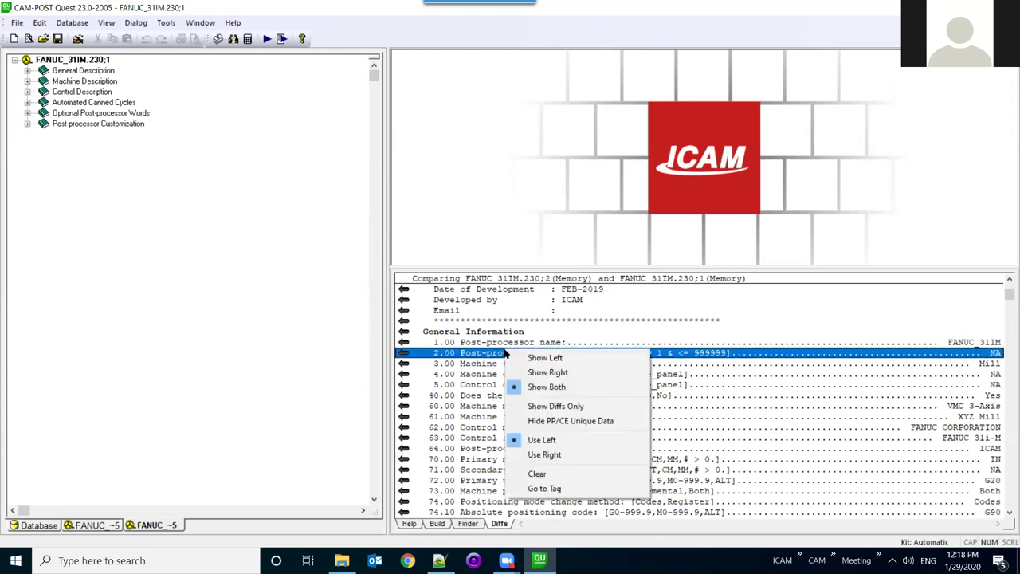
{"action": "left_click", "coordinate": [534, 408]}
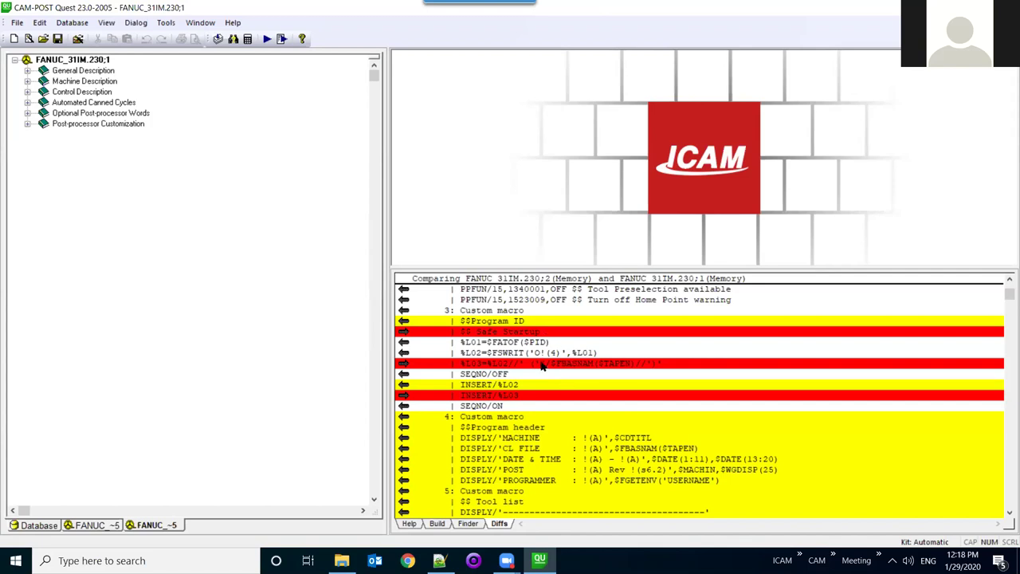
- Close FANUC_31IM.230;1 and collapse the Machine Description and Control Description chapters of FANUC_31IM.230;2
{"action": "right_click", "coordinate": [69, 59]}
{"action": "left_click", "coordinate": [87, 67]}
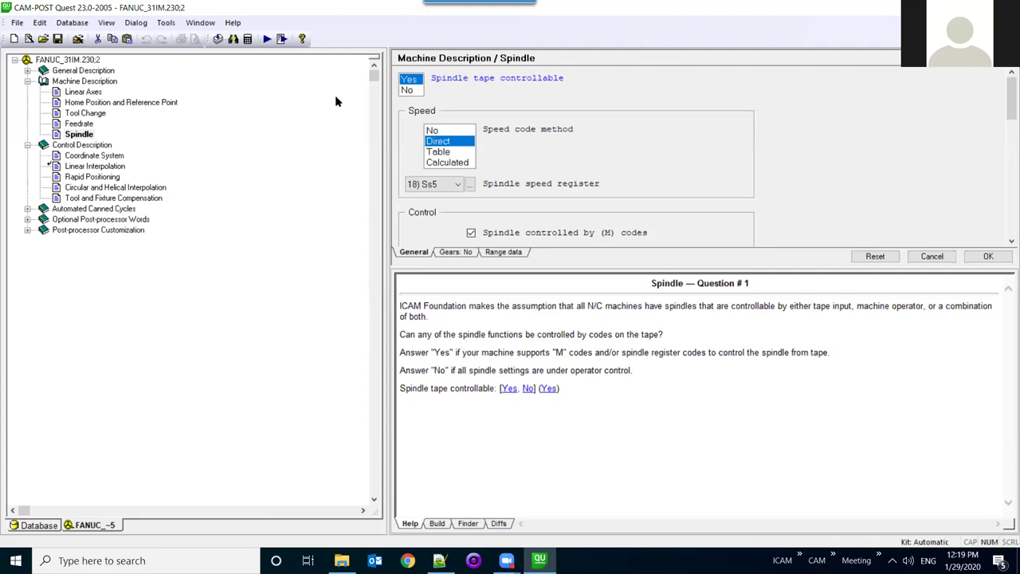
{"action": "left_click", "coordinate": [27, 80]}
{"action": "left_click", "coordinate": [28, 91]}
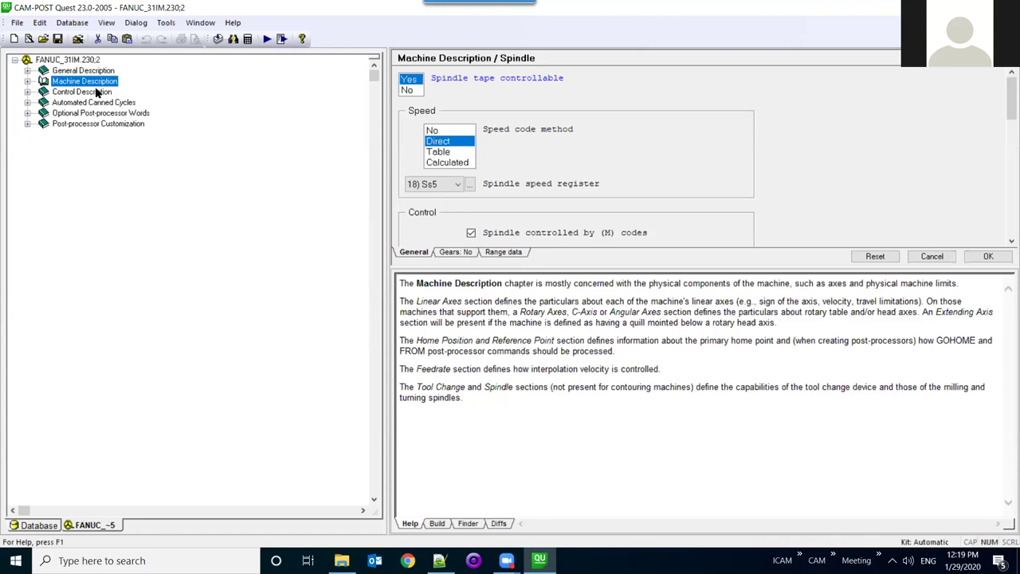
- Review the General Information questions under General Description, covering post-processor name, machine type, machine axes, and machine and control identification
{"action": "left_click", "coordinate": [28, 70]}
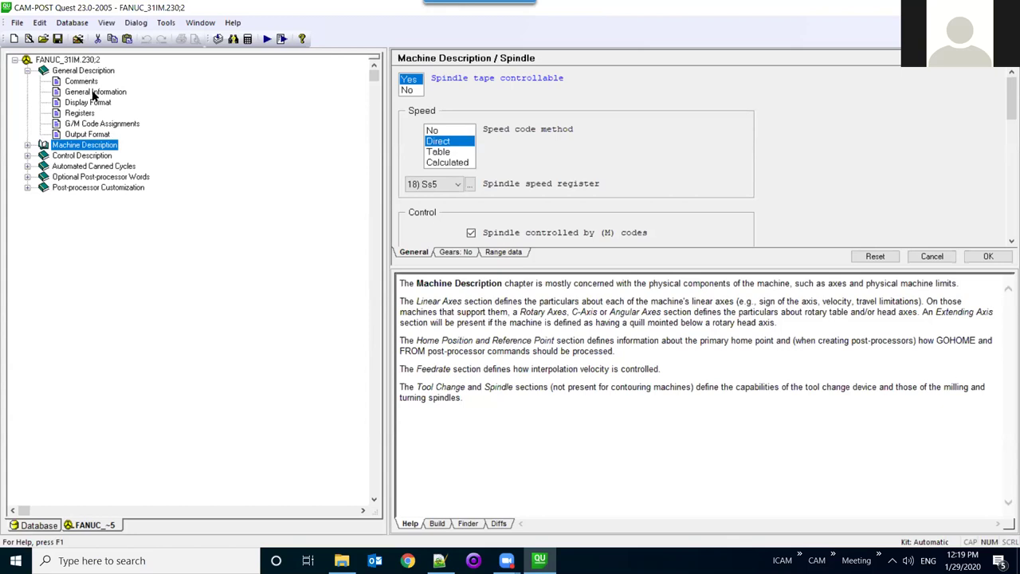
{"action": "left_click", "coordinate": [93, 92]}
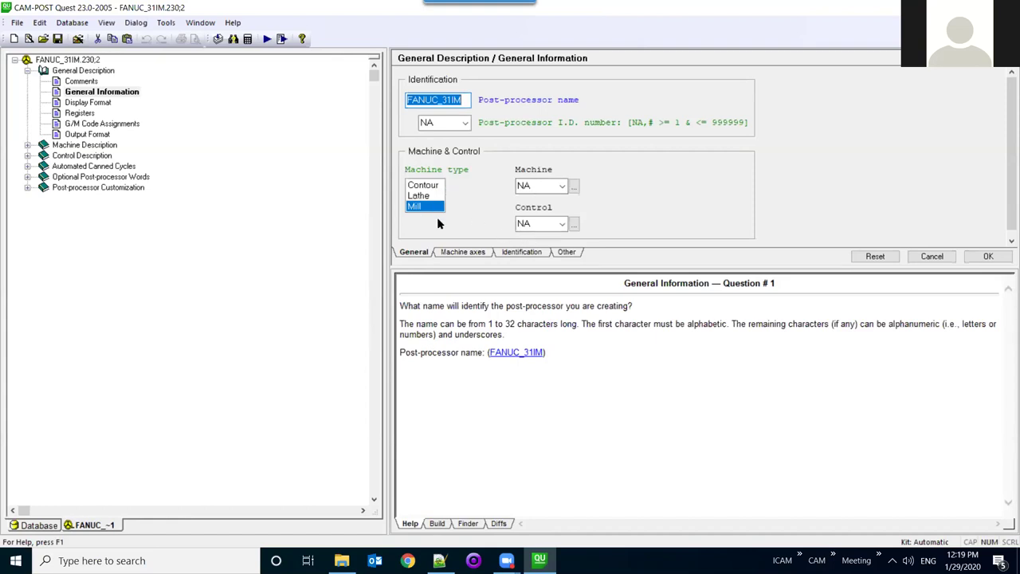
{"action": "left_click", "coordinate": [464, 253]}
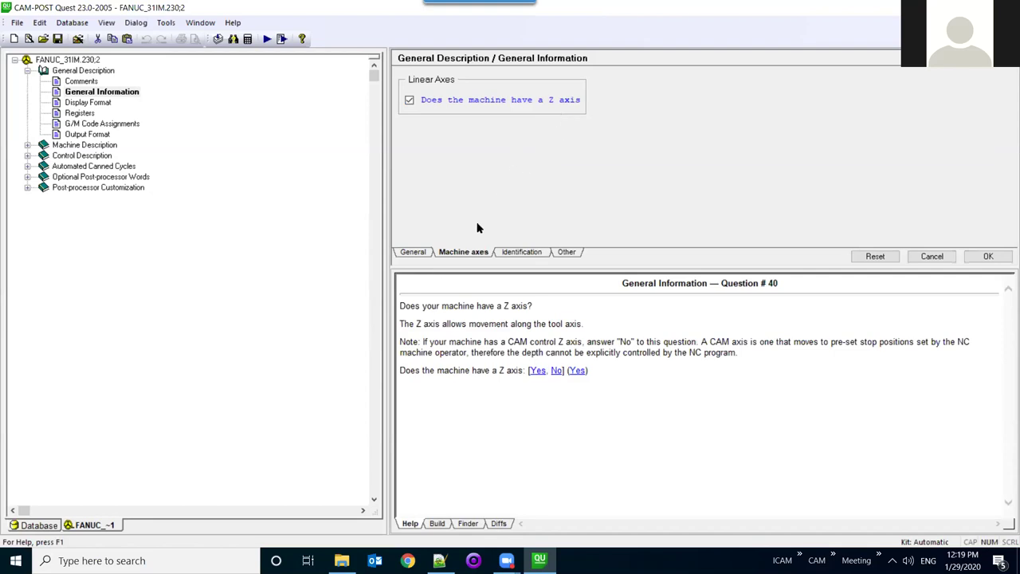
{"action": "left_click", "coordinate": [514, 254]}
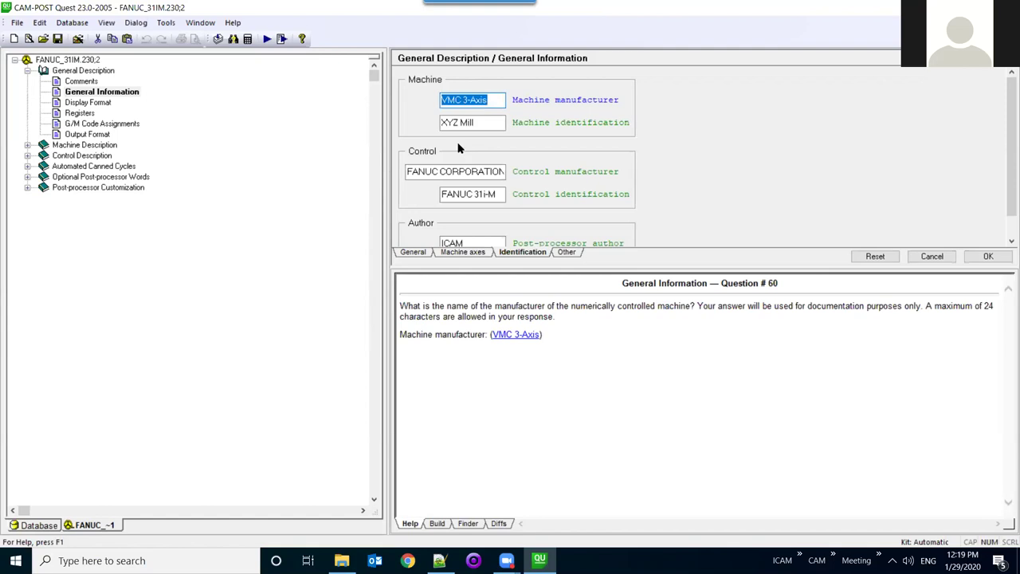
{"action": "scroll", "coordinate": [490, 159], "scroll_direction": "down", "scroll_amount": 1}
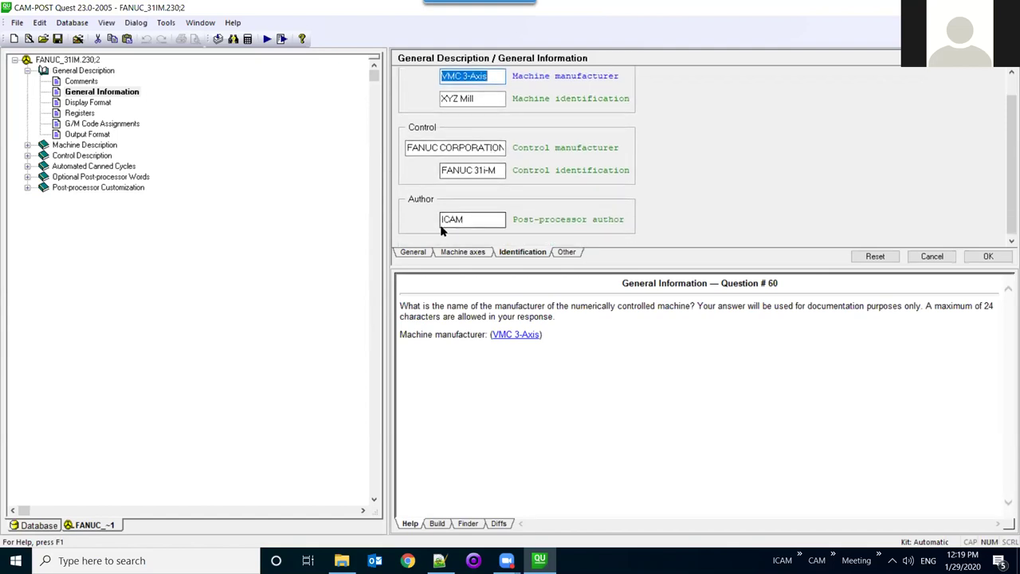
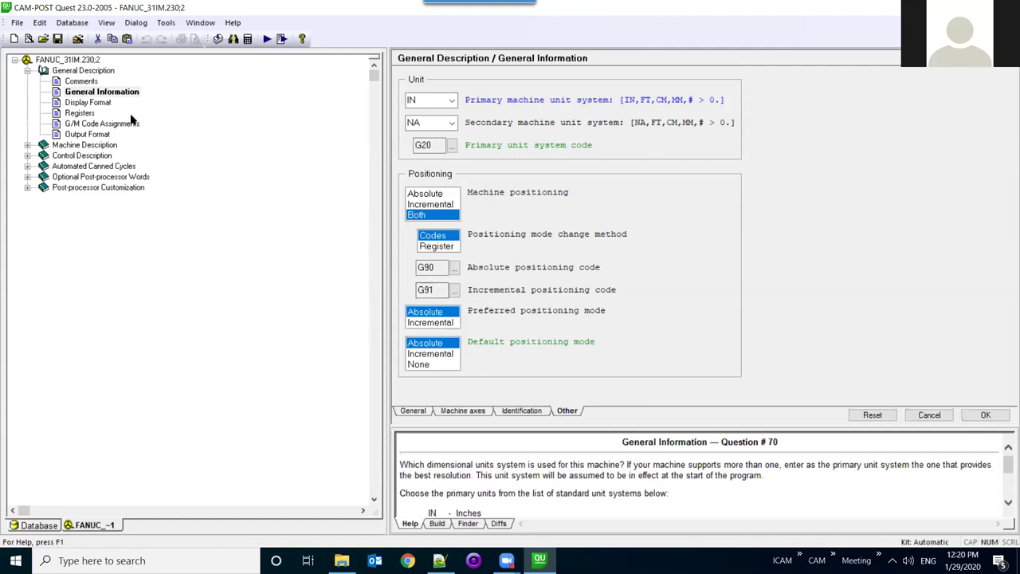
- Review the Registers and G/M Code Assignments sections and expand the Machine Description chapter
{"action": "left_click", "coordinate": [82, 114]}
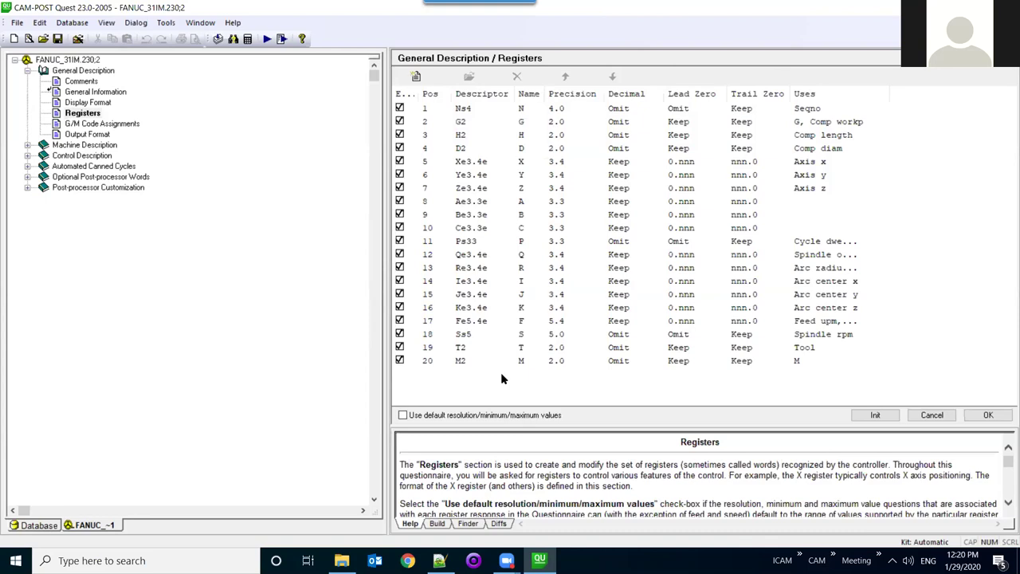
{"action": "left_click", "coordinate": [121, 126]}
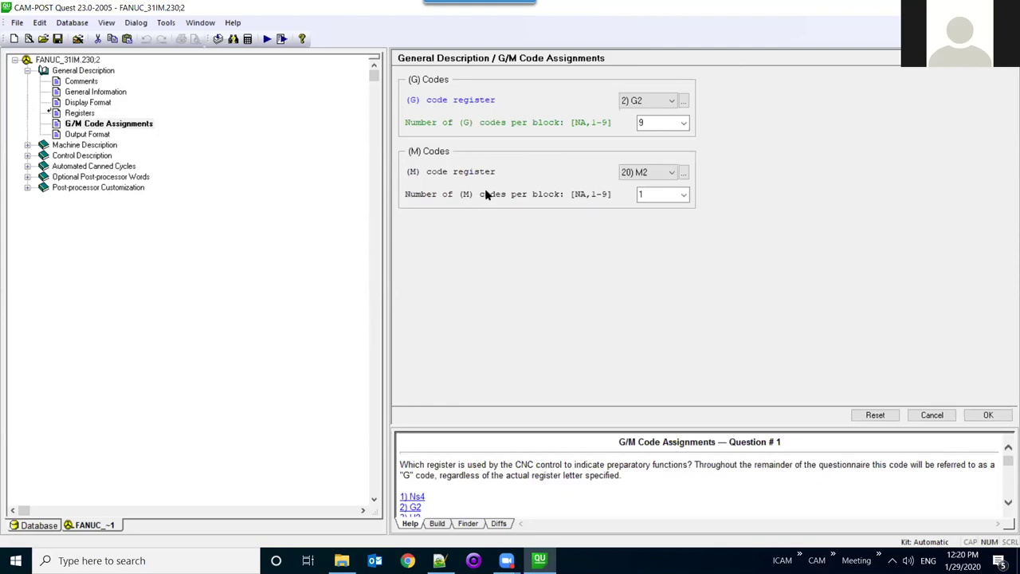
{"action": "left_click", "coordinate": [27, 145]}
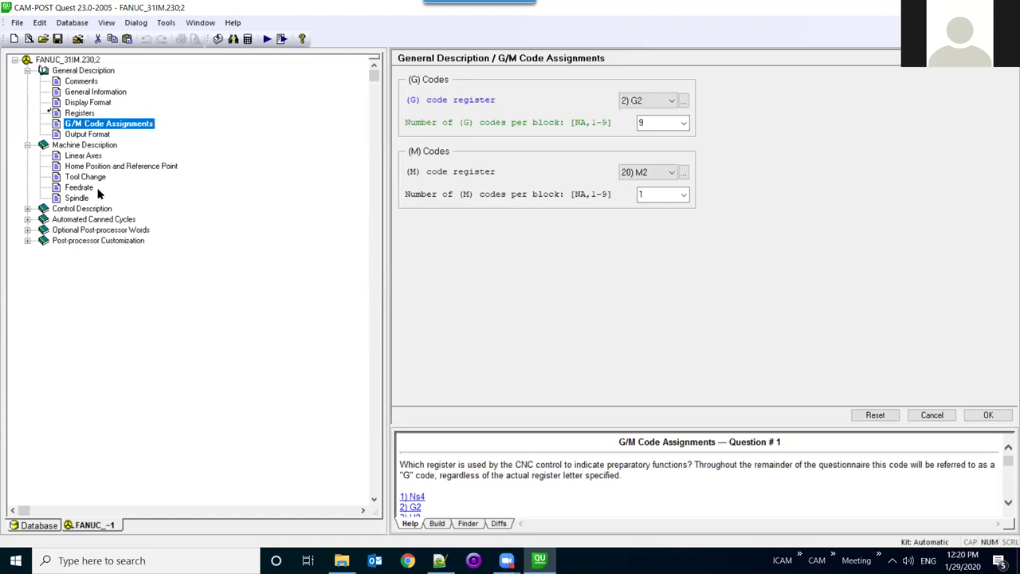
- Examine the fixture and tool length compensation settings in the Control Description chapter
{"action": "left_click", "coordinate": [27, 209]}
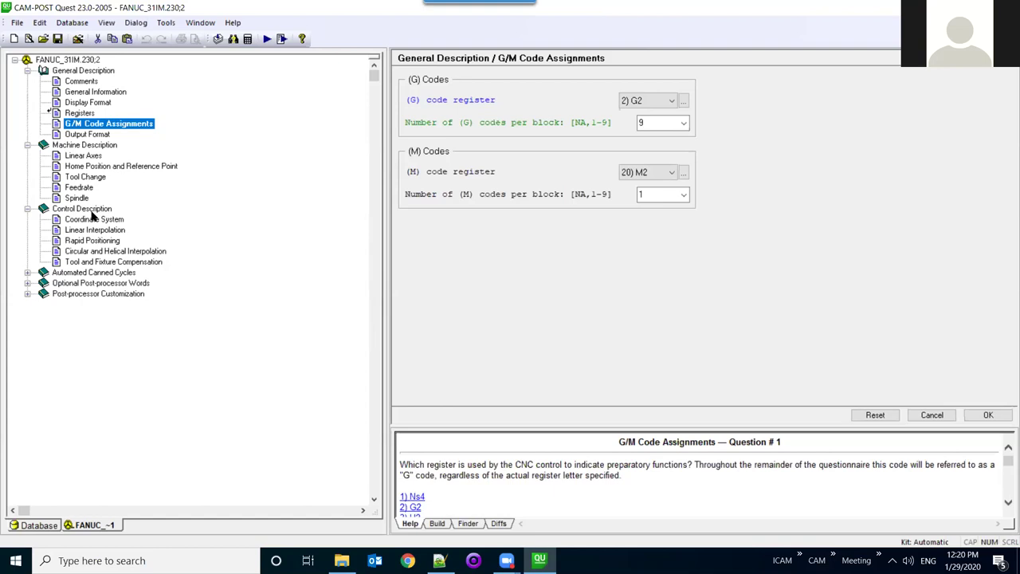
{"action": "left_click", "coordinate": [117, 264]}
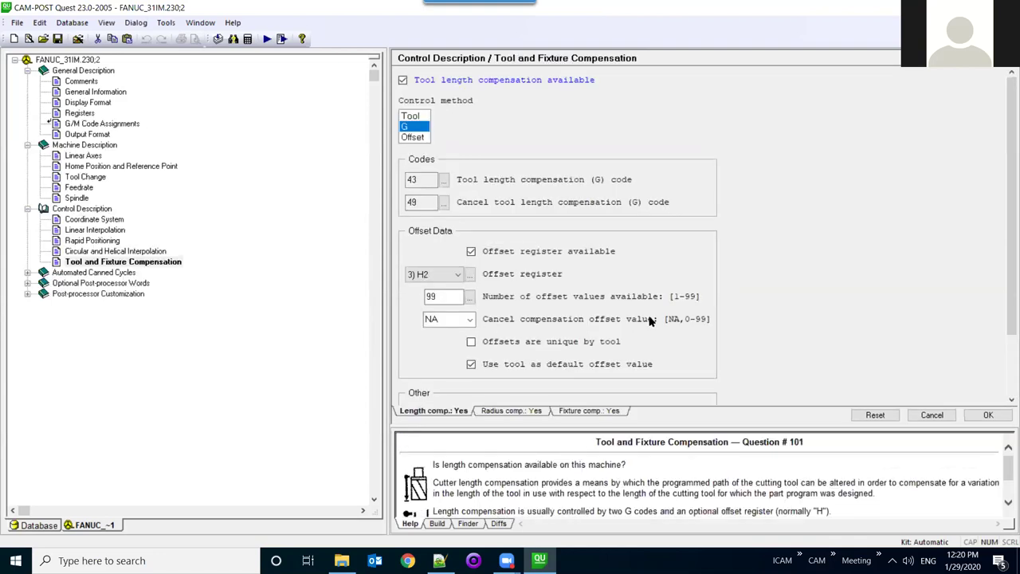
{"action": "left_click", "coordinate": [592, 413]}
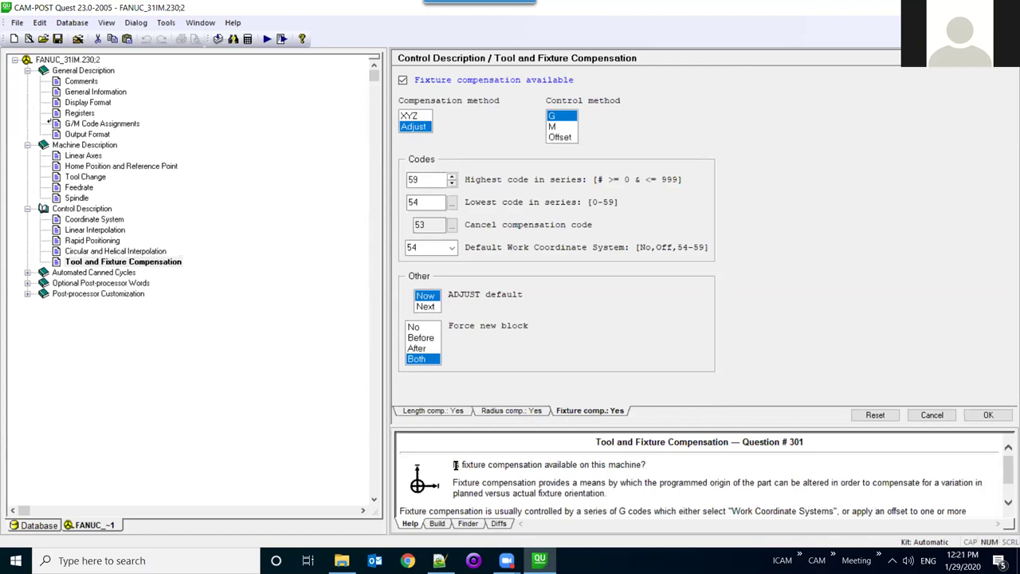
{"action": "left_click", "coordinate": [445, 412]}
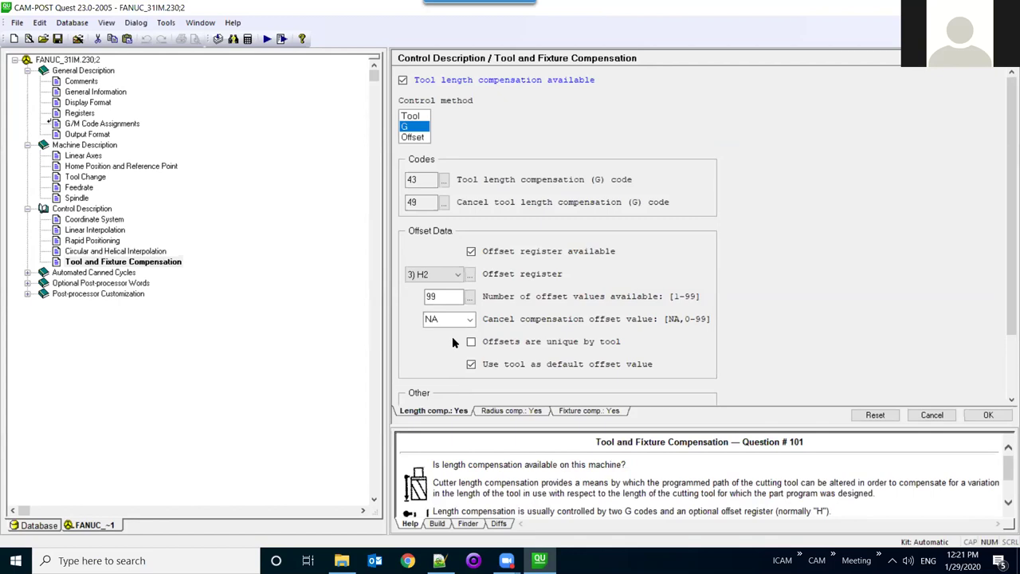
- Look through the general drill cycle information and the drill cycle G codes in the Automated Canned Cycles chapter
{"action": "left_click", "coordinate": [28, 273]}
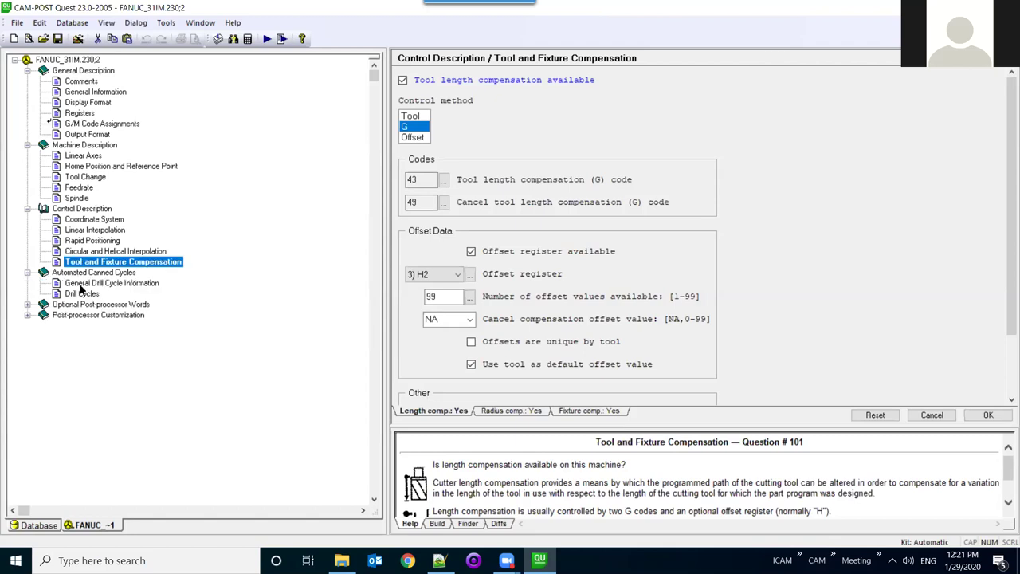
{"action": "left_click", "coordinate": [79, 284]}
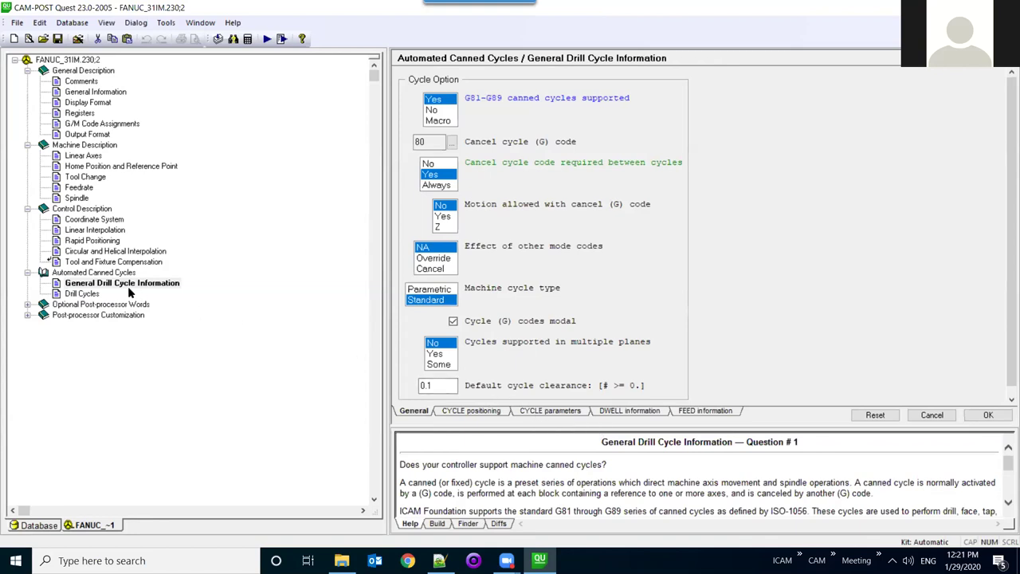
{"action": "left_click", "coordinate": [94, 295]}
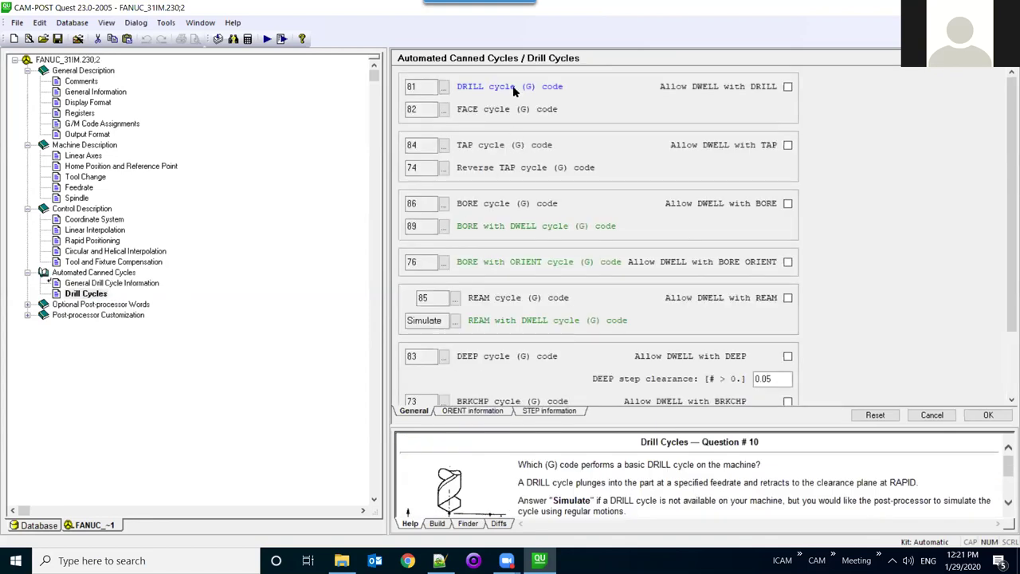
{"action": "scroll", "coordinate": [514, 91], "scroll_direction": "down", "scroll_amount": 3}
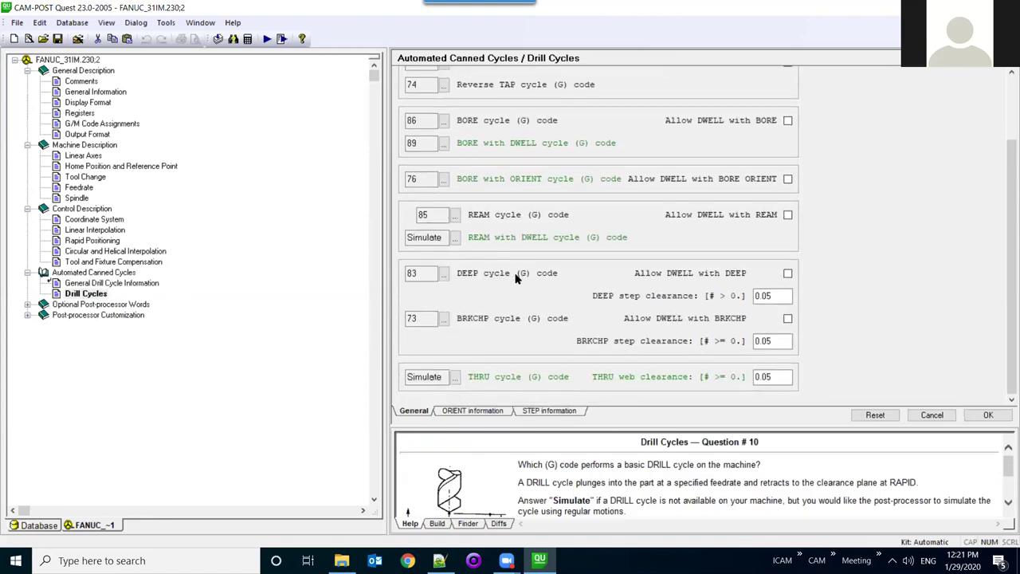
{"action": "scroll", "coordinate": [506, 212], "scroll_direction": "up", "scroll_amount": 3}
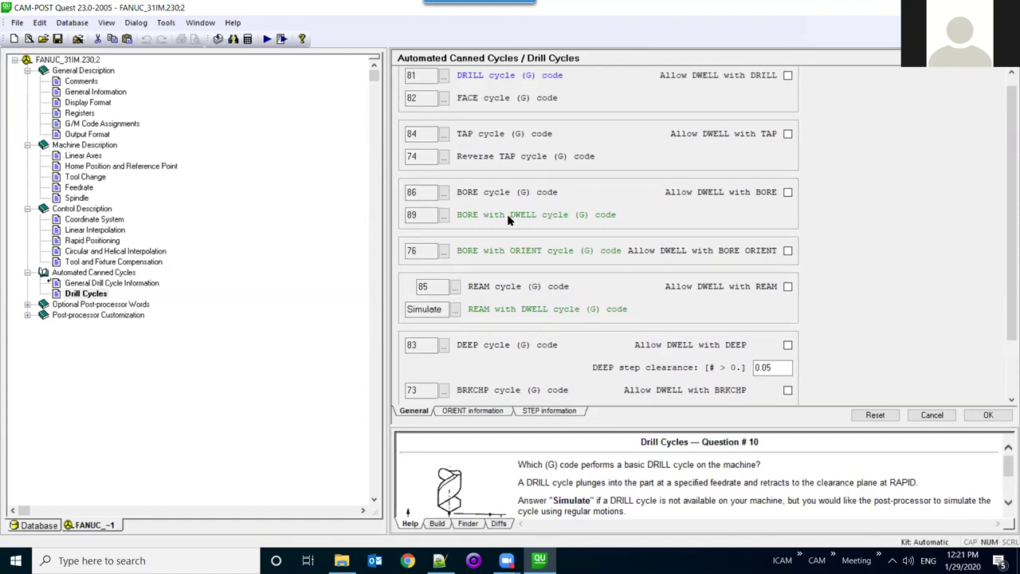
{"action": "scroll", "coordinate": [507, 214], "scroll_direction": "up", "scroll_amount": 1}
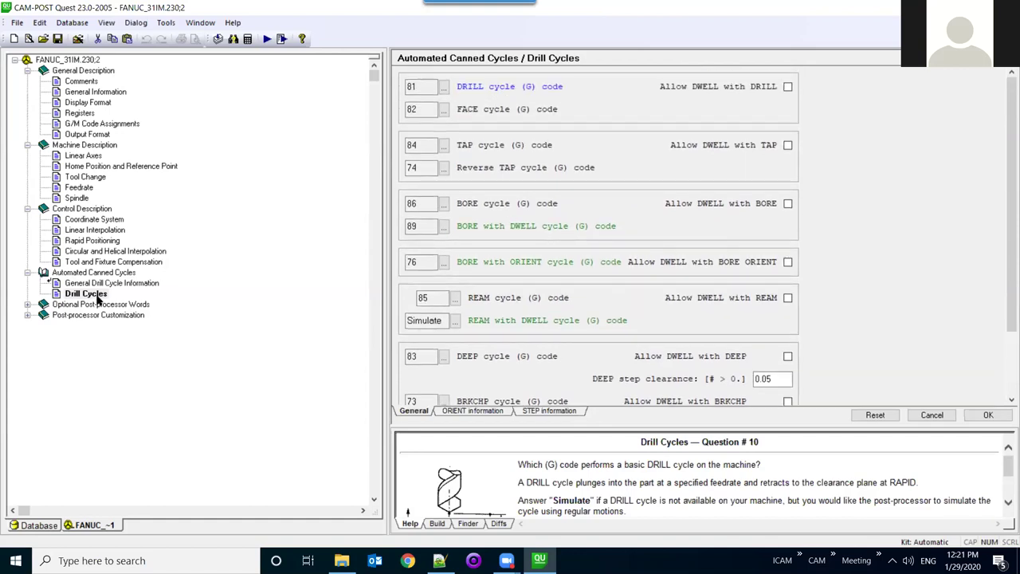
- Review the COOLNT command's general coolant settings and auxiliary devices among the Optional Post-processor Words
{"action": "left_click", "coordinate": [27, 304]}
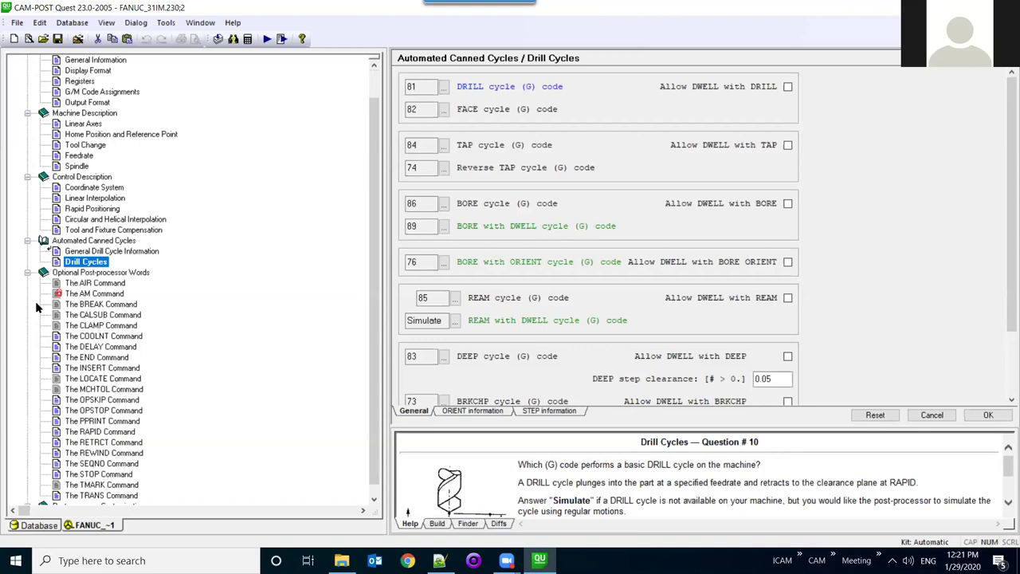
{"action": "left_click", "coordinate": [101, 339]}
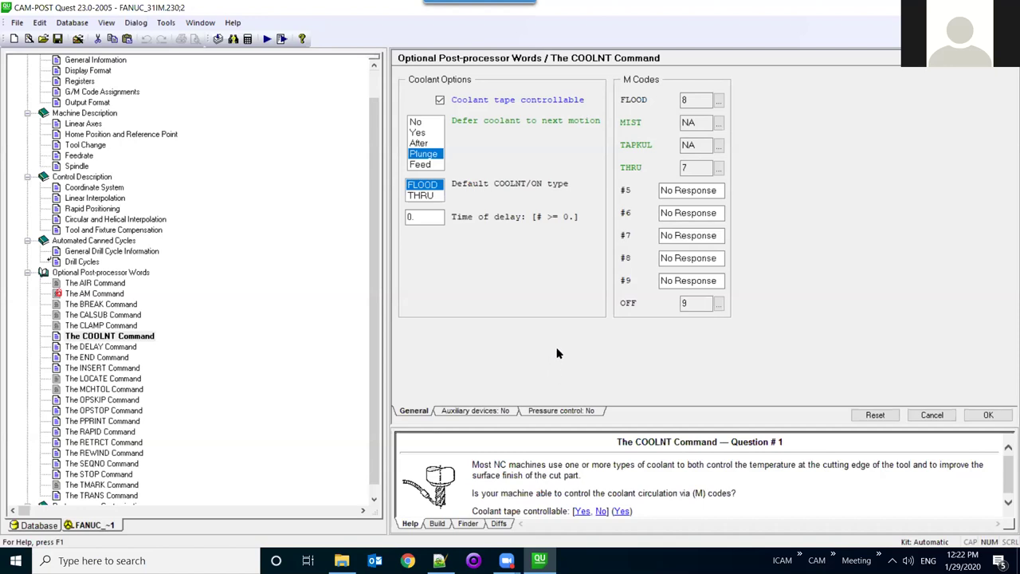
{"action": "left_click", "coordinate": [484, 411]}
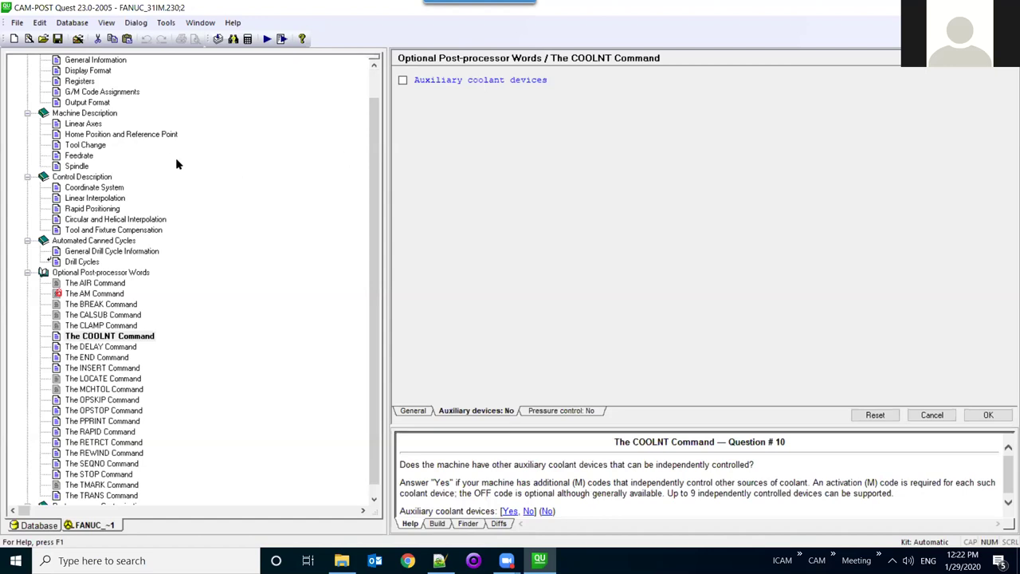
- Open the Tool change startup macro from the Startup/Shutdown Procedures in Post-processor Customization
{"action": "scroll", "coordinate": [184, 172], "scroll_direction": "down", "scroll_amount": 1}
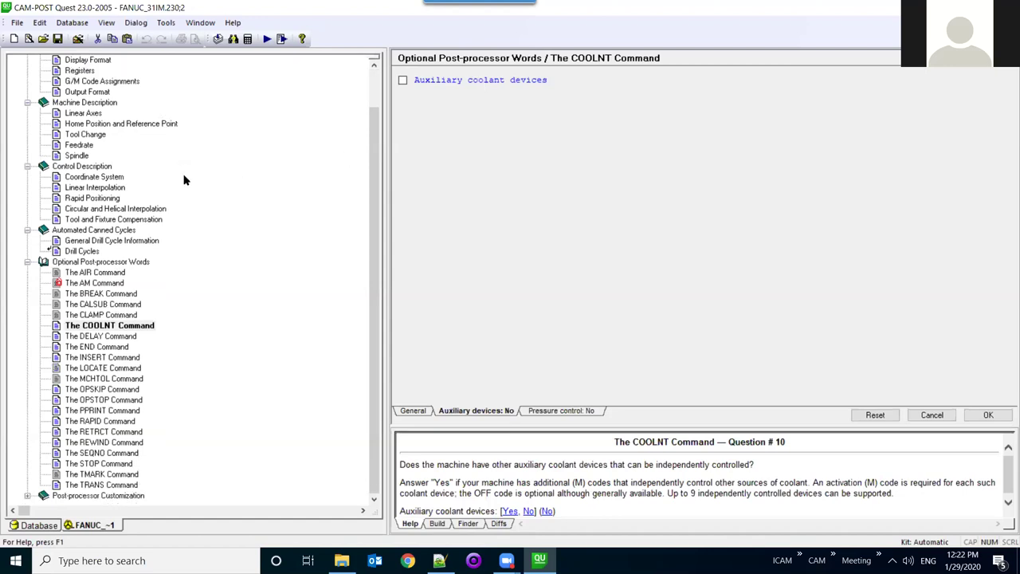
{"action": "left_click", "coordinate": [28, 496]}
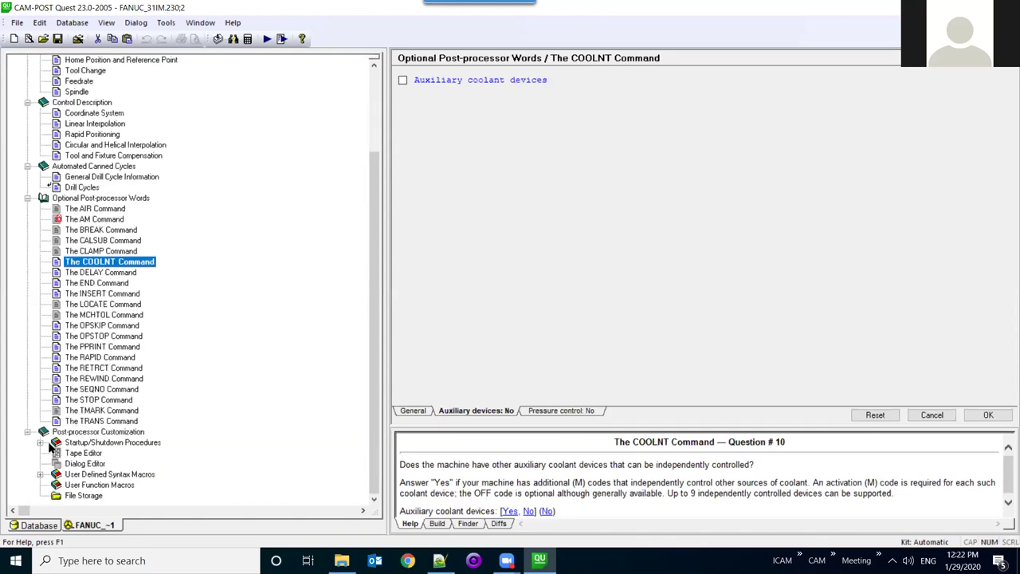
{"action": "left_click", "coordinate": [40, 442]}
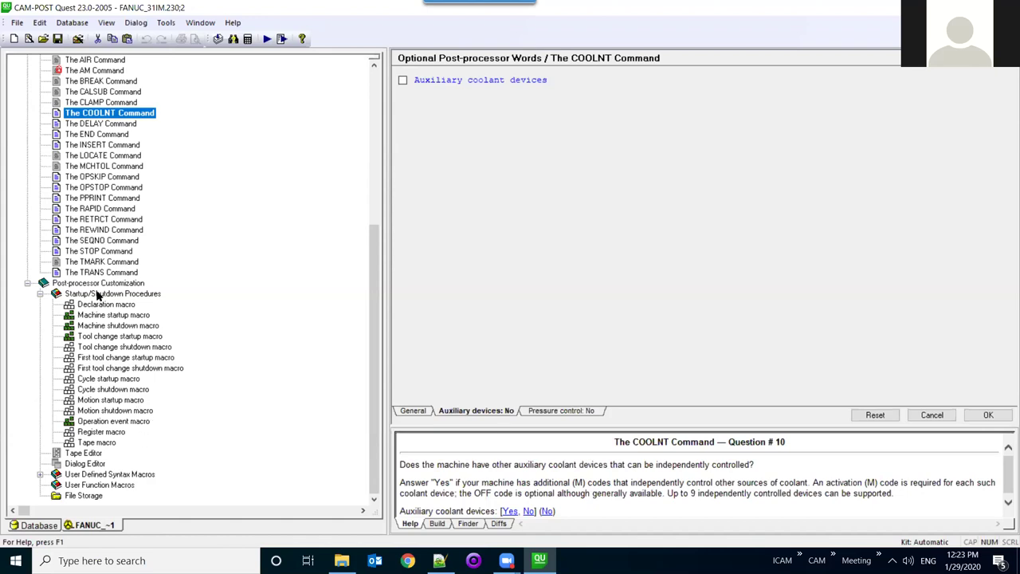
{"action": "left_click", "coordinate": [102, 336]}
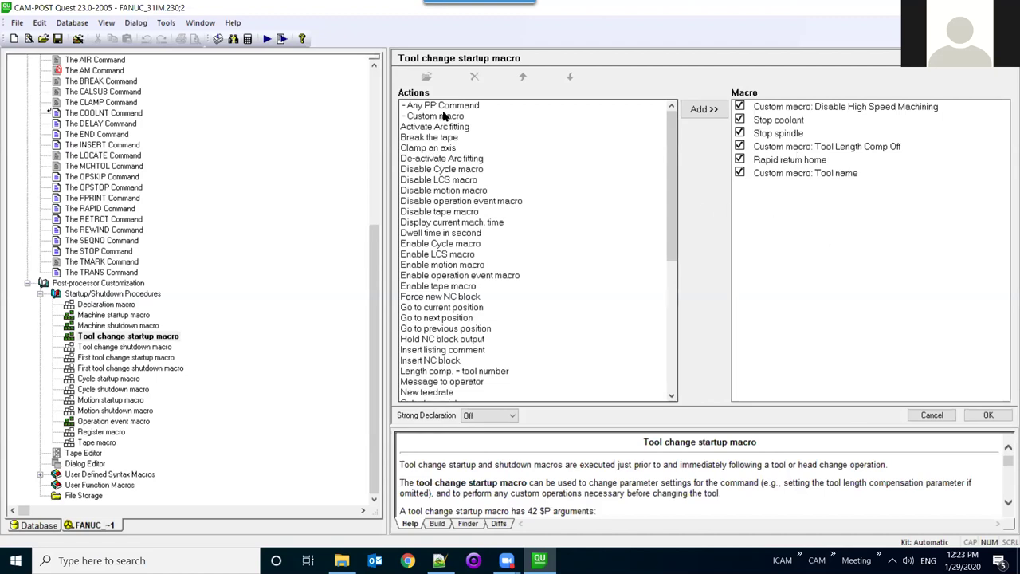
- Add a Stop coolant action to the end of the Tool change startup macro and delete that added action
{"action": "scroll", "coordinate": [434, 231], "scroll_direction": "down", "scroll_amount": 4}
{"action": "scroll", "coordinate": [482, 256], "scroll_direction": "down", "scroll_amount": 2}
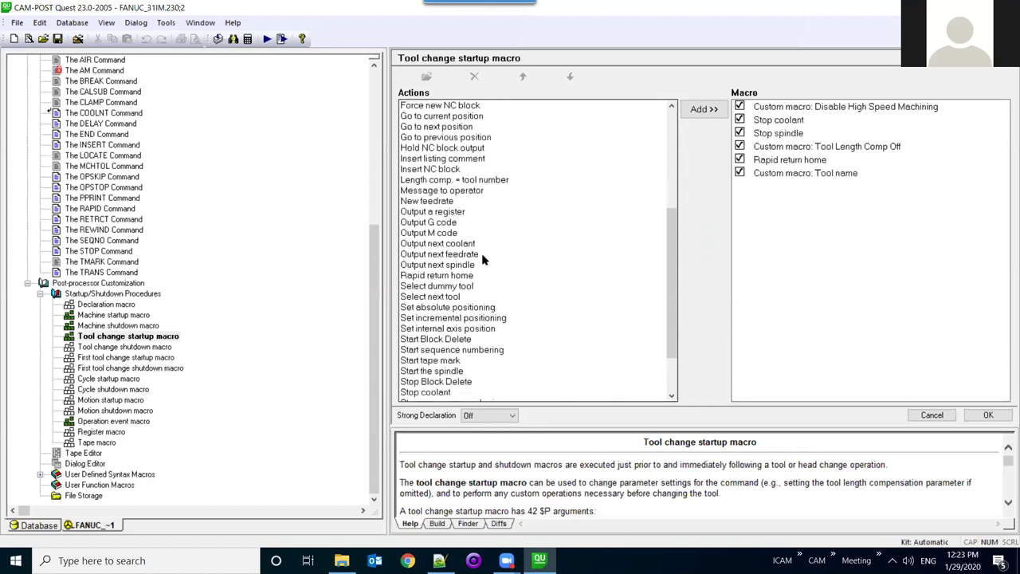
{"action": "scroll", "coordinate": [483, 259], "scroll_direction": "down", "scroll_amount": 1}
{"action": "left_click", "coordinate": [444, 363]}
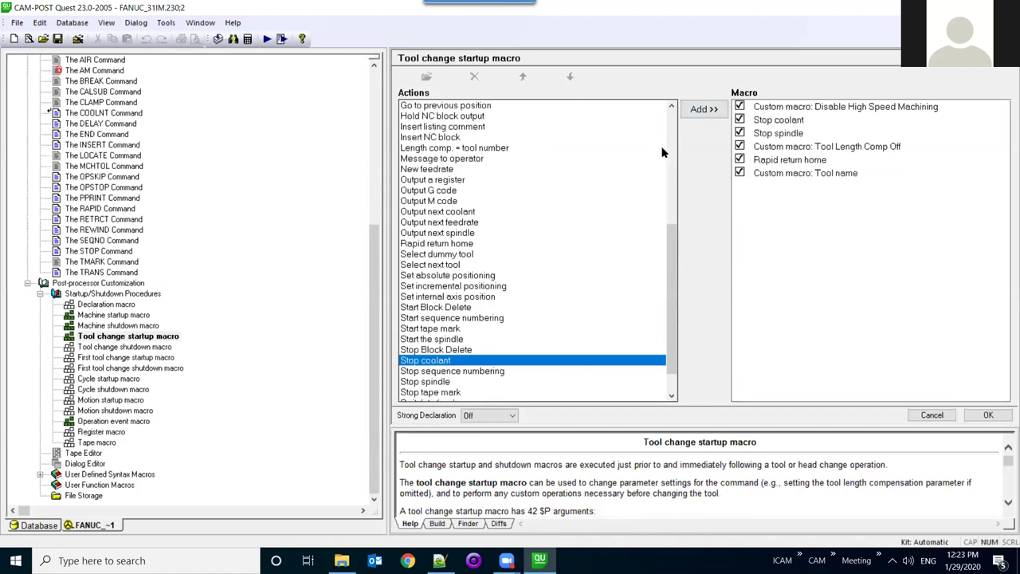
{"action": "left_click", "coordinate": [705, 110]}
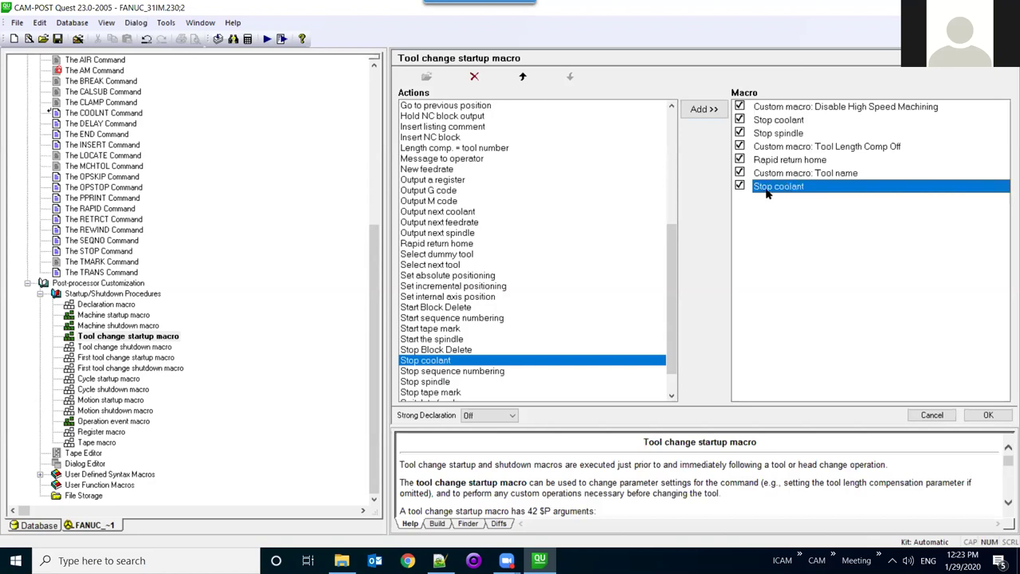
{"action": "left_click", "coordinate": [475, 79]}
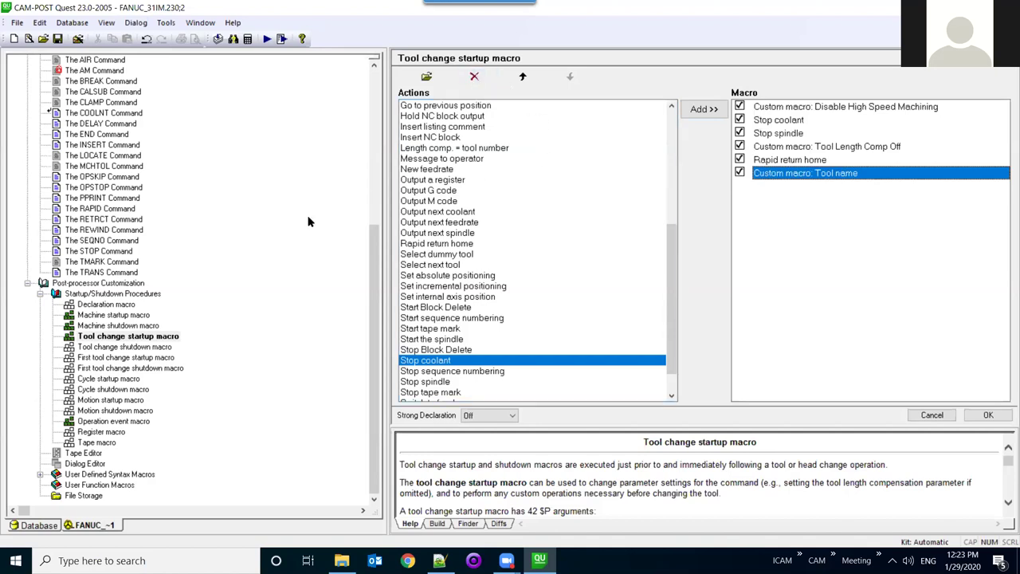
- Return to the Registers section of General Description to view the register list
{"action": "scroll", "coordinate": [137, 303], "scroll_direction": "up", "scroll_amount": 7}
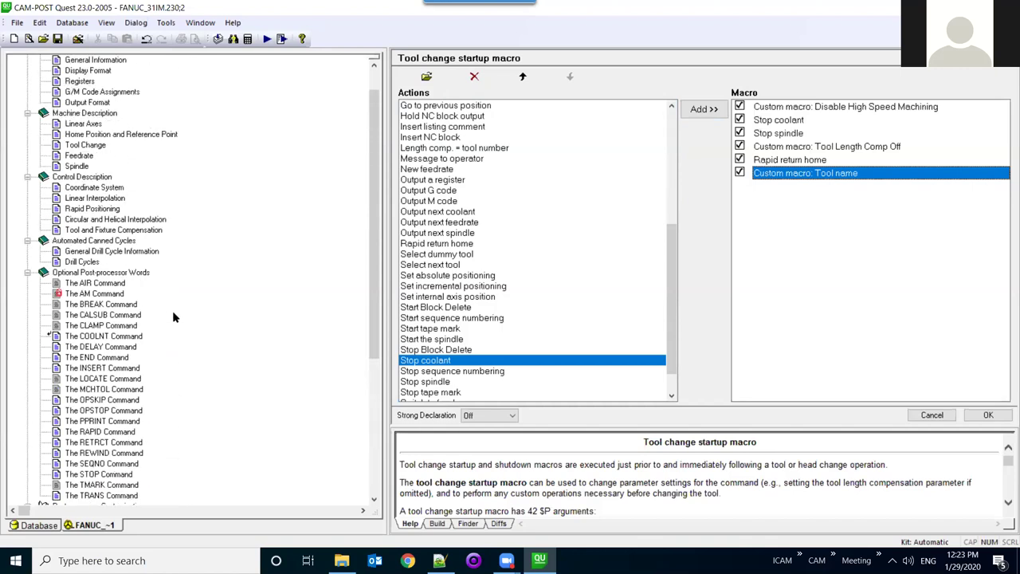
{"action": "scroll", "coordinate": [204, 283], "scroll_direction": "up", "scroll_amount": 1}
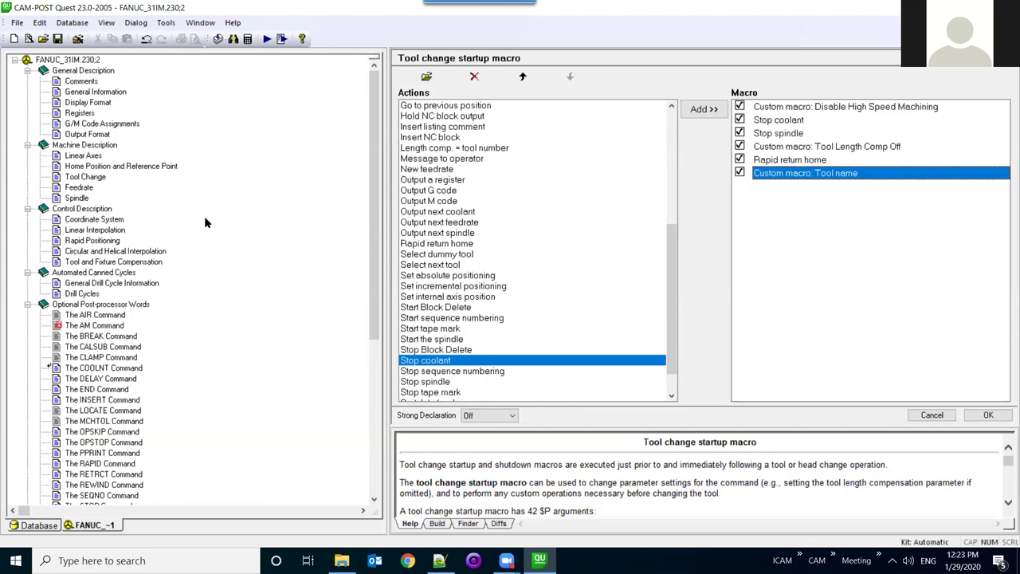
{"action": "left_click", "coordinate": [80, 114]}
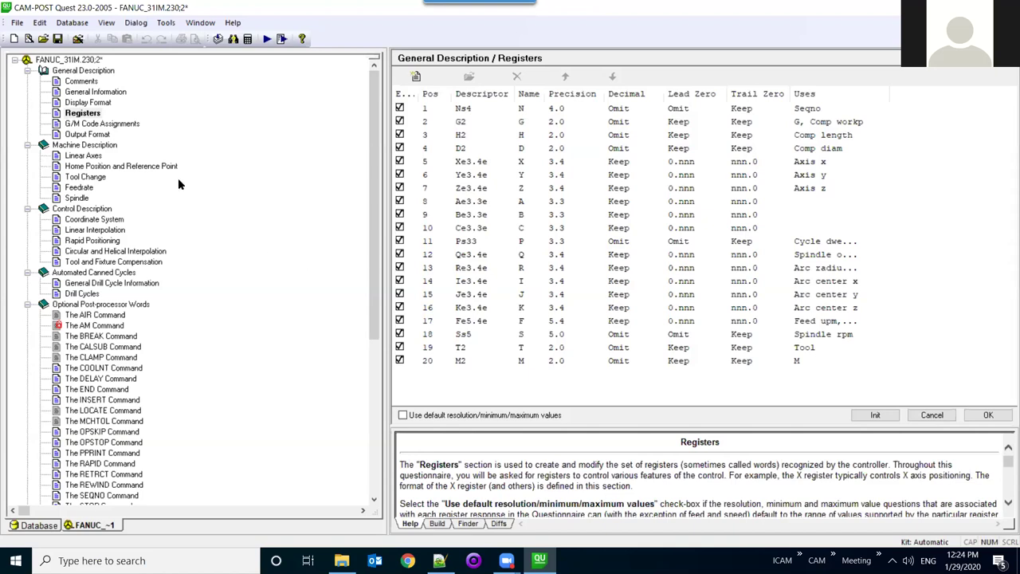
- Enable default resolution/minimum/maximum values for the registers and accept the Registers section
{"action": "left_click", "coordinate": [76, 157]}
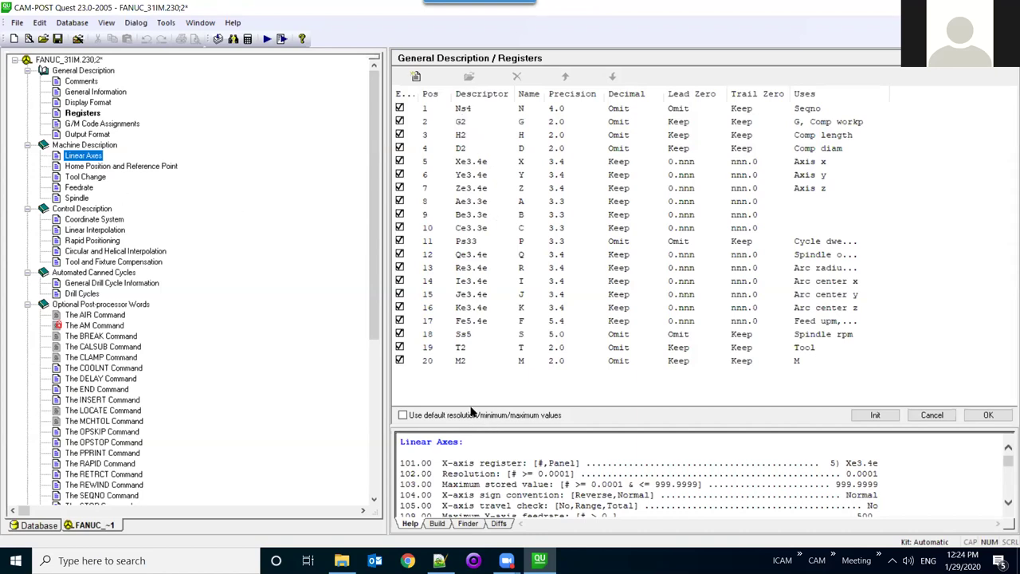
{"action": "left_click", "coordinate": [421, 417]}
{"action": "left_click", "coordinate": [981, 415]}
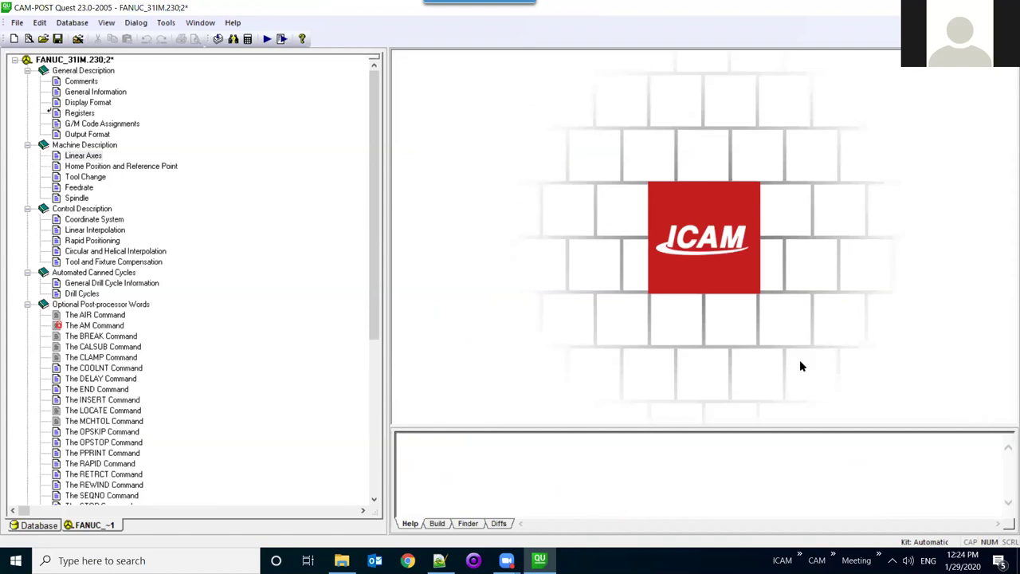
- In the Linear Axes section, set the X-axis travel check to Total with a total travel limit of 43
{"action": "left_click", "coordinate": [91, 158]}
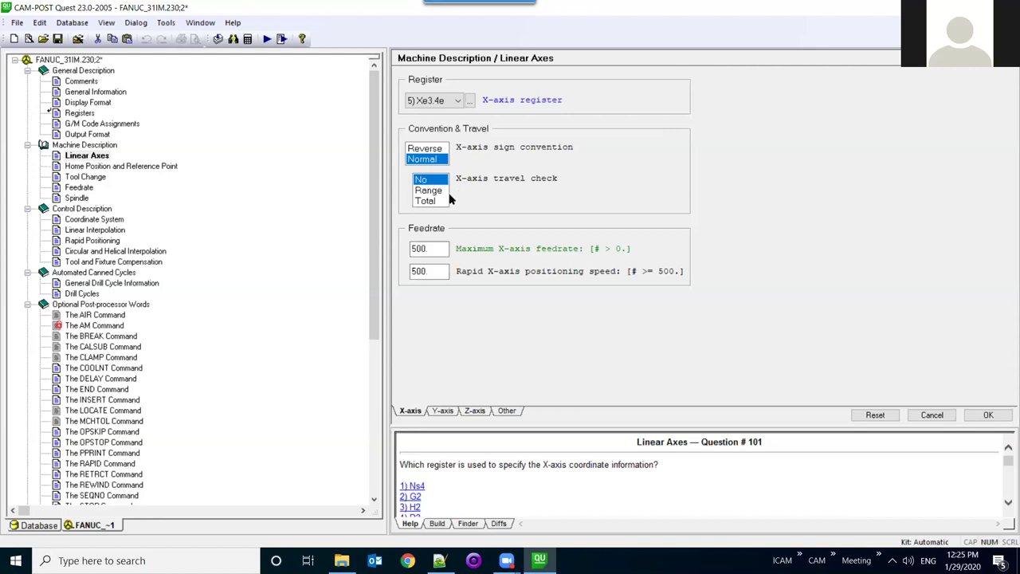
{"action": "mouse_move", "coordinate": [443, 194]}
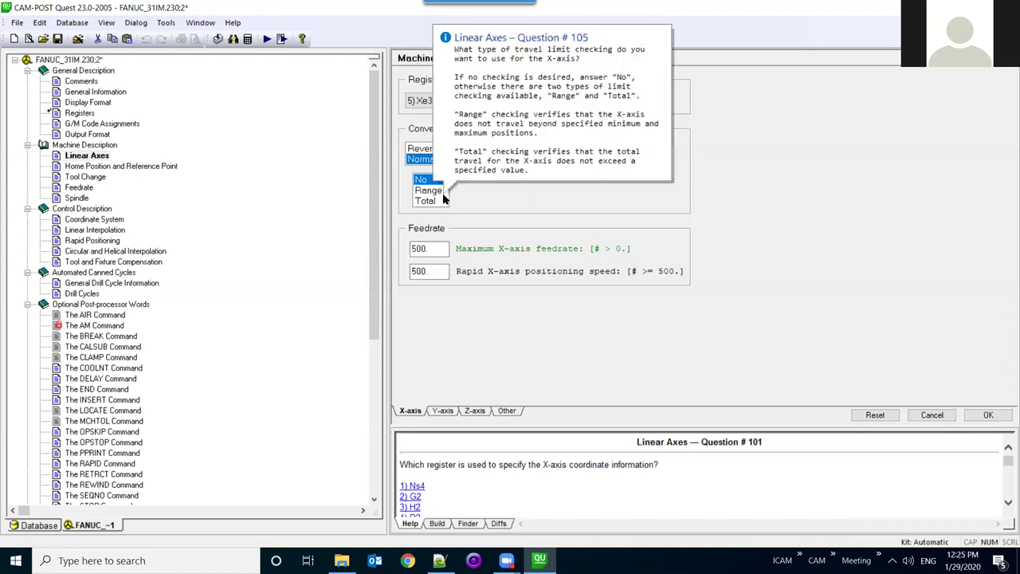
{"action": "left_click", "coordinate": [428, 191]}
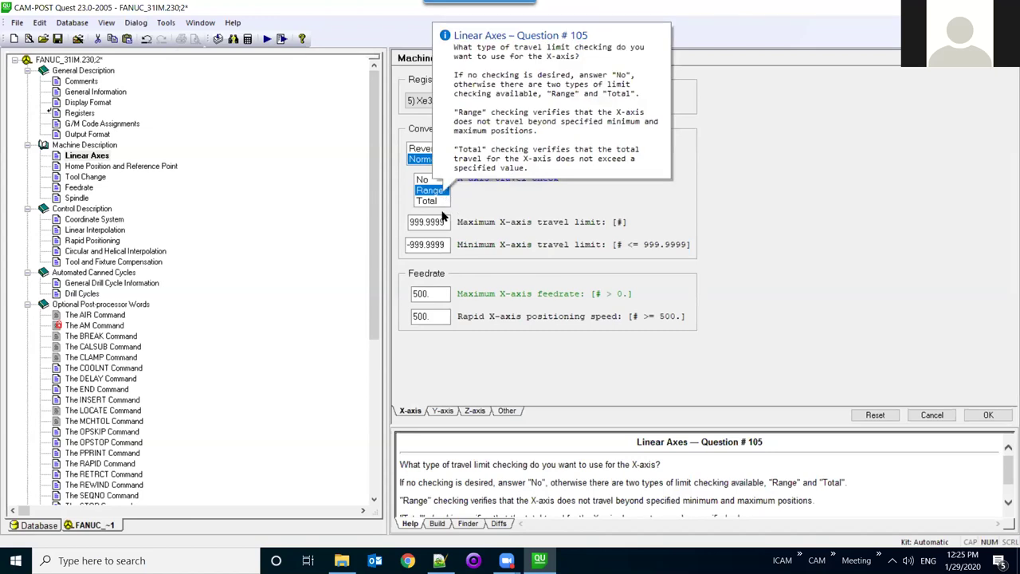
{"action": "mouse_move", "coordinate": [443, 249]}
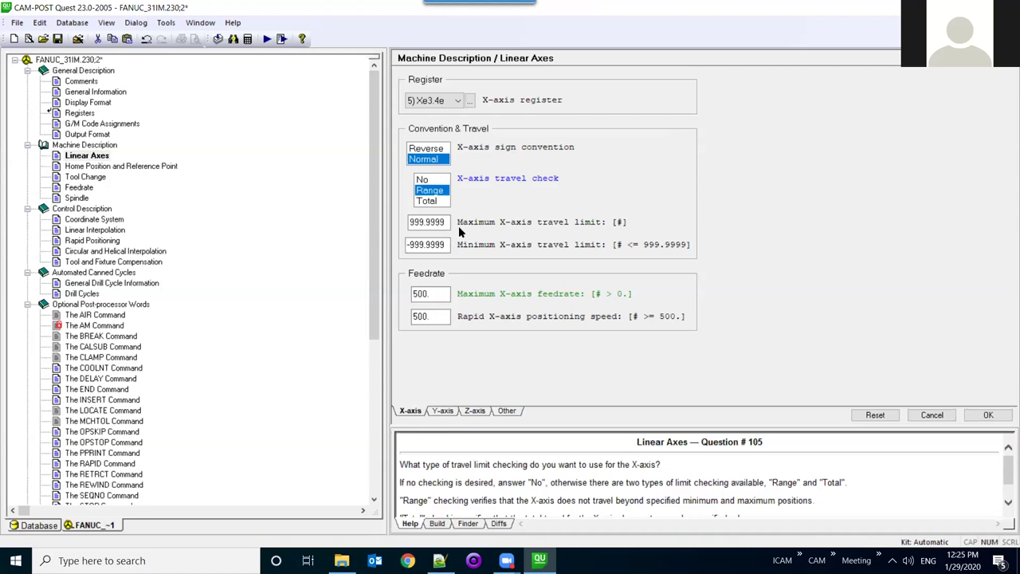
{"action": "left_click", "coordinate": [434, 203]}
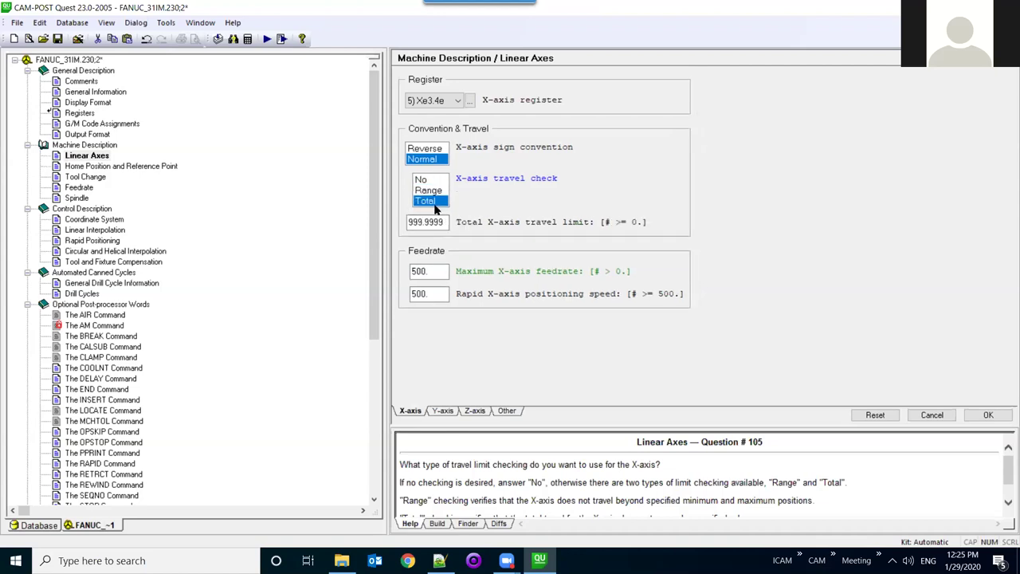
{"action": "left_click", "coordinate": [438, 222]}
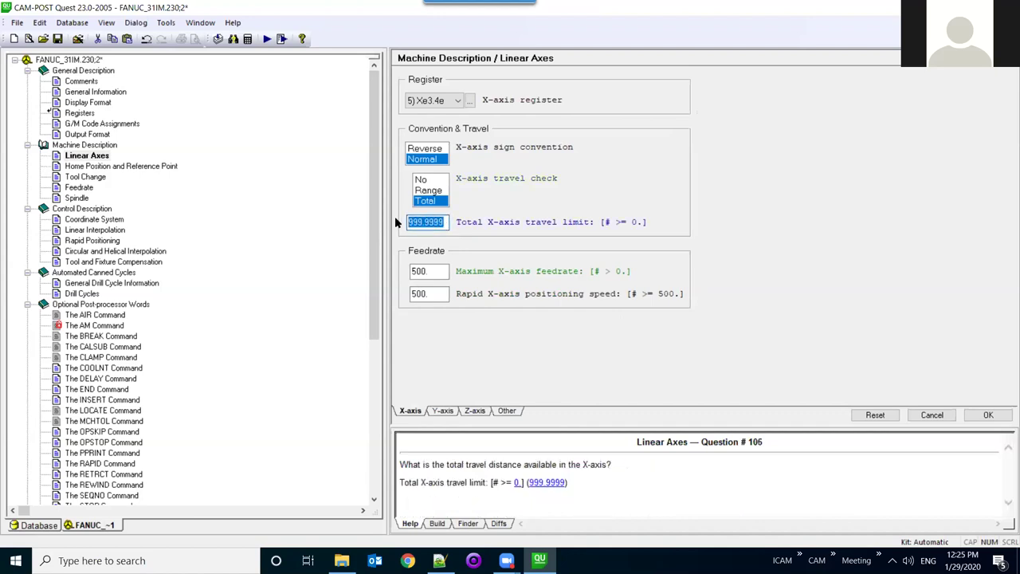
{"action": "type", "text": "43"}
- Set the Y-axis travel check to Total with a total travel limit of 36
{"action": "left_click", "coordinate": [441, 411]}
{"action": "left_click", "coordinate": [424, 200]}
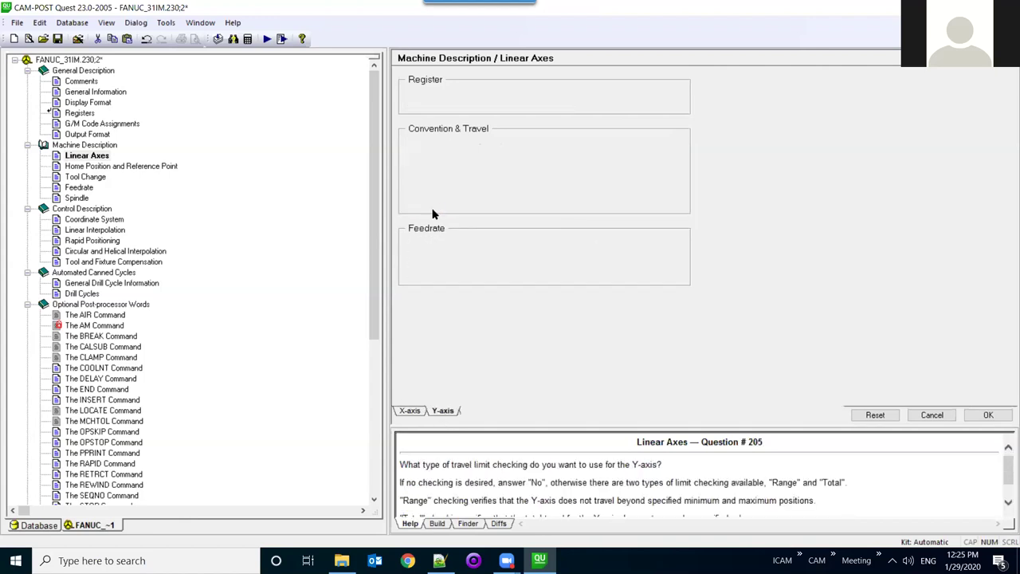
{"action": "double_click", "coordinate": [438, 224]}
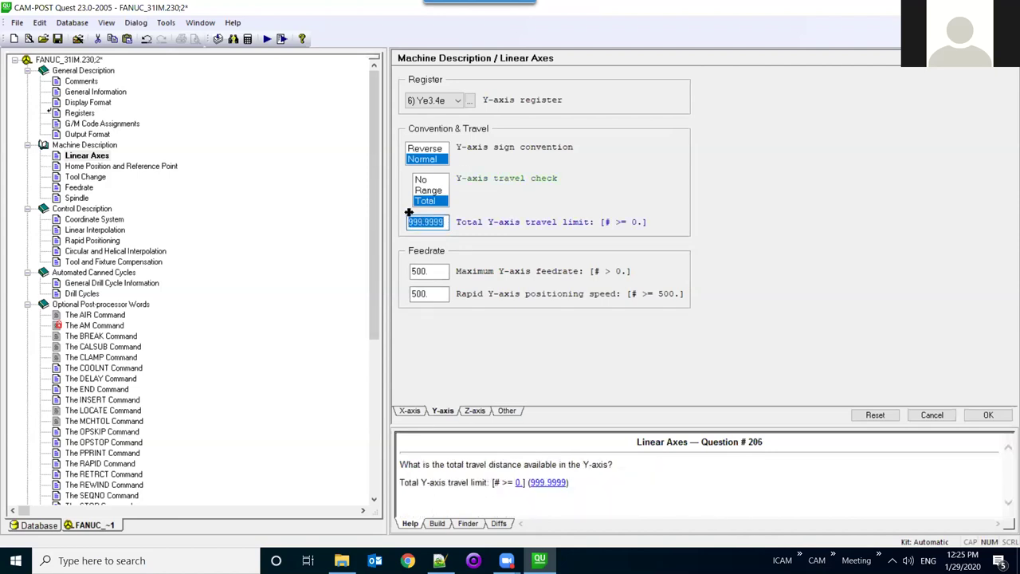
{"action": "type", "text": "36"}
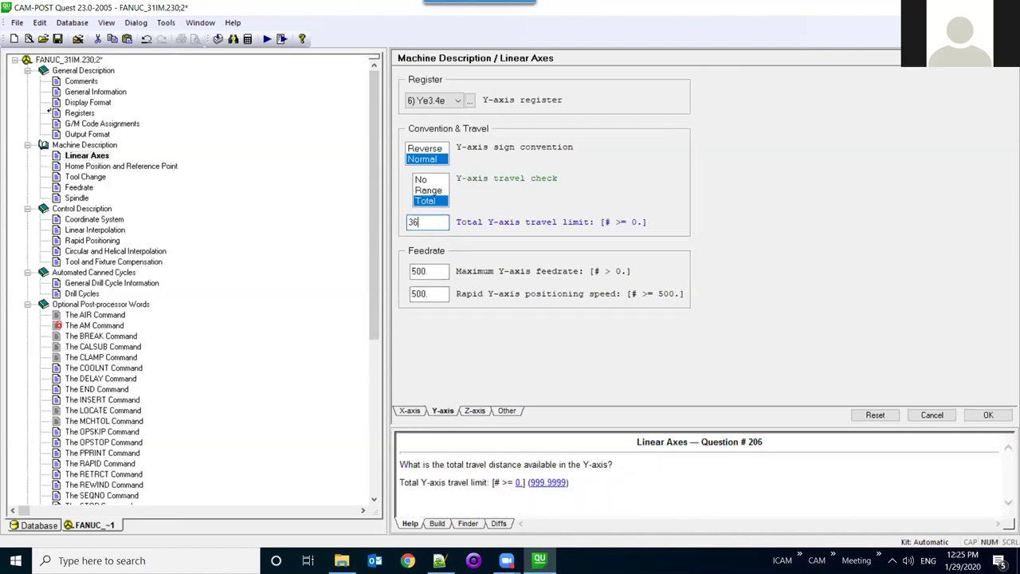
- Set the Z-axis travel check to Total with a limit of 24, and check the Y-axis settings again
{"action": "left_click", "coordinate": [481, 412]}
{"action": "left_click", "coordinate": [437, 202]}
{"action": "key", "text": "Tab"}
{"action": "type", "text": "24"}
{"action": "left_click", "coordinate": [435, 201]}
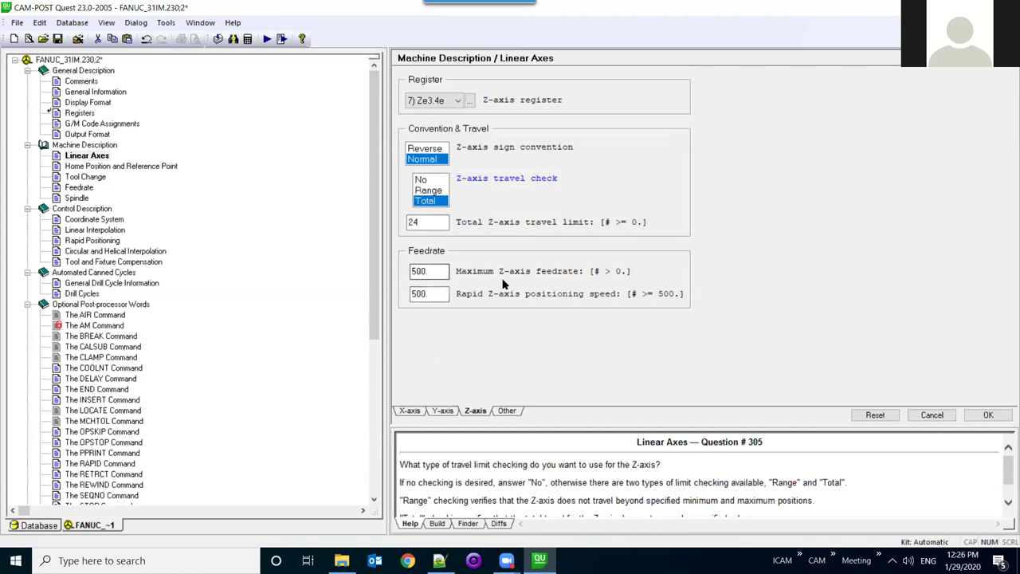
{"action": "left_click", "coordinate": [441, 411]}
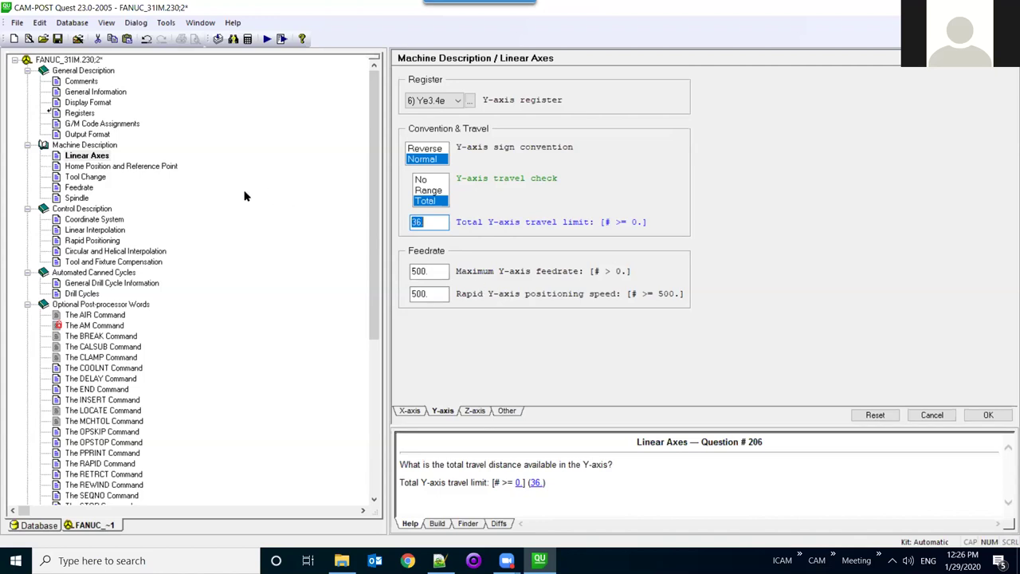
- Set the spindle's maximum RPM to 15000 in its range data and accept the Spindle section
{"action": "left_click", "coordinate": [78, 198]}
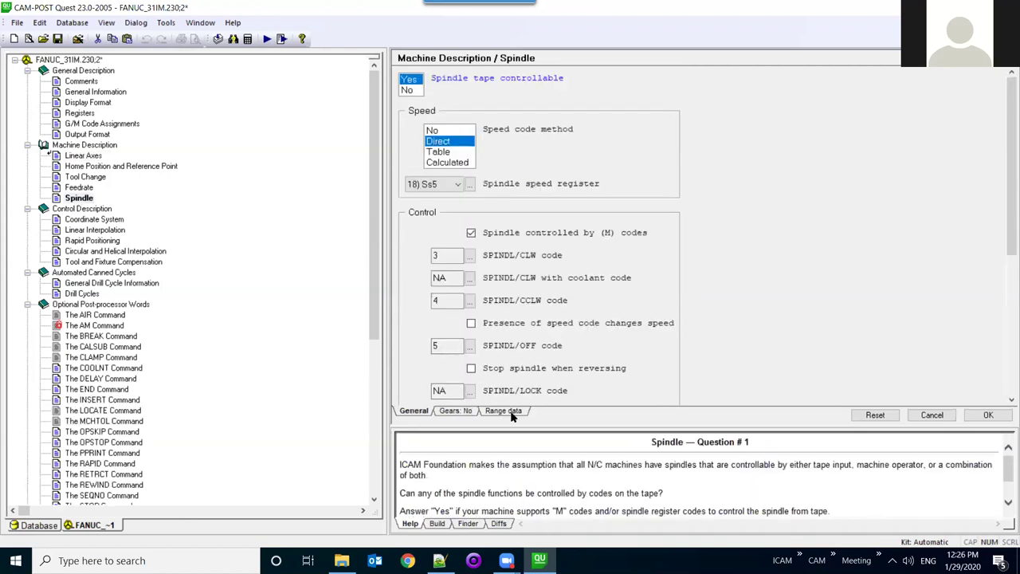
{"action": "left_click", "coordinate": [516, 412]}
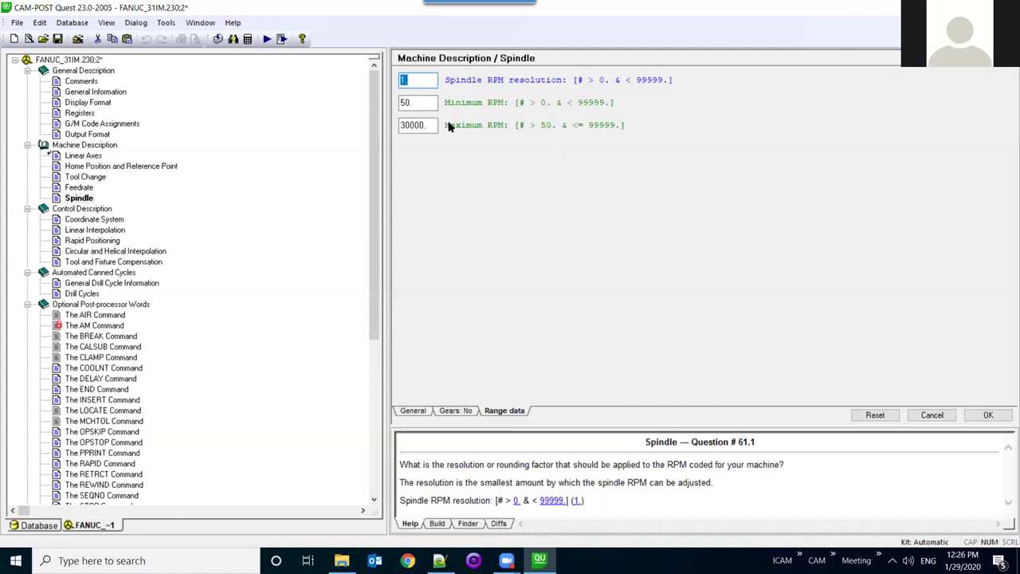
{"action": "left_click", "coordinate": [401, 125]}
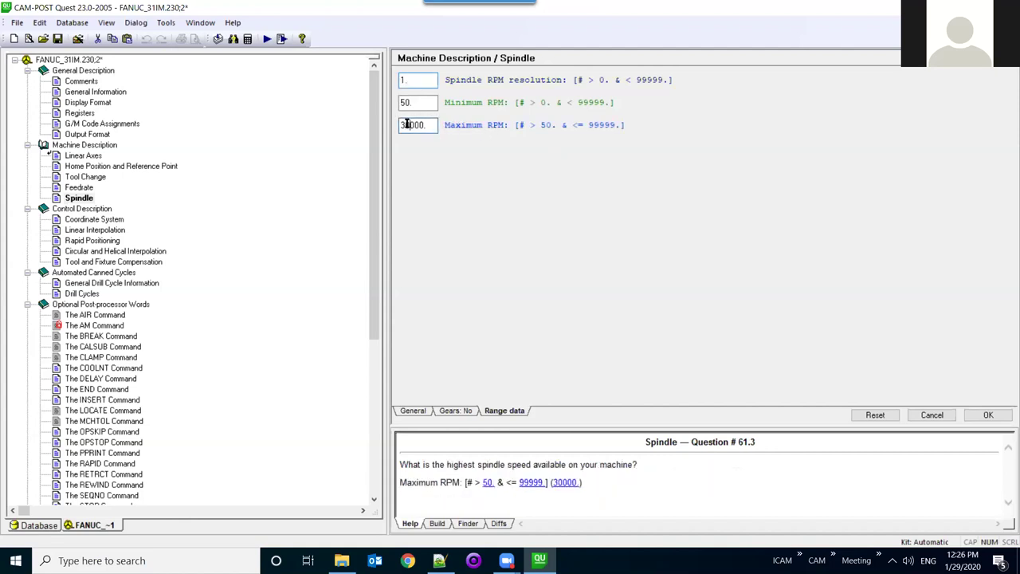
{"action": "type", "text": "15"}
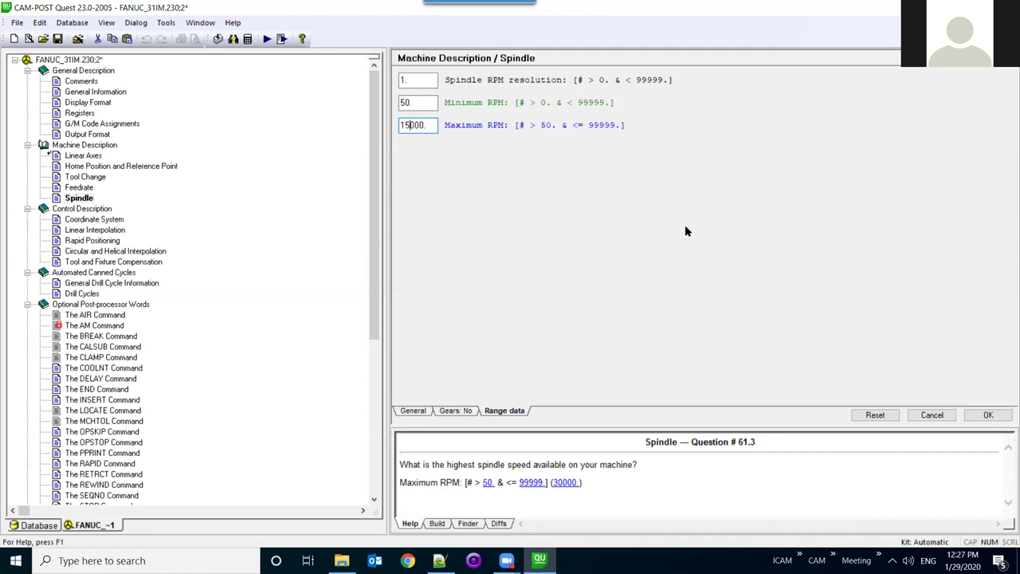
{"action": "left_click", "coordinate": [988, 417]}
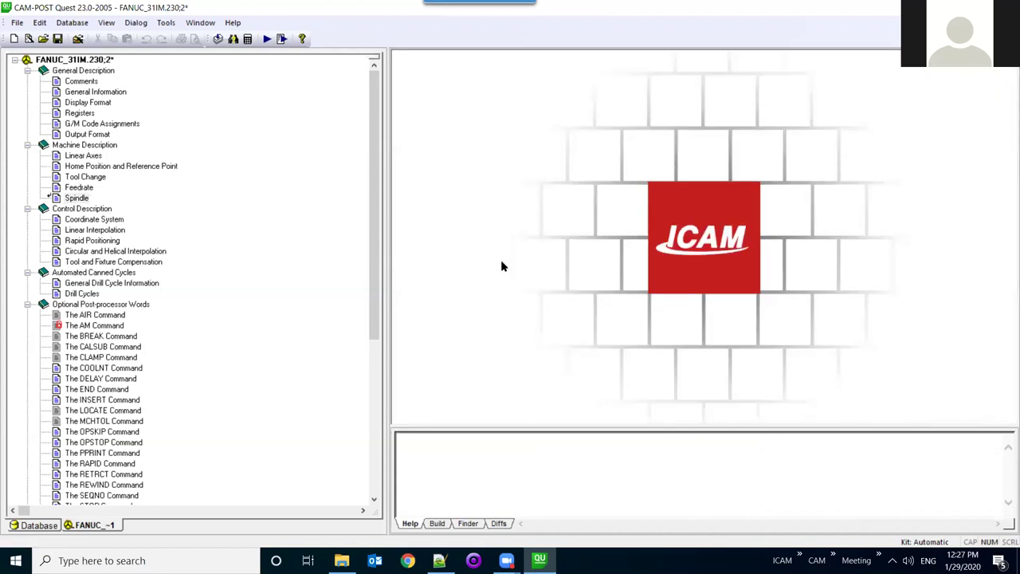
- Open the post-processor test and load 3_Axis_milling_inch.aptsource from the Desktop as the input test file
{"action": "left_click", "coordinate": [282, 40]}
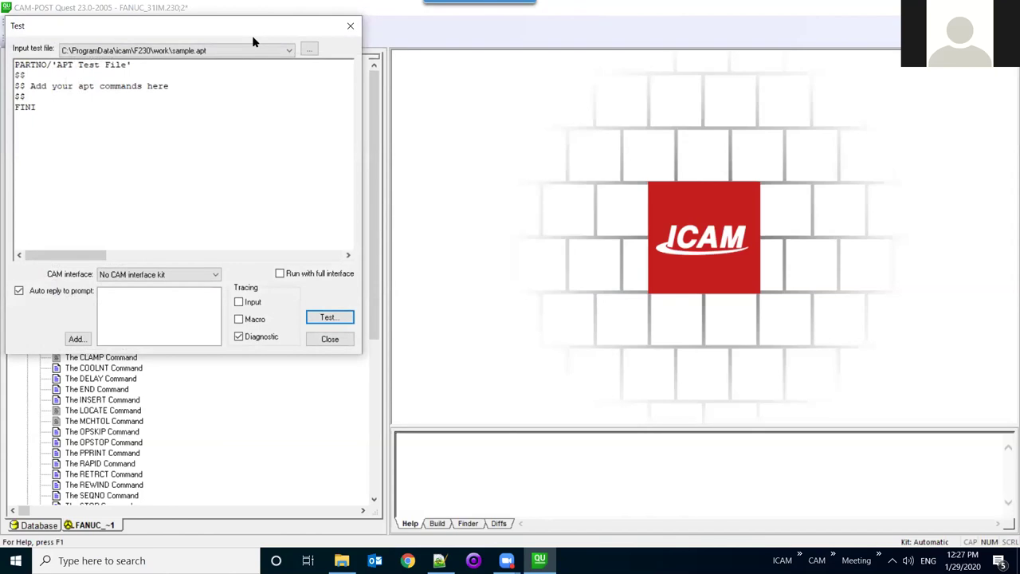
{"action": "left_click_drag", "start_coordinate": [252, 35], "coordinate": [617, 201]}
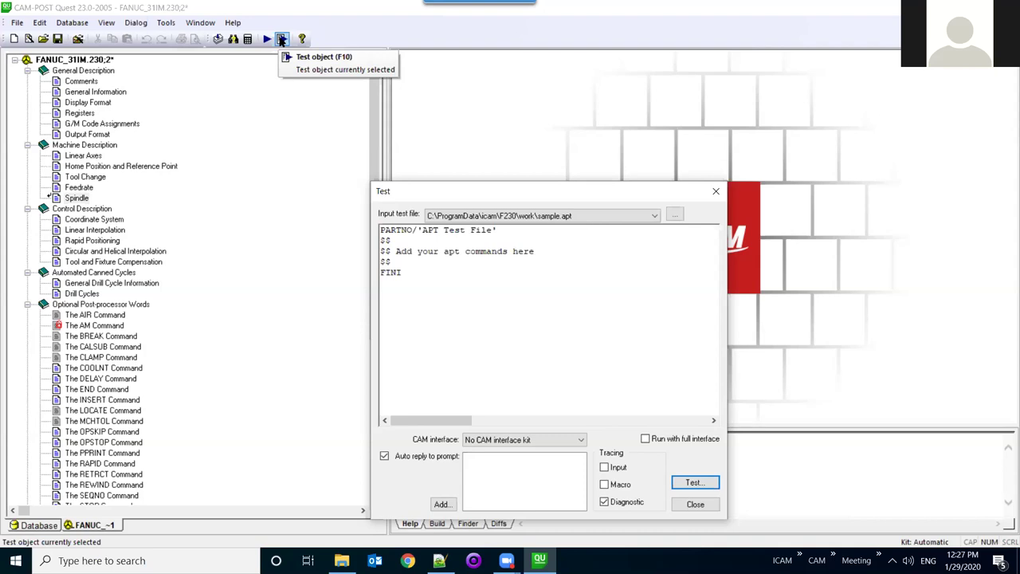
{"action": "left_click", "coordinate": [654, 215]}
{"action": "left_click", "coordinate": [654, 215]}
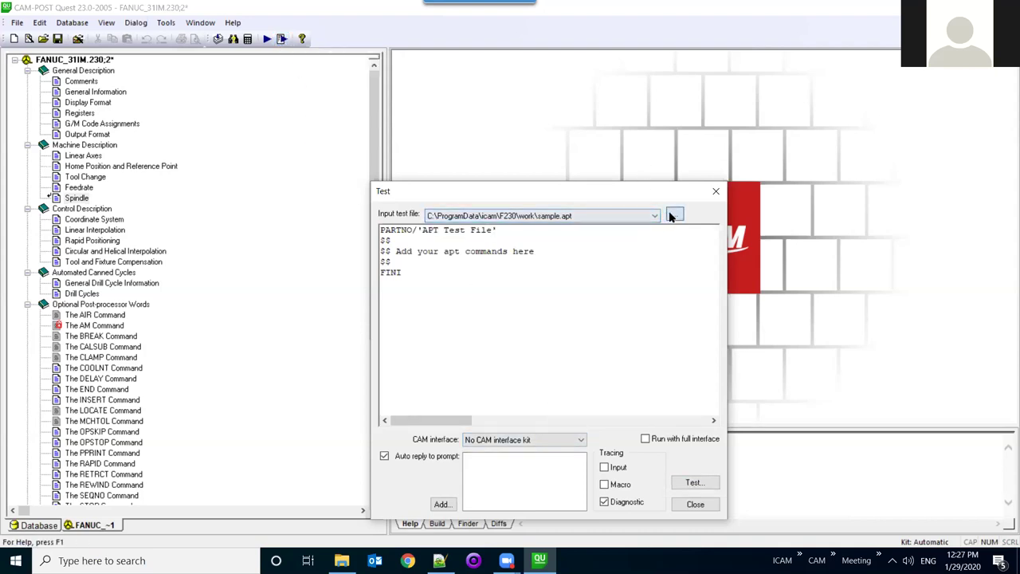
{"action": "left_click", "coordinate": [675, 215]}
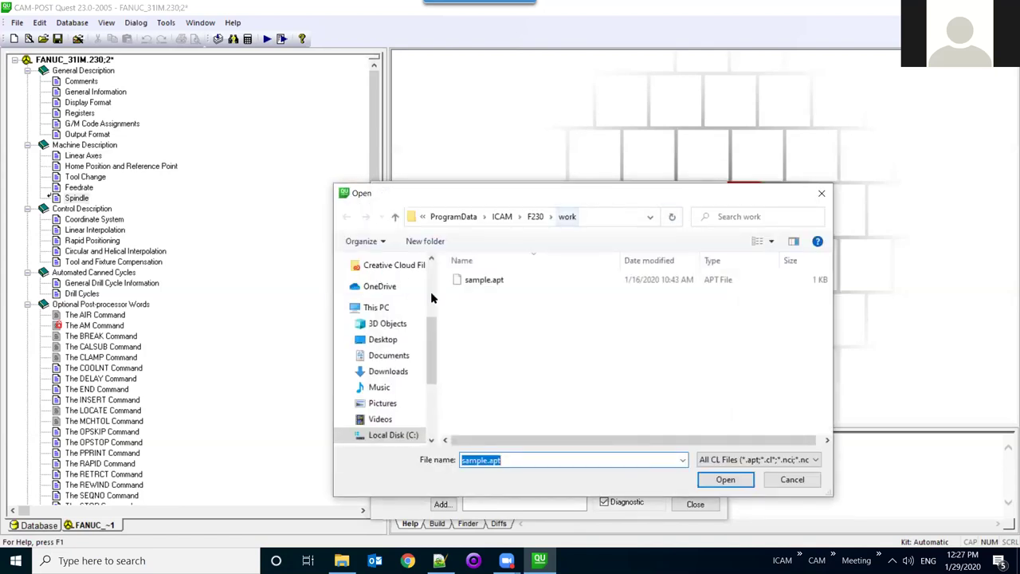
{"action": "left_click", "coordinate": [383, 340]}
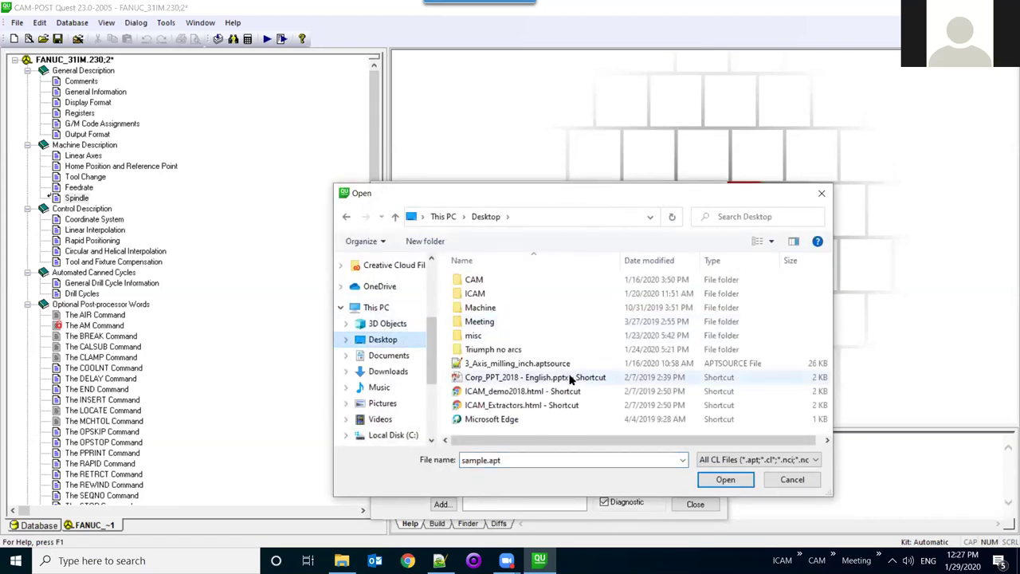
{"action": "left_click", "coordinate": [546, 364]}
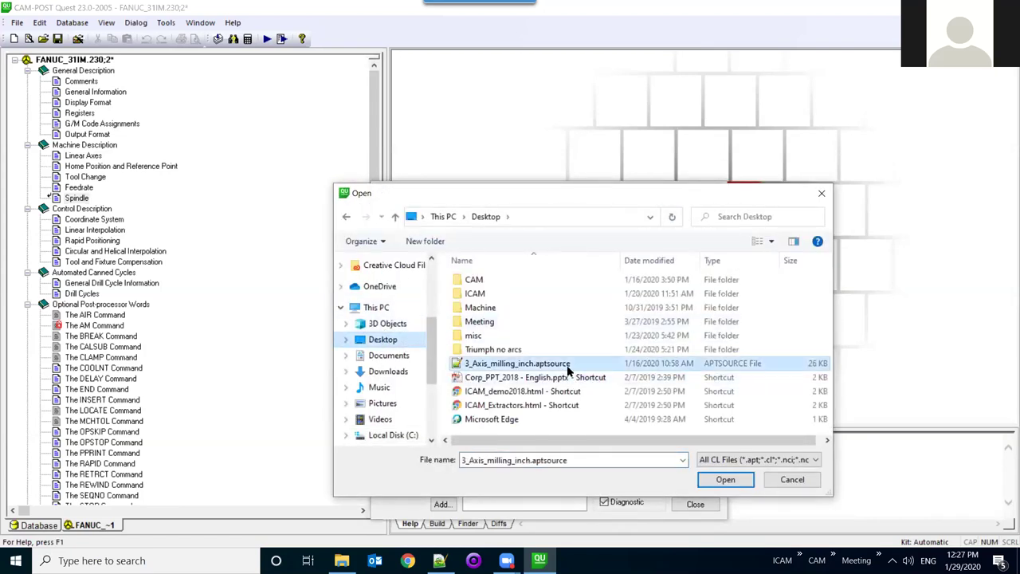
{"action": "left_click", "coordinate": [726, 480]}
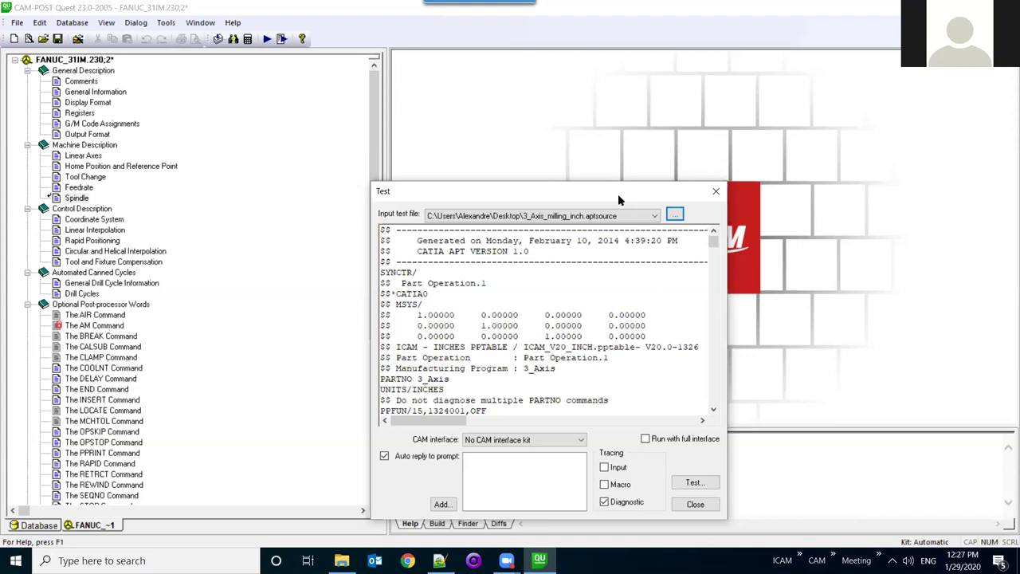
- Choose CATIA as the CAM interface for the loaded test file and run the test
{"action": "left_click_drag", "start_coordinate": [611, 184], "coordinate": [596, 88]}
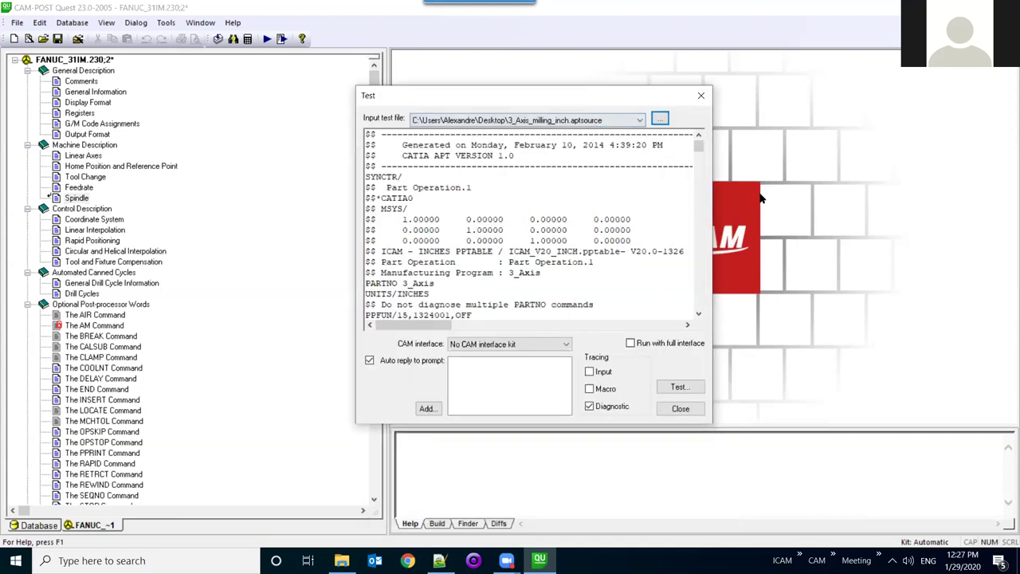
{"action": "left_click_drag", "start_coordinate": [699, 147], "coordinate": [698, 155]}
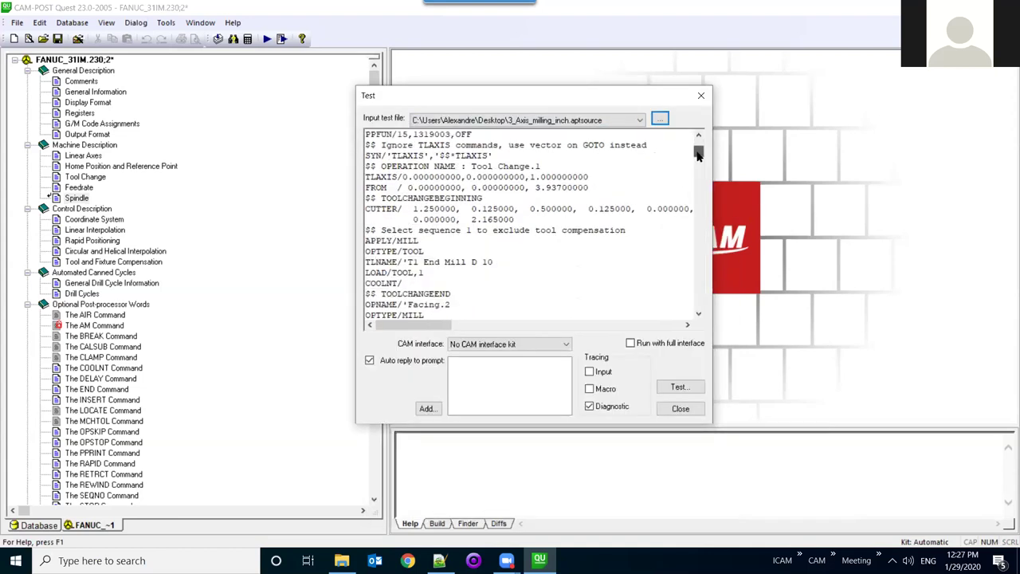
{"action": "left_click", "coordinate": [534, 344]}
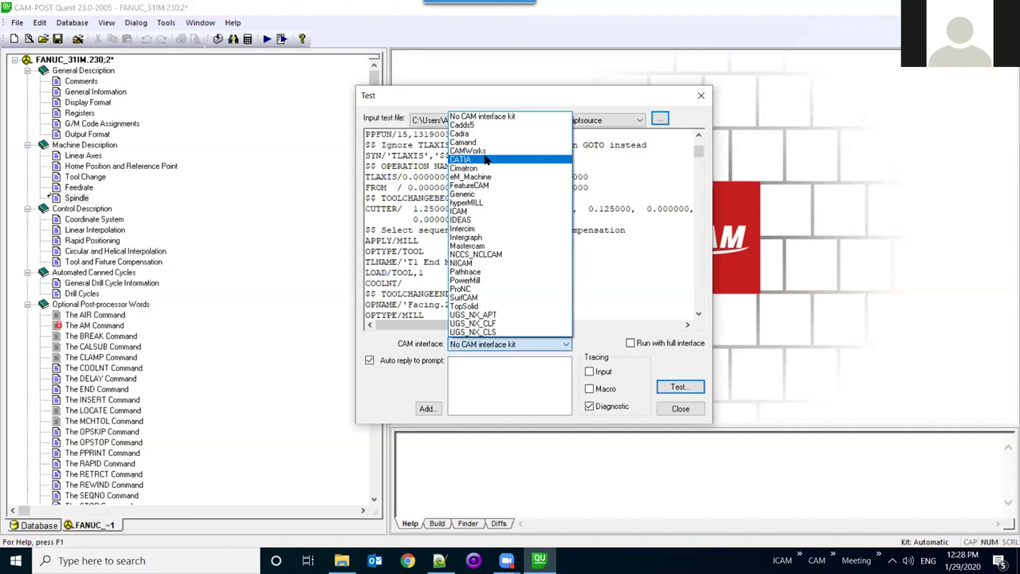
{"action": "left_click", "coordinate": [487, 160]}
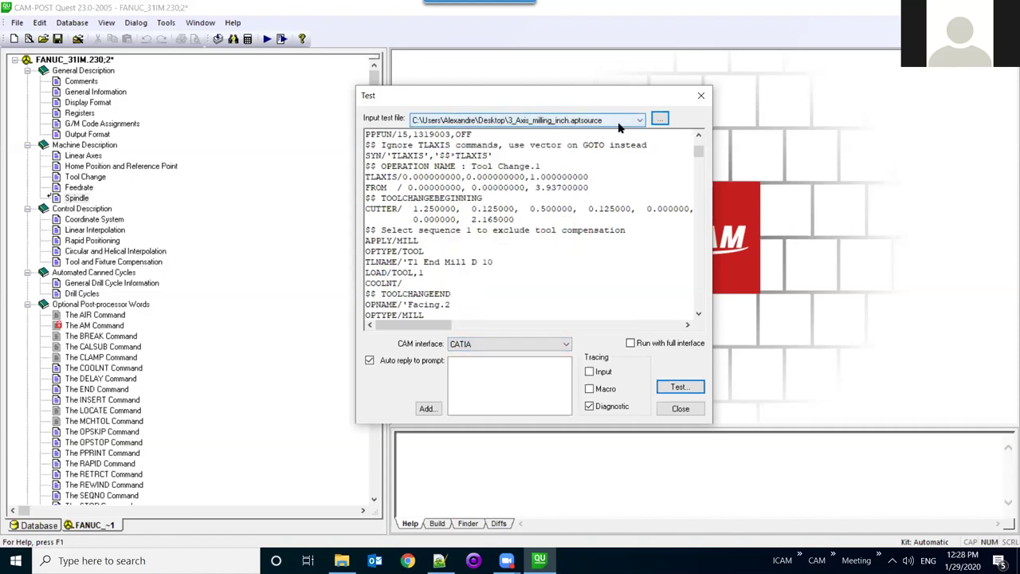
{"action": "left_click", "coordinate": [679, 388]}
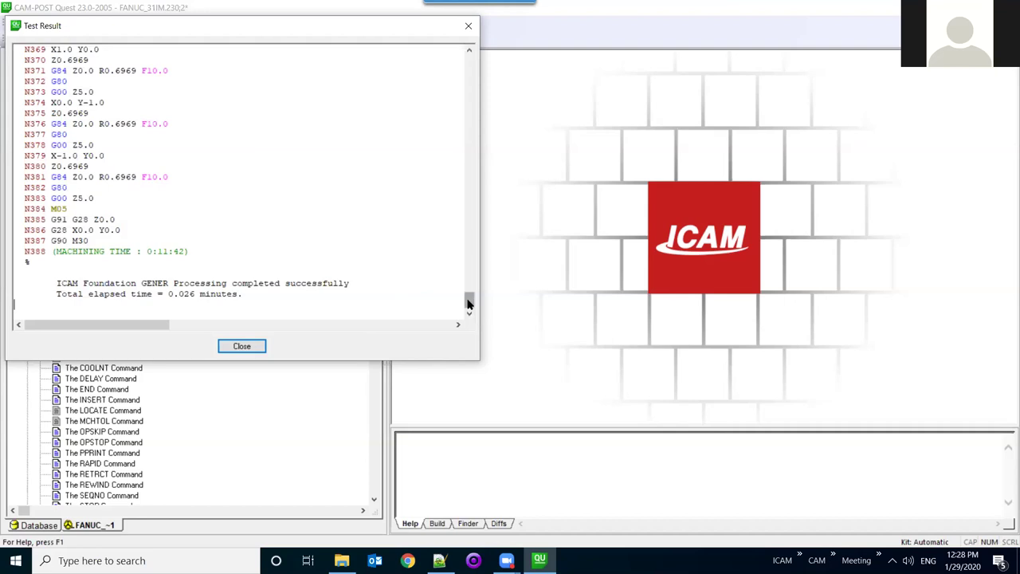
- Review the start of the generated G-code and inspect the source details of the spindle speed and M03 codes
{"action": "left_click_drag", "start_coordinate": [469, 308], "coordinate": [469, 60]}
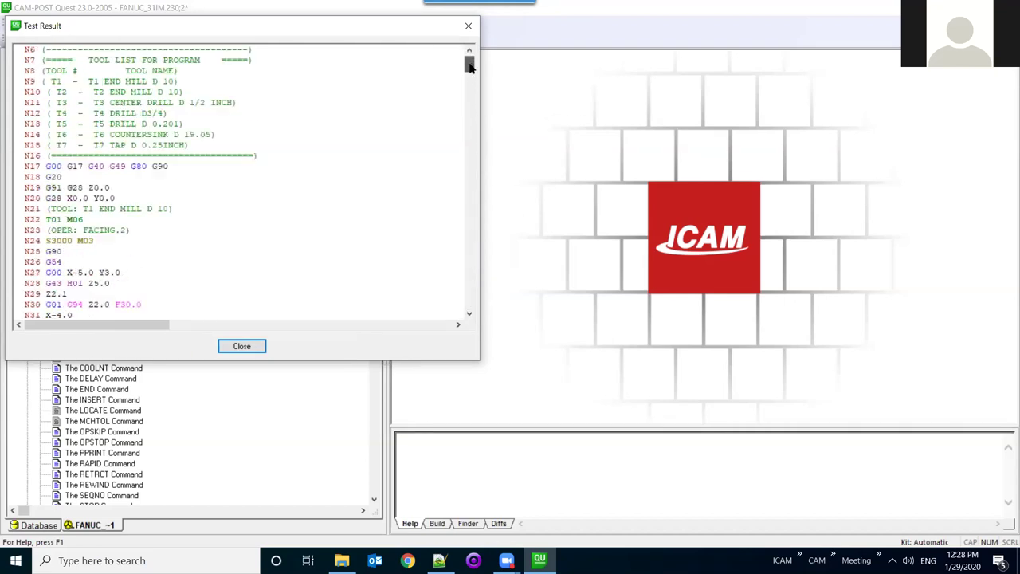
{"action": "scroll", "coordinate": [174, 241], "scroll_direction": "down", "scroll_amount": 1}
{"action": "scroll", "coordinate": [174, 241], "scroll_direction": "down", "scroll_amount": 1}
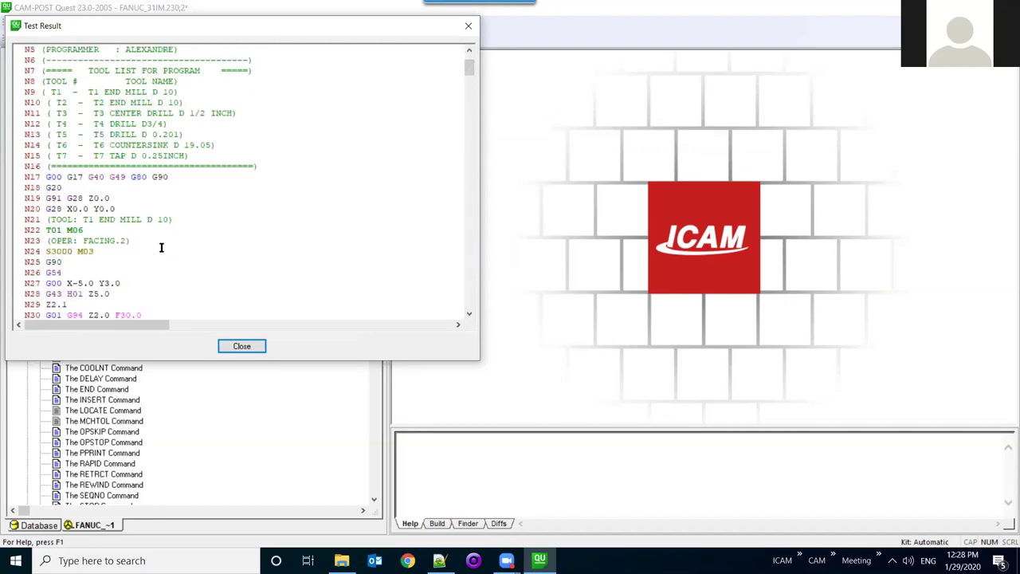
{"action": "mouse_move", "coordinate": [67, 252]}
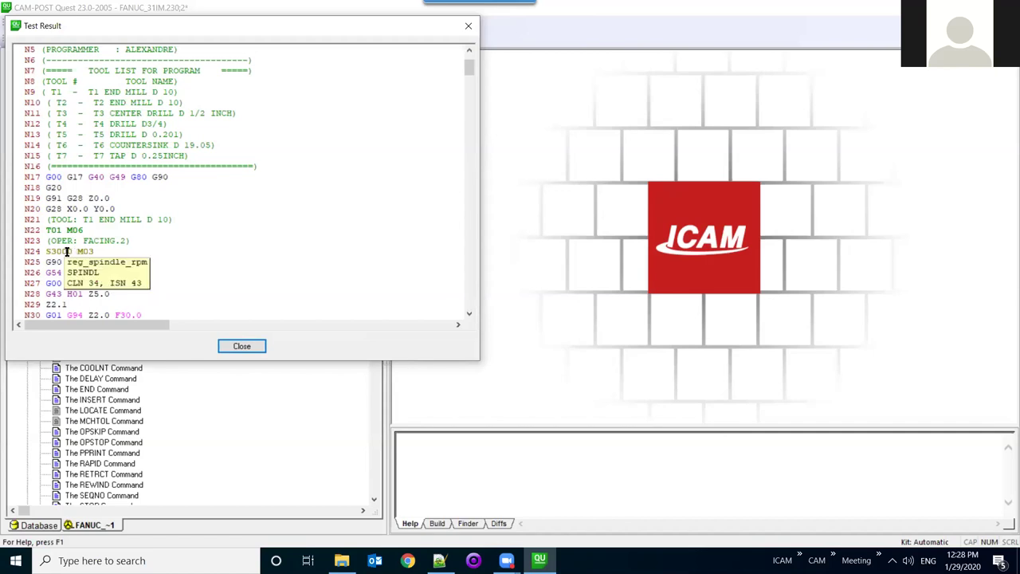
{"action": "scroll", "coordinate": [67, 251], "scroll_direction": "down", "scroll_amount": 2}
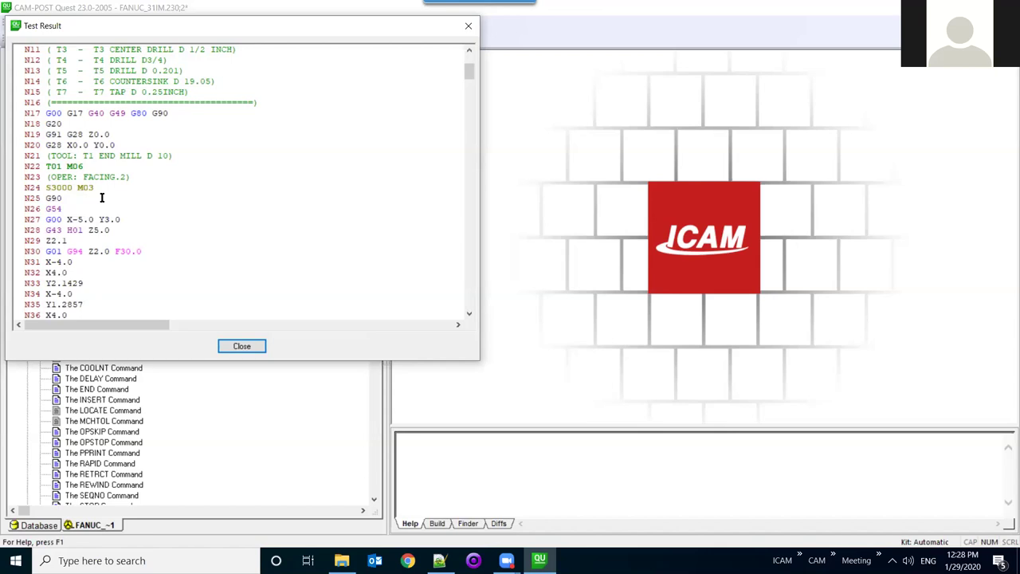
{"action": "mouse_move", "coordinate": [91, 189]}
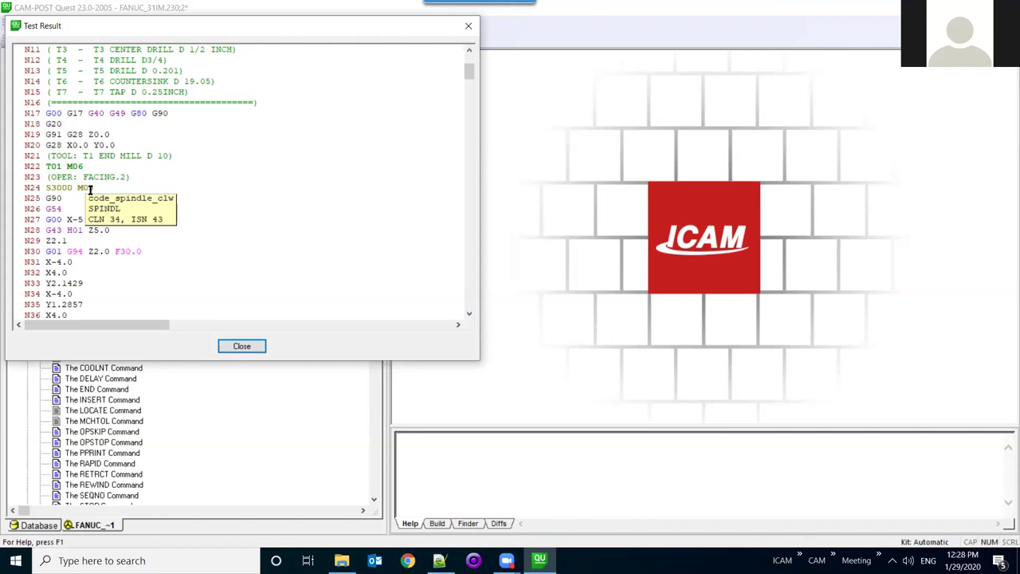
- Jump from the M03 code in the test output to its code_spindle_clw setting, and close the test result
{"action": "right_click", "coordinate": [90, 188]}
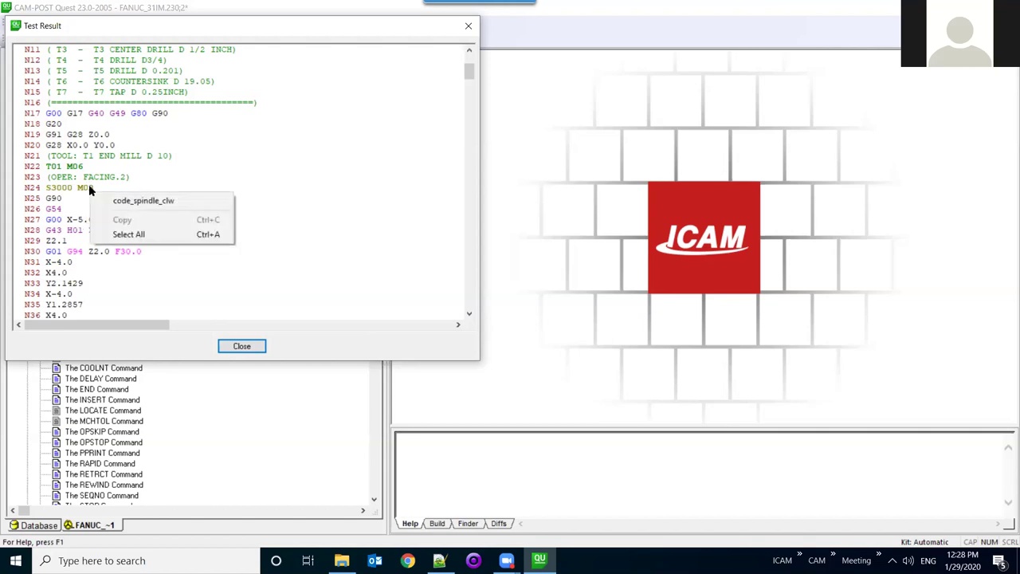
{"action": "left_click", "coordinate": [111, 204]}
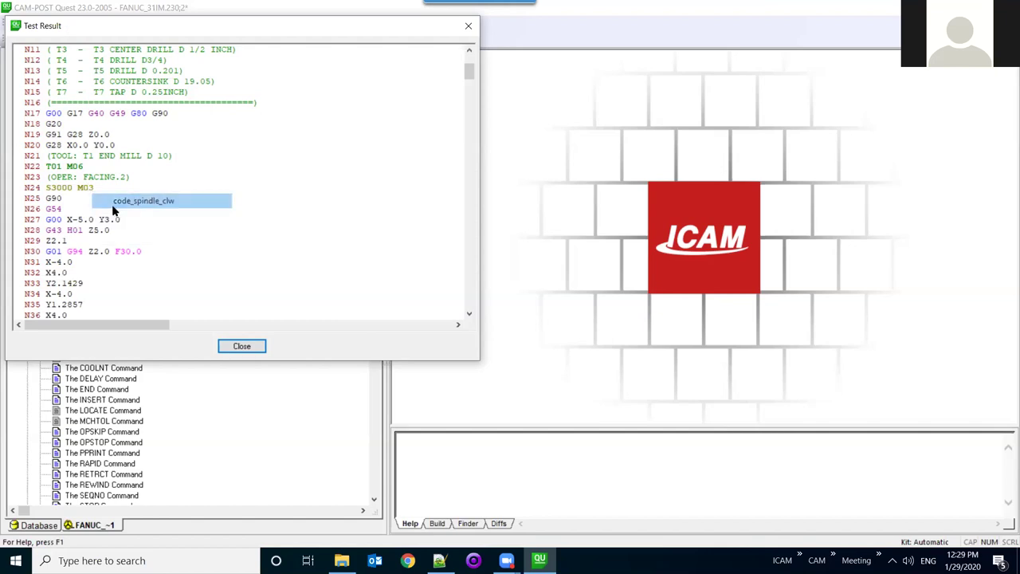
{"action": "left_click_drag", "start_coordinate": [360, 29], "coordinate": [516, 205]}
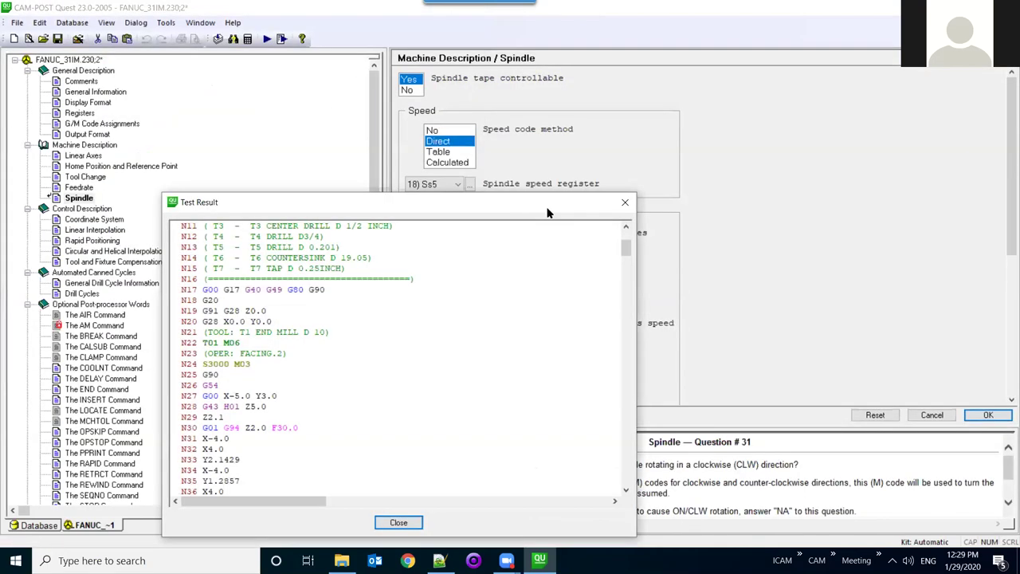
{"action": "left_click", "coordinate": [627, 203]}
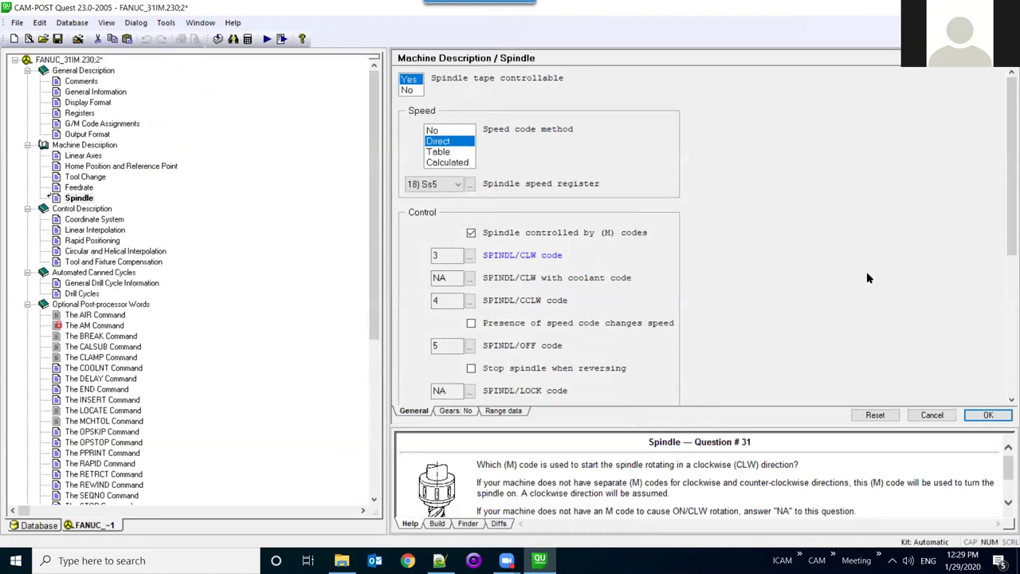
- Swap the spindle direction codes, setting SPINDL/CLW to M code 4 and SPINDL/CCLW to M code 3
{"action": "left_click", "coordinate": [470, 257]}
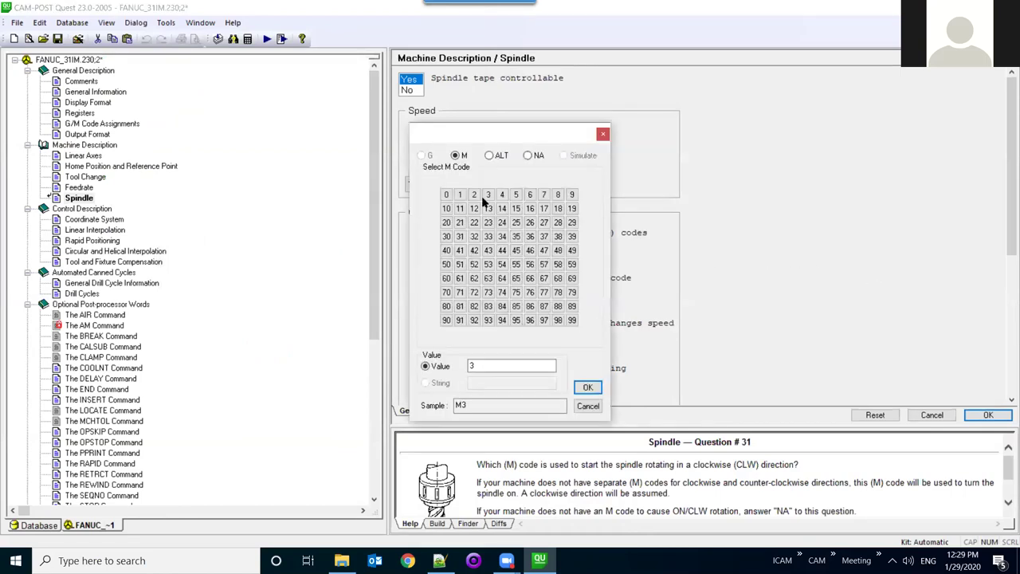
{"action": "double_click", "coordinate": [499, 199]}
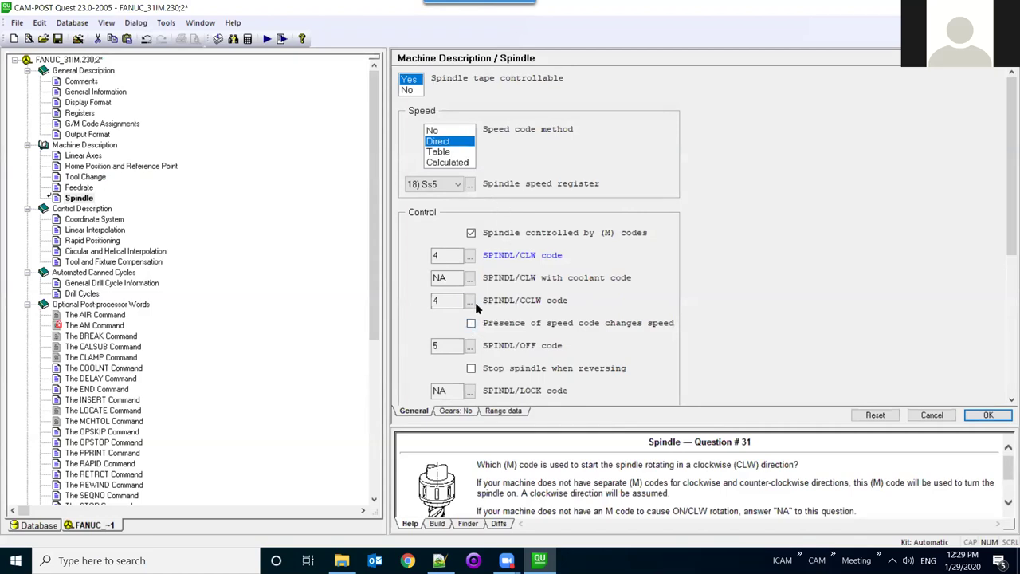
{"action": "left_click", "coordinate": [473, 302]}
{"action": "double_click", "coordinate": [489, 197]}
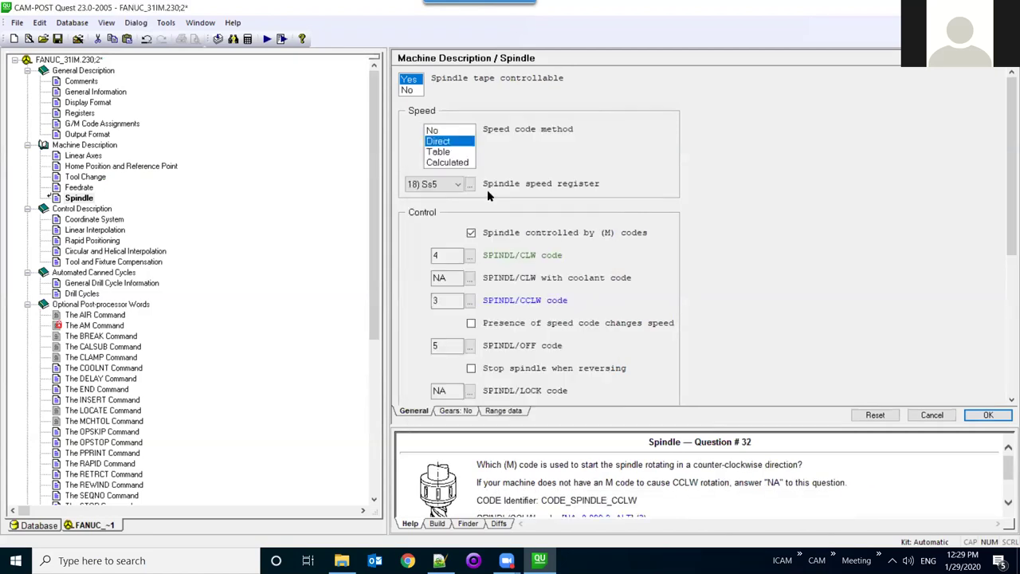
- Rerun the test on the same APT file with the CATIA interface and review the spindle code and following G-code blocks
{"action": "left_click", "coordinate": [281, 38]}
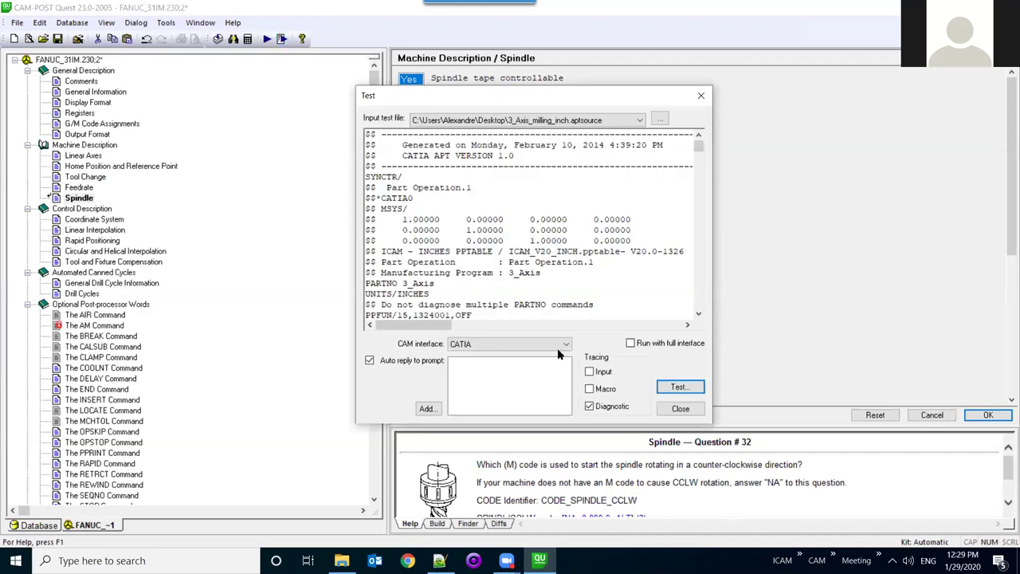
{"action": "left_click", "coordinate": [680, 387]}
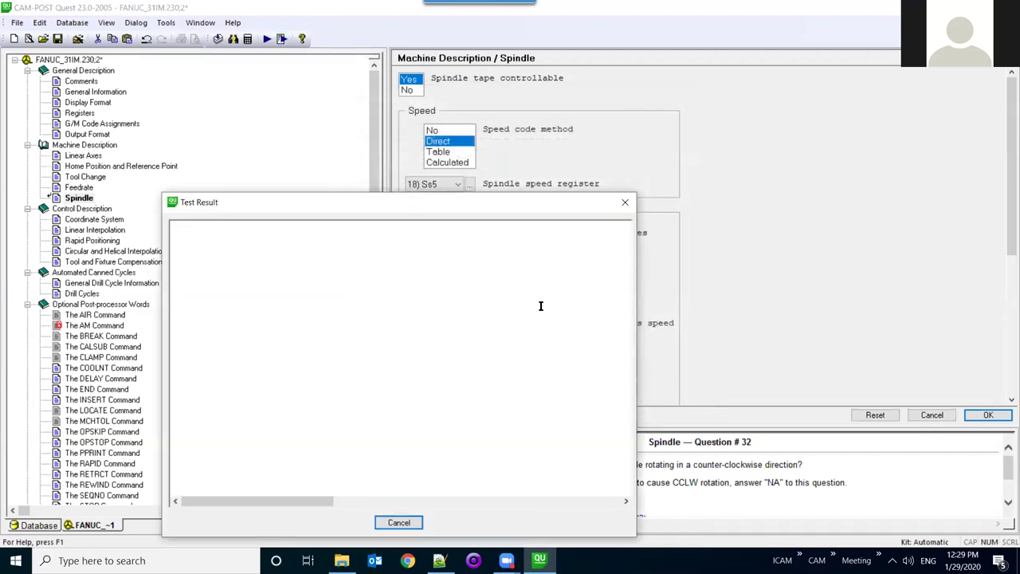
{"action": "left_click_drag", "start_coordinate": [627, 482], "coordinate": [628, 239]}
{"action": "scroll", "coordinate": [267, 471], "scroll_direction": "down", "scroll_amount": 2}
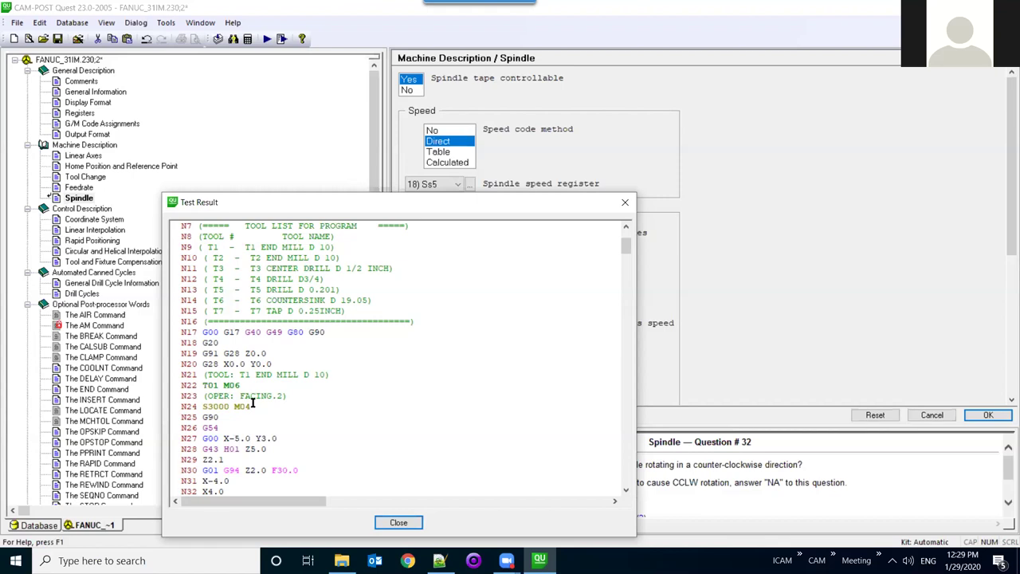
{"action": "scroll", "coordinate": [255, 360], "scroll_direction": "down", "scroll_amount": 2}
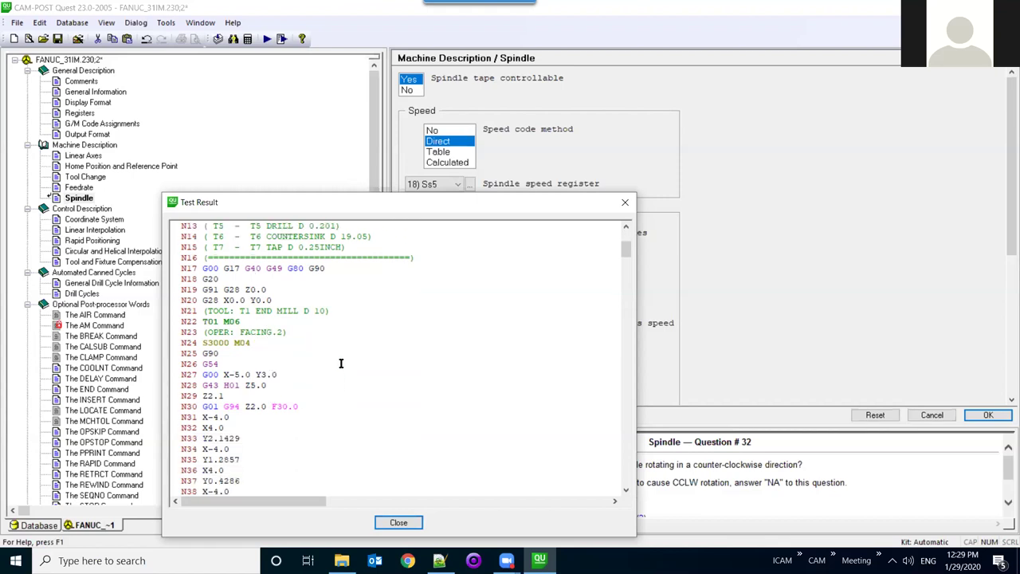
{"action": "scroll", "coordinate": [351, 354], "scroll_direction": "down", "scroll_amount": 7}
{"action": "scroll", "coordinate": [351, 354], "scroll_direction": "down", "scroll_amount": 2}
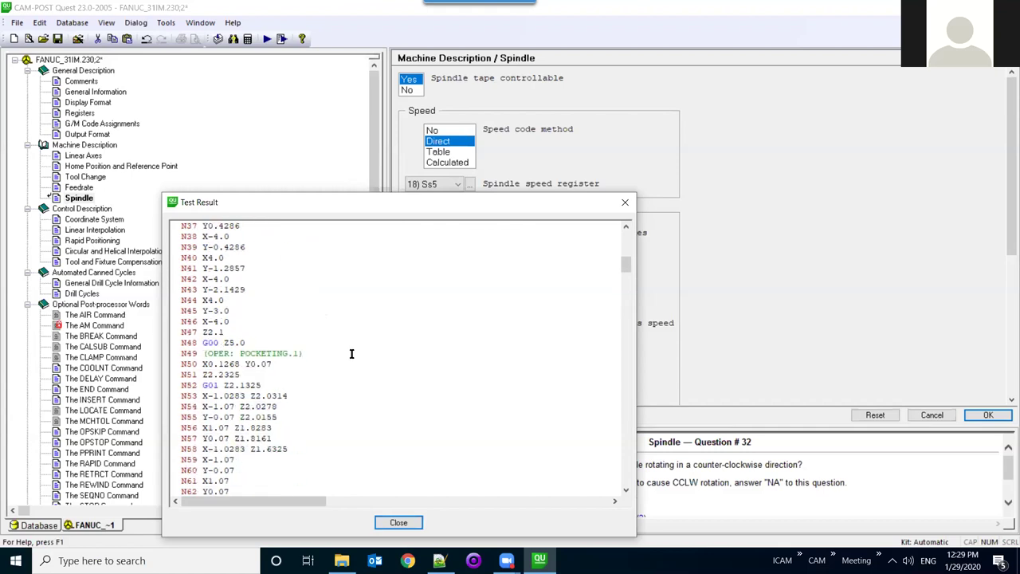
{"action": "left_click", "coordinate": [399, 523]}
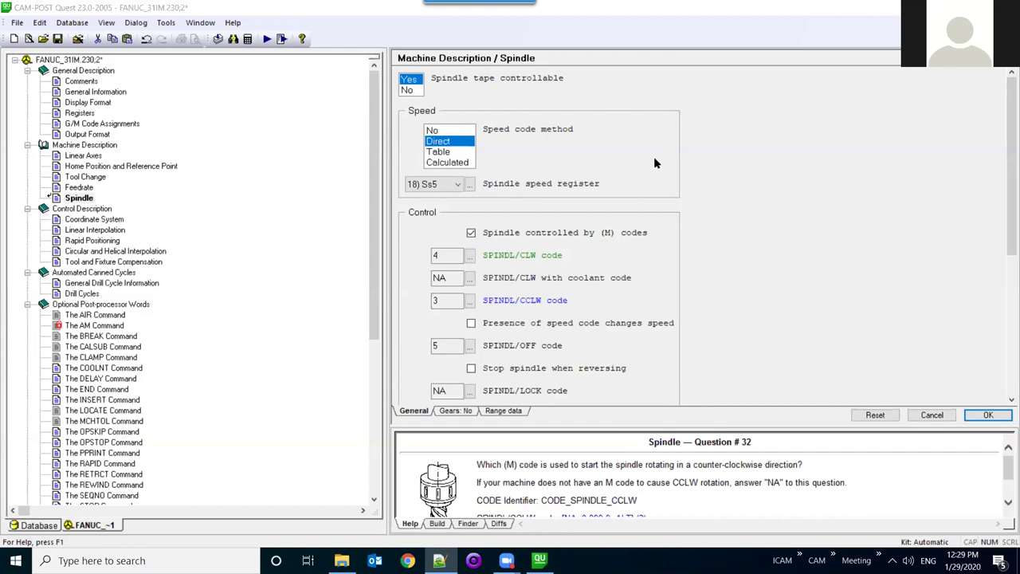
- Start a new post-processor with the AUTOPOST wizard, naming it test with post ID NA and entering the author's name
{"action": "left_click", "coordinate": [28, 40]}
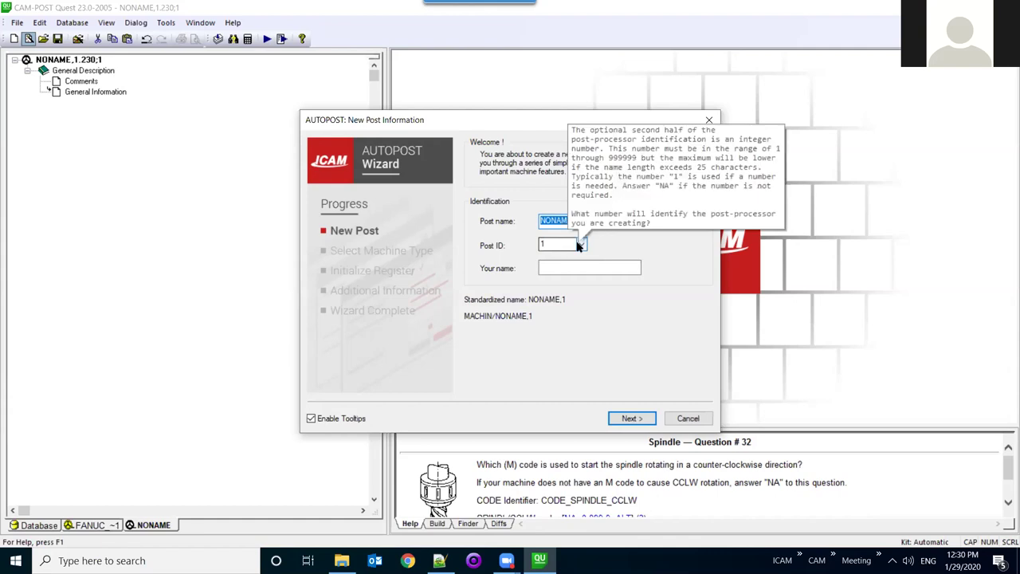
{"action": "type", "text": "test"}
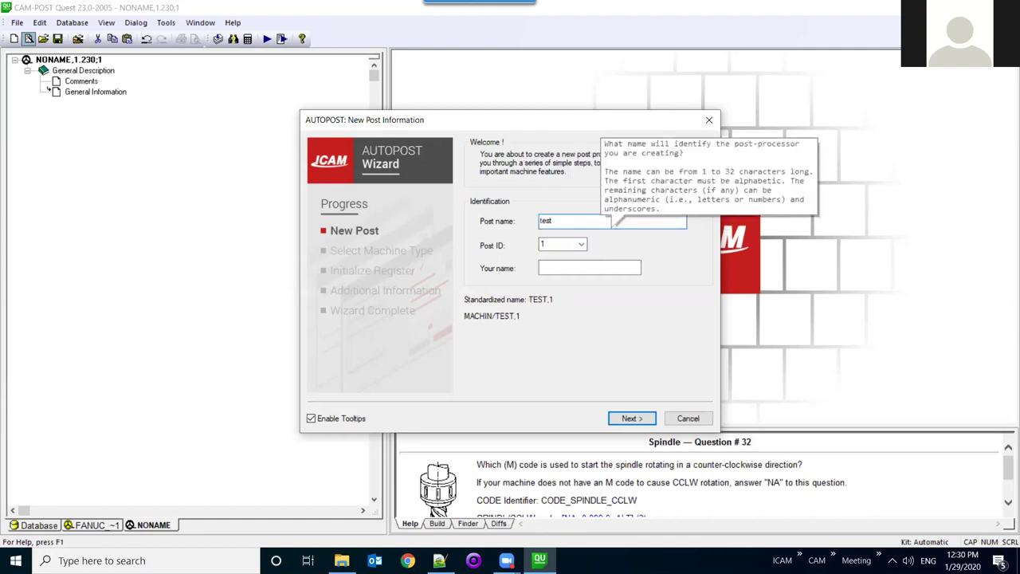
{"action": "left_click", "coordinate": [581, 246]}
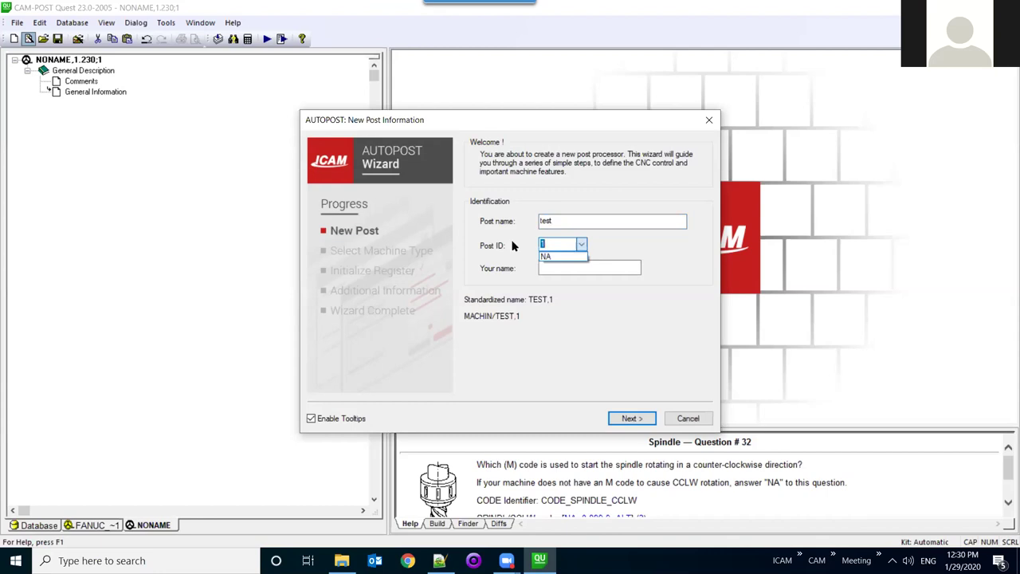
{"action": "left_click", "coordinate": [557, 257]}
{"action": "left_click", "coordinate": [578, 266]}
{"action": "type", "text": "alex"}
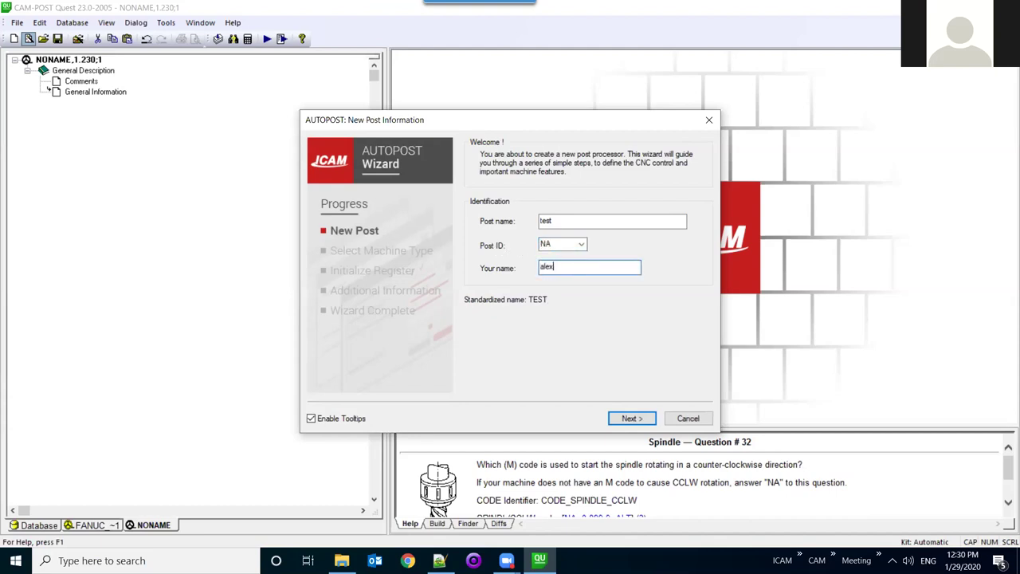
{"action": "left_click", "coordinate": [650, 417]}
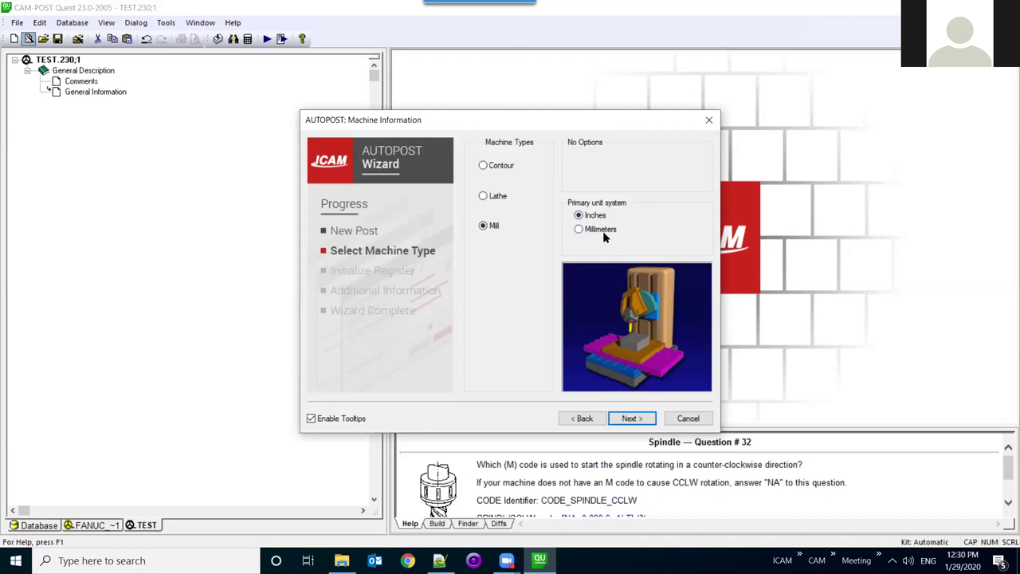
- Accept the Mill machine type in inches and choose the Haas control from Haas Automation as the basic configuration
{"action": "left_click", "coordinate": [640, 420]}
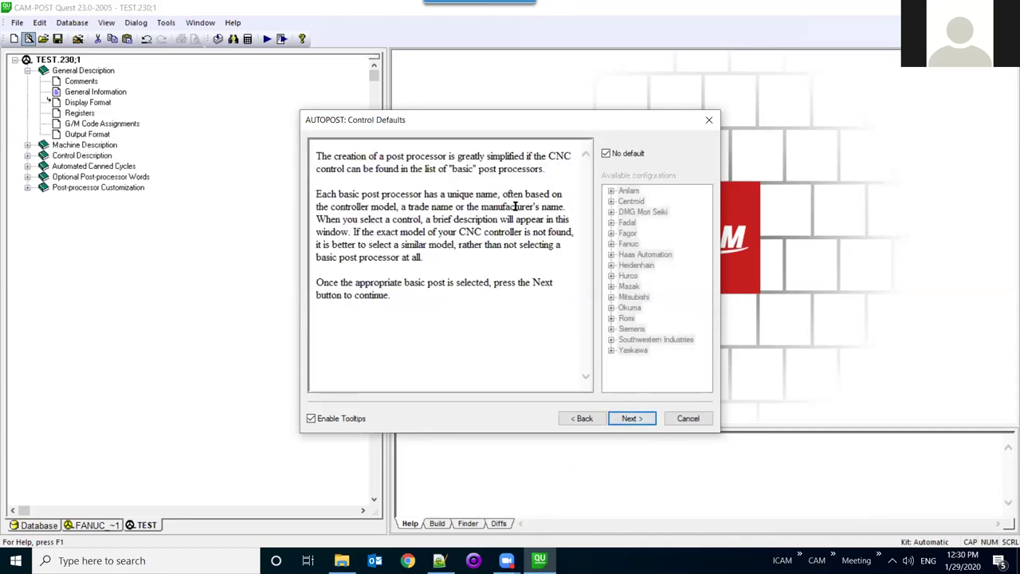
{"action": "left_click", "coordinate": [607, 154]}
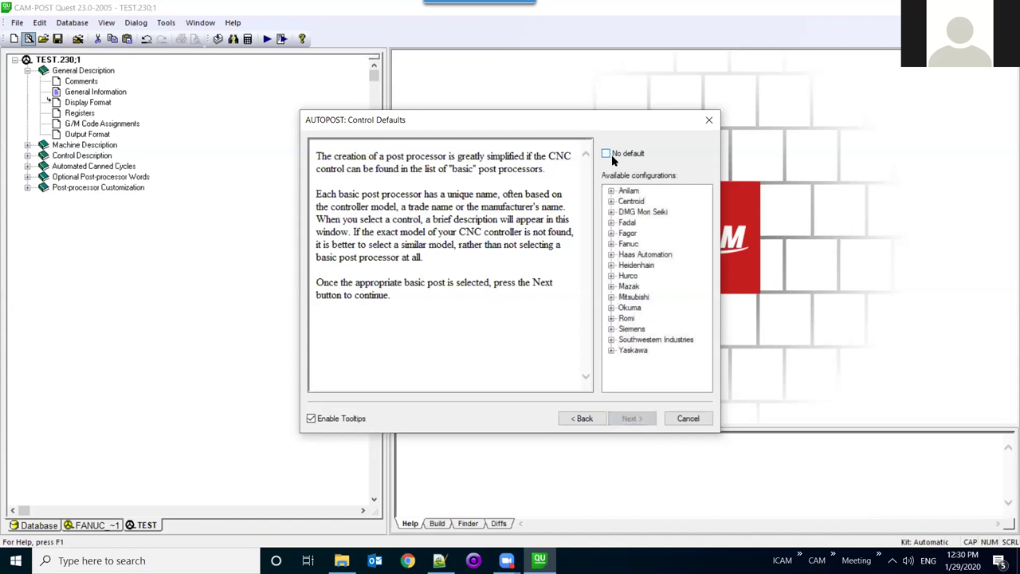
{"action": "left_click", "coordinate": [612, 255]}
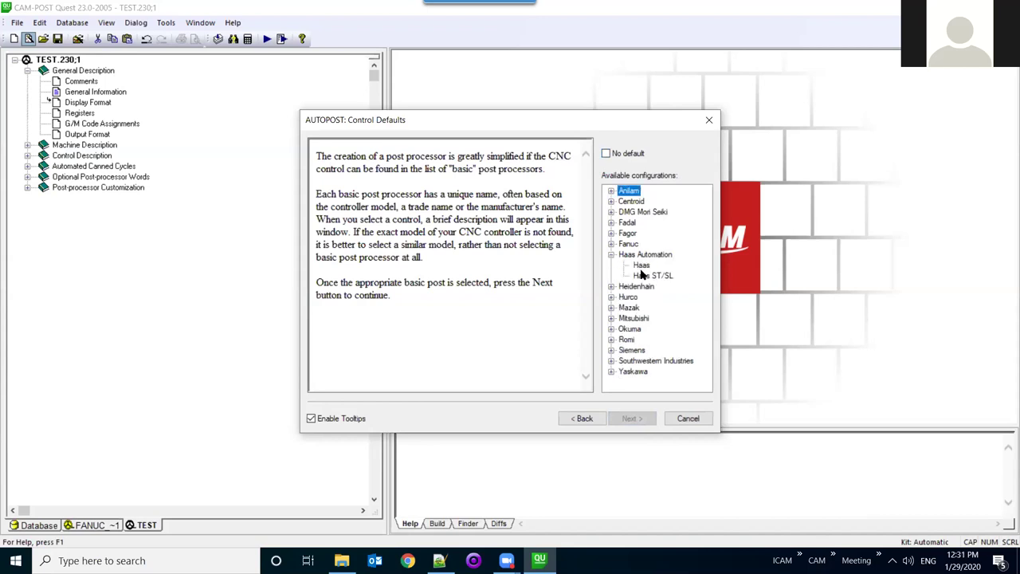
{"action": "left_click", "coordinate": [642, 266]}
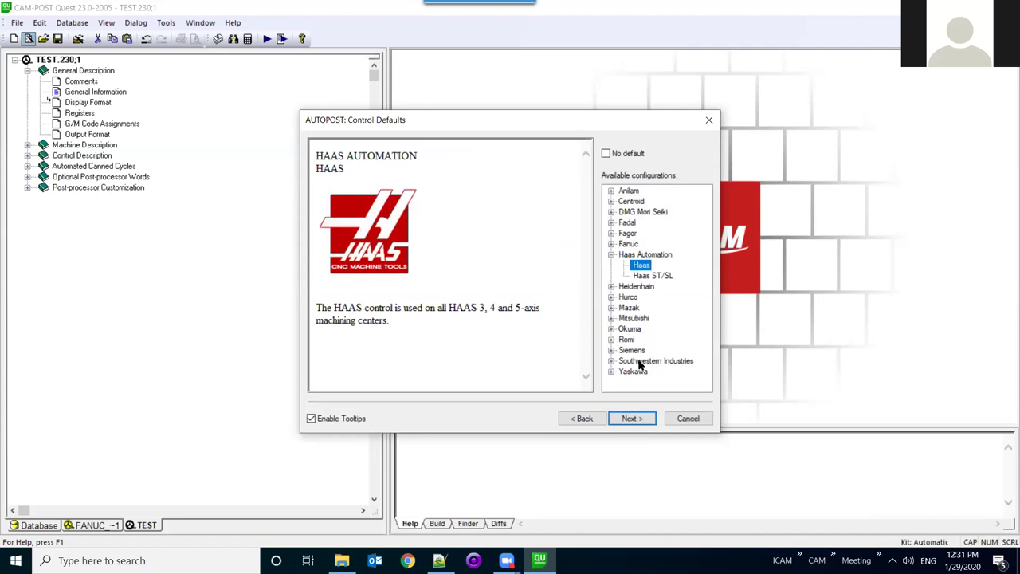
{"action": "left_click", "coordinate": [631, 418]}
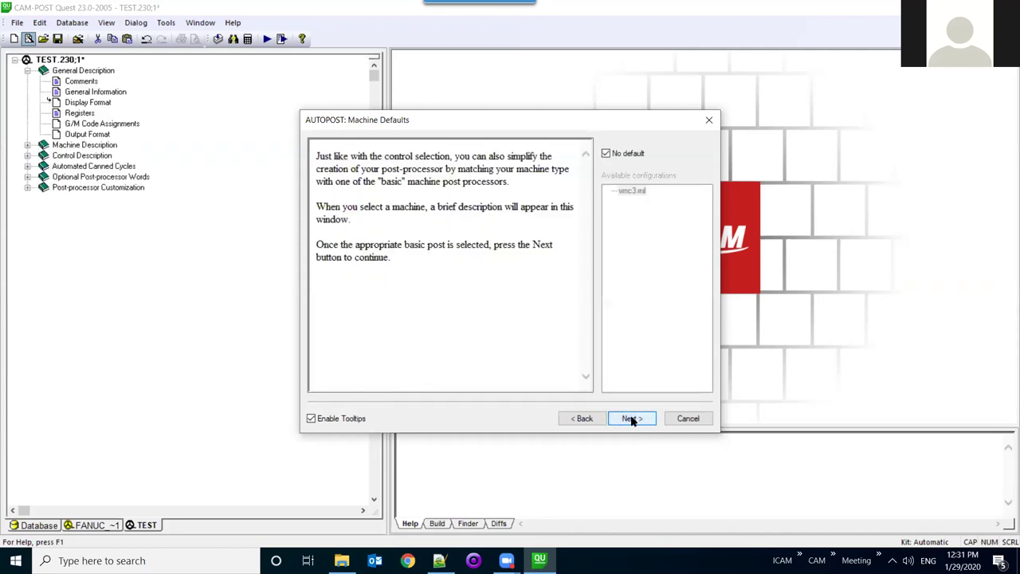
- Enable the machine defaults and choose the vmc3.mil 3-axis vertical mill configuration
{"action": "left_click", "coordinate": [607, 153]}
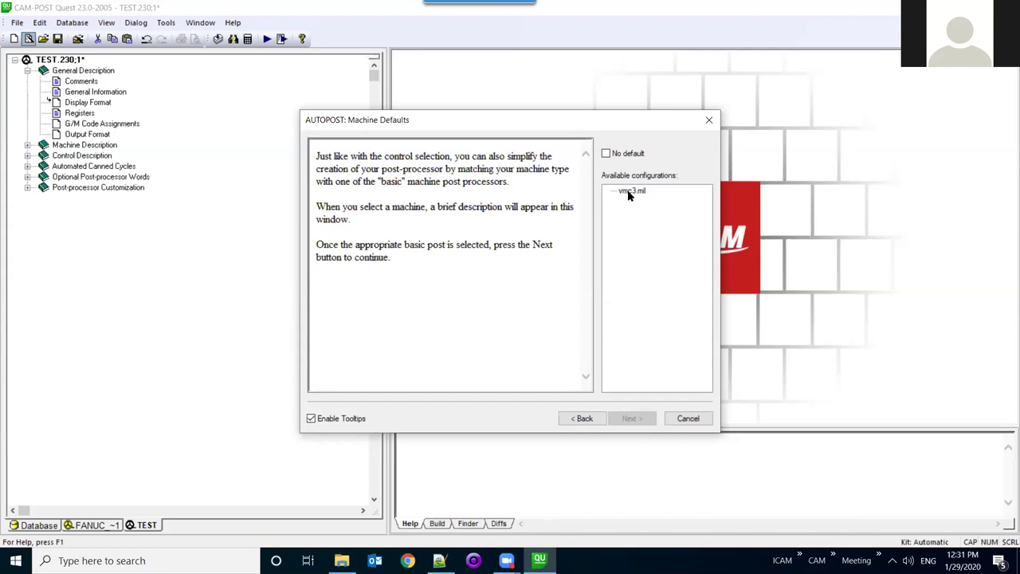
{"action": "left_click", "coordinate": [629, 191]}
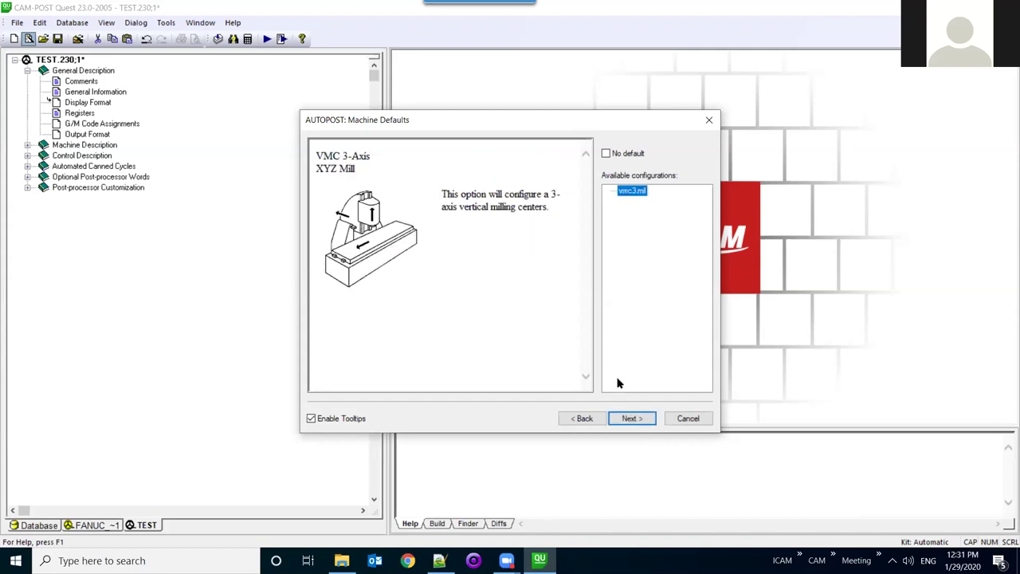
{"action": "left_click", "coordinate": [633, 421]}
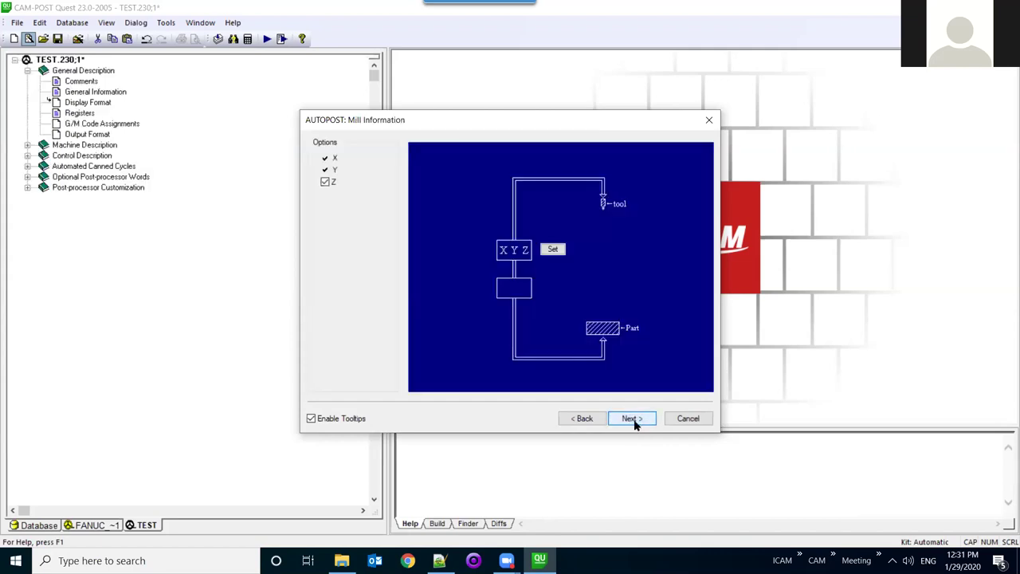
- Accept the default XYZ axis settings, machine options and RMD customization of the new mill post
{"action": "left_click", "coordinate": [552, 249]}
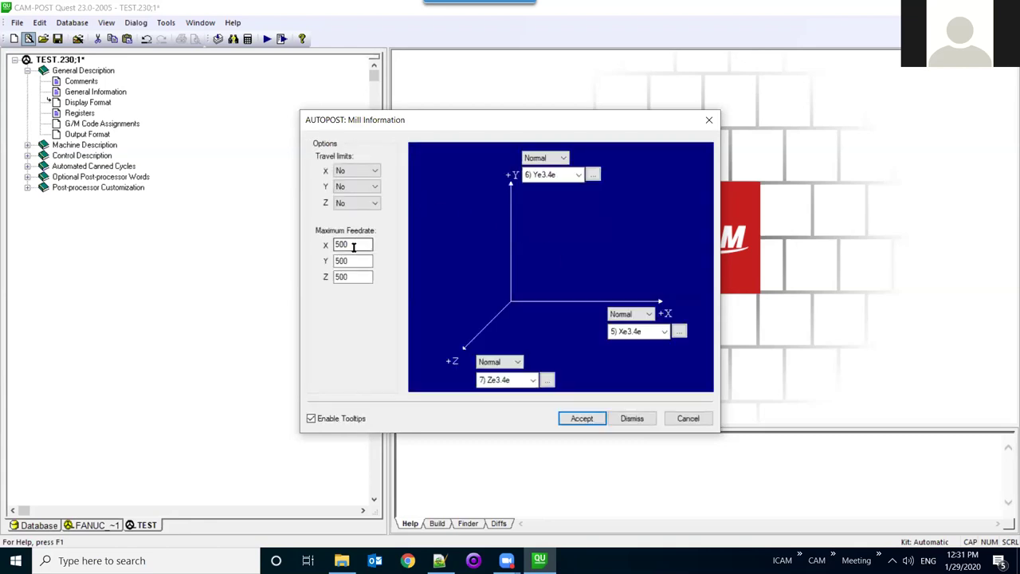
{"action": "left_click", "coordinate": [582, 419]}
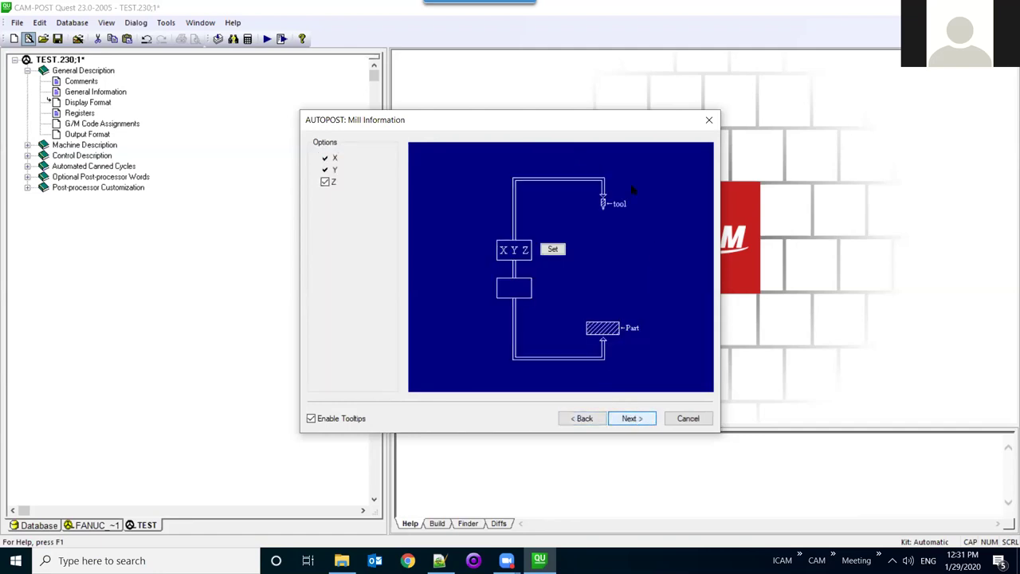
{"action": "left_click", "coordinate": [649, 417]}
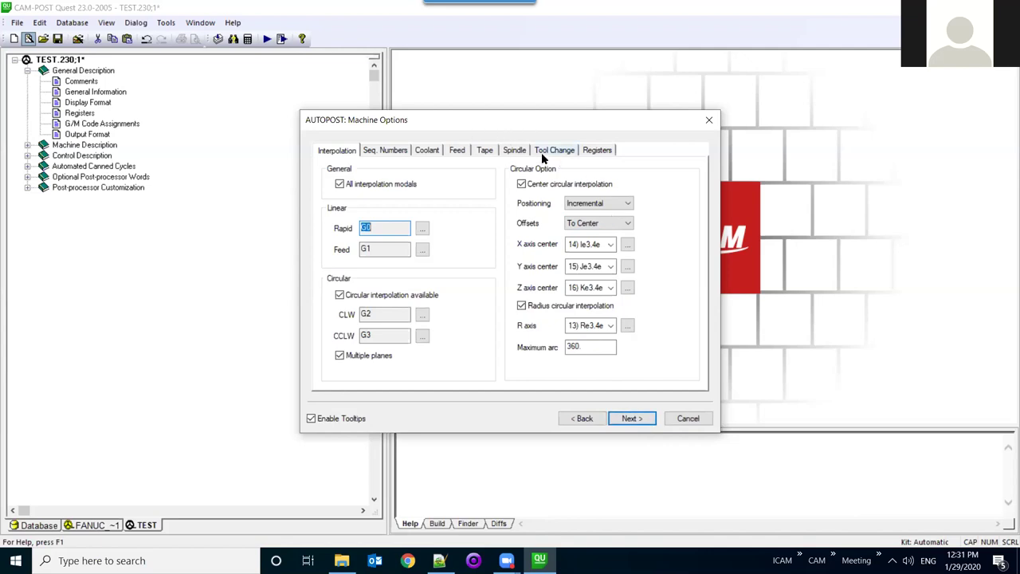
{"action": "left_click", "coordinate": [643, 423]}
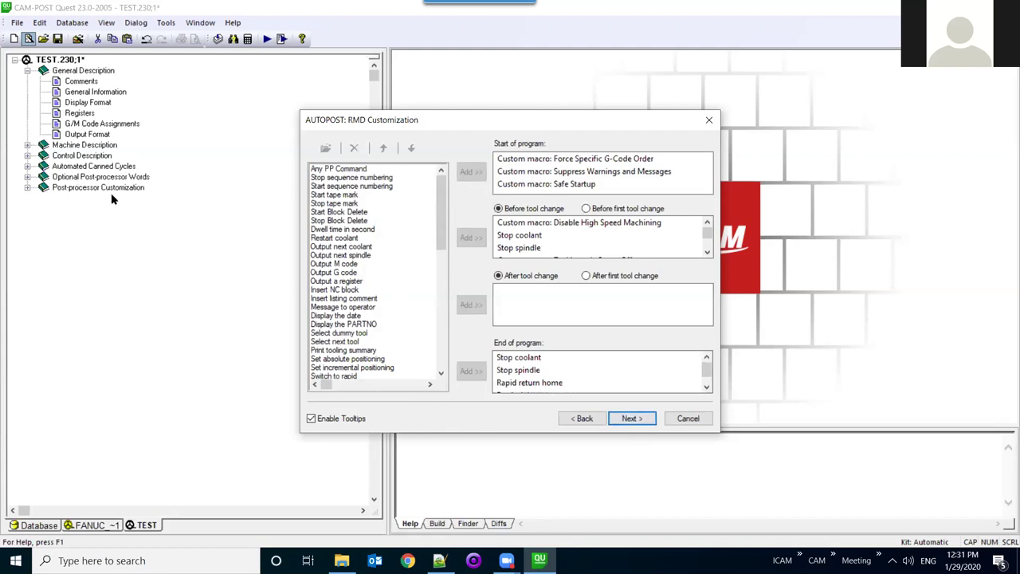
{"action": "left_click", "coordinate": [620, 421]}
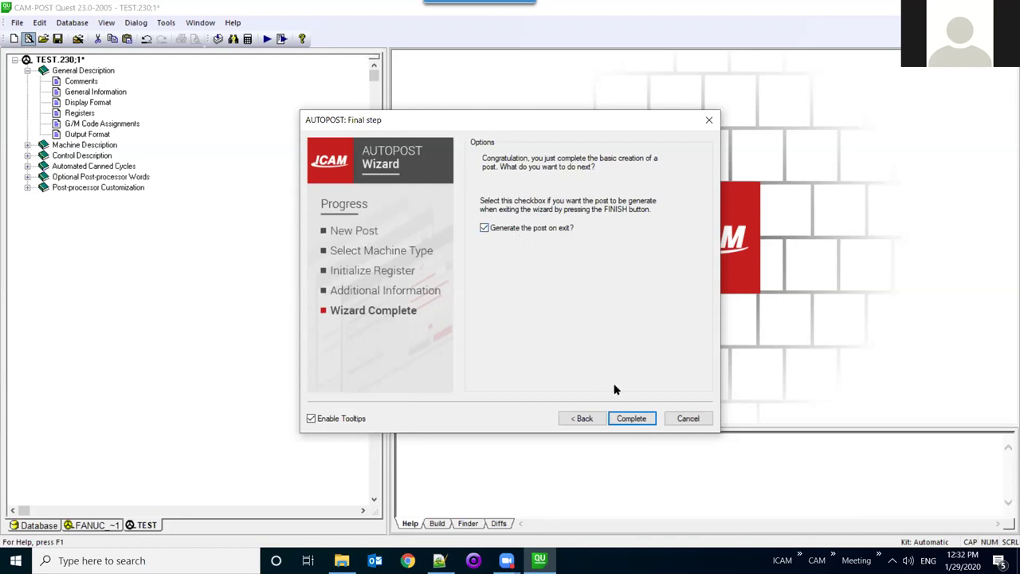
- Complete the wizard with post generation on exit, and expand the new post's Machine Description and Control Description sections
{"action": "left_click", "coordinate": [632, 421]}
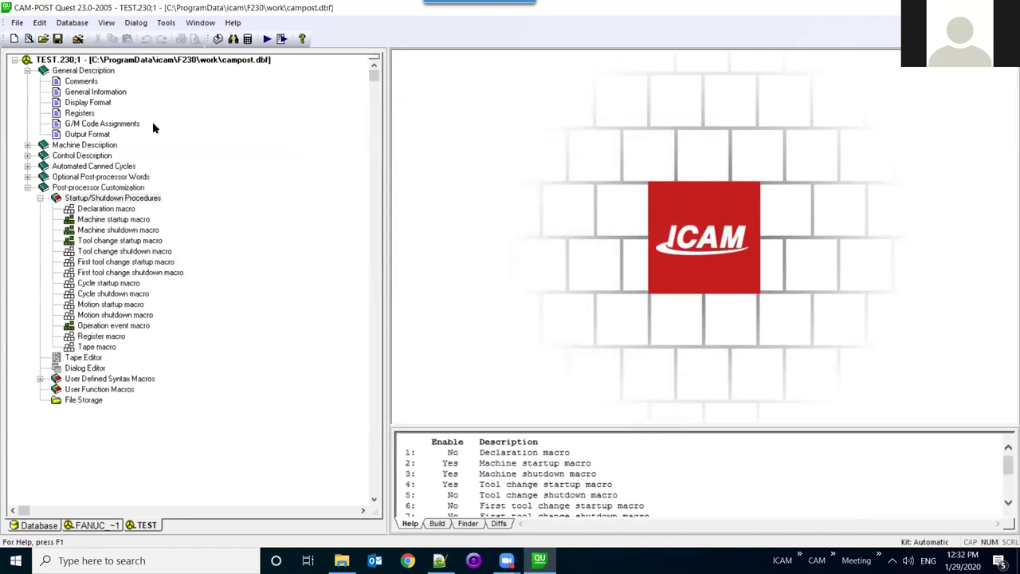
{"action": "left_click", "coordinate": [28, 145]}
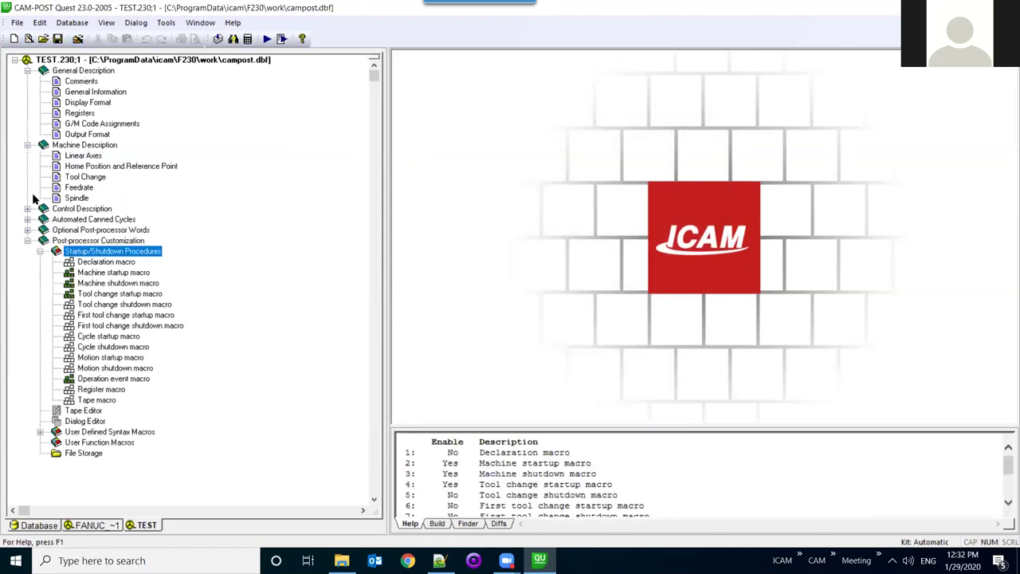
{"action": "left_click", "coordinate": [28, 209]}
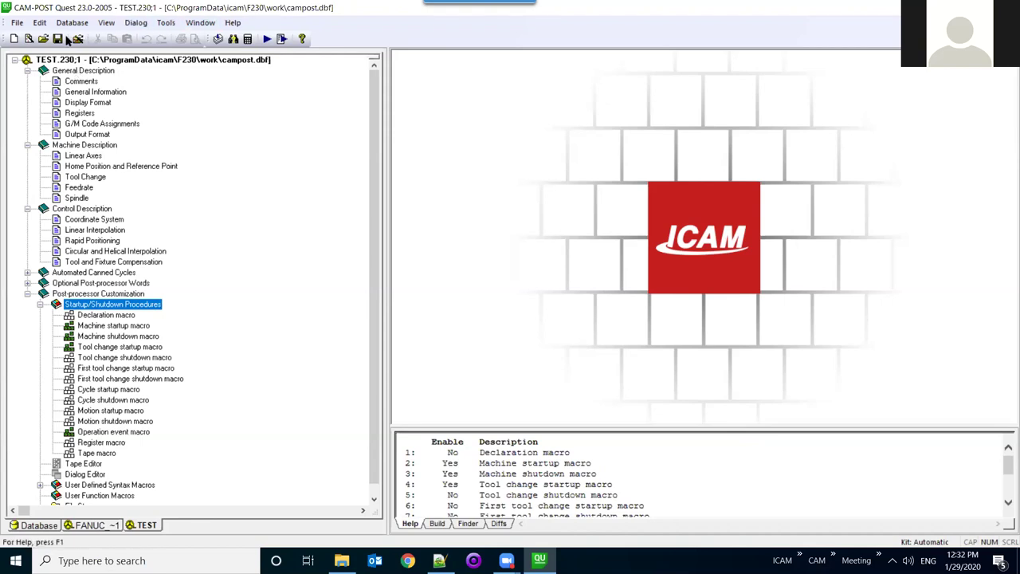
- Create a new post-processor from scratch with the Mill machine type and the vmc3.mil 3-axis machine configuration
{"action": "left_click", "coordinate": [15, 38]}
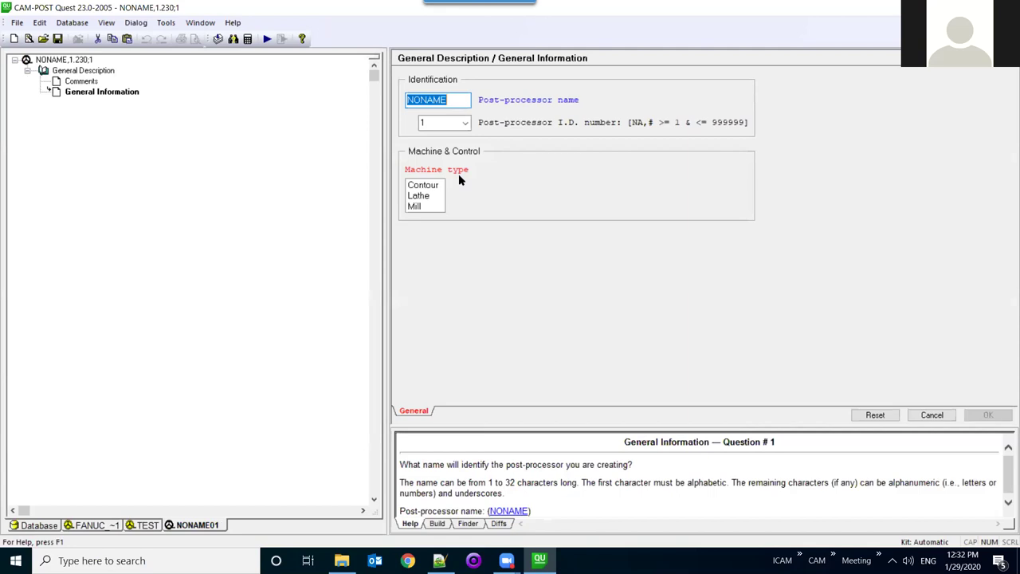
{"action": "left_click", "coordinate": [429, 206]}
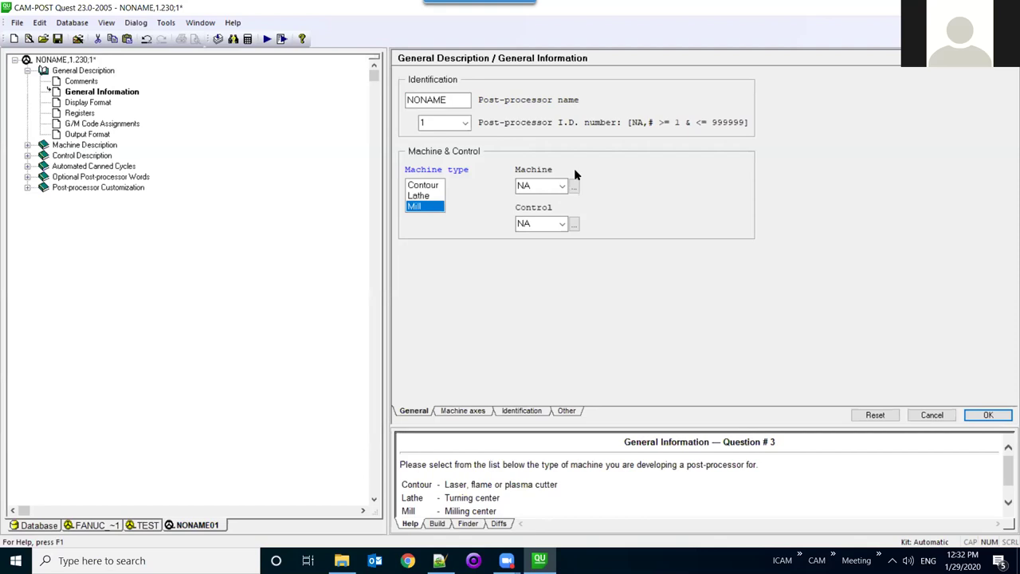
{"action": "left_click", "coordinate": [573, 187]}
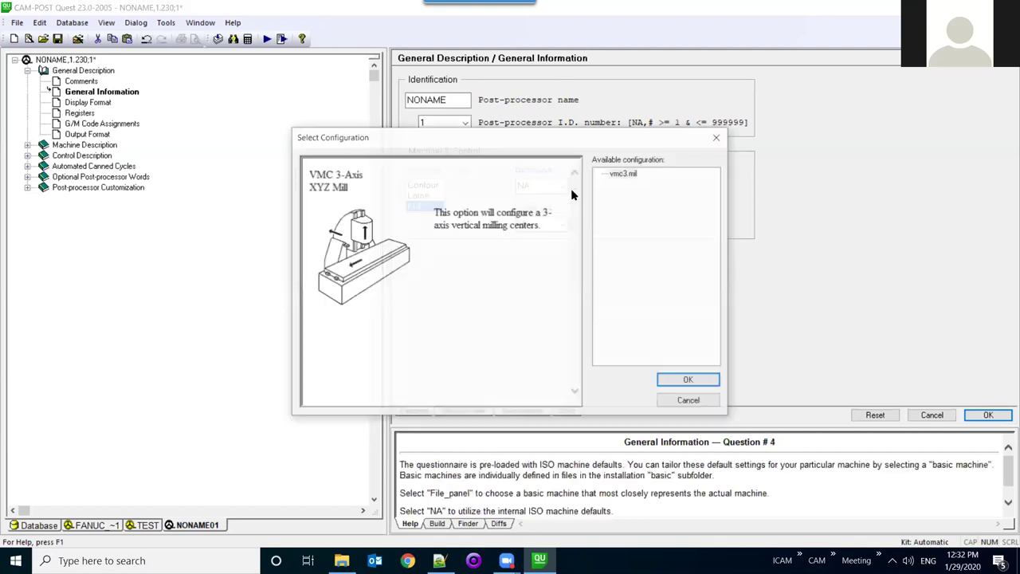
{"action": "left_click", "coordinate": [623, 173]}
{"action": "left_click", "coordinate": [690, 381]}
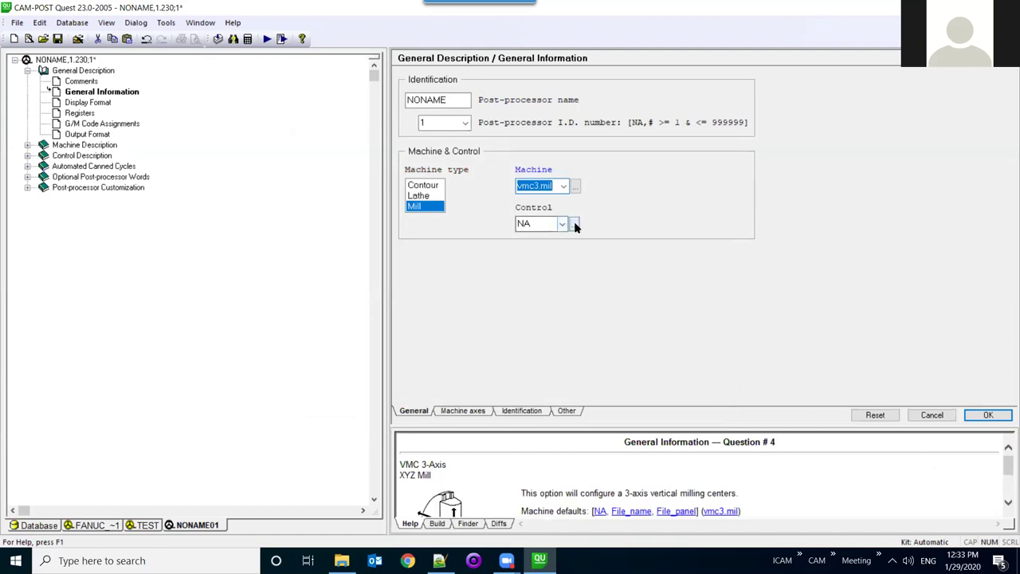
- Set the control to Siemens Sinumerik 840D M and generate the post as NONAME,1 in the campost.dbf database
{"action": "left_click", "coordinate": [574, 224]}
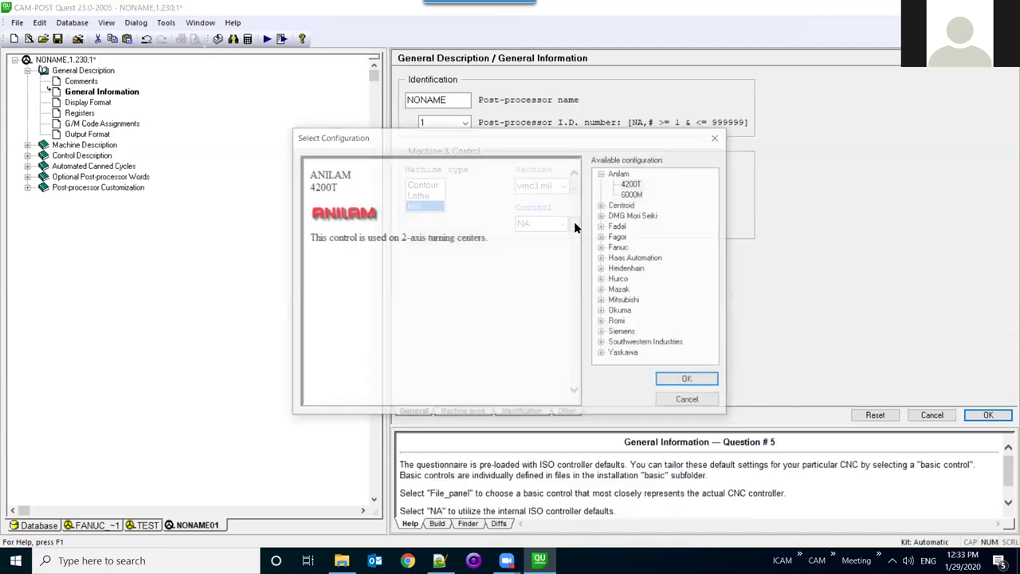
{"action": "left_click", "coordinate": [603, 332]}
{"action": "left_click", "coordinate": [635, 322]}
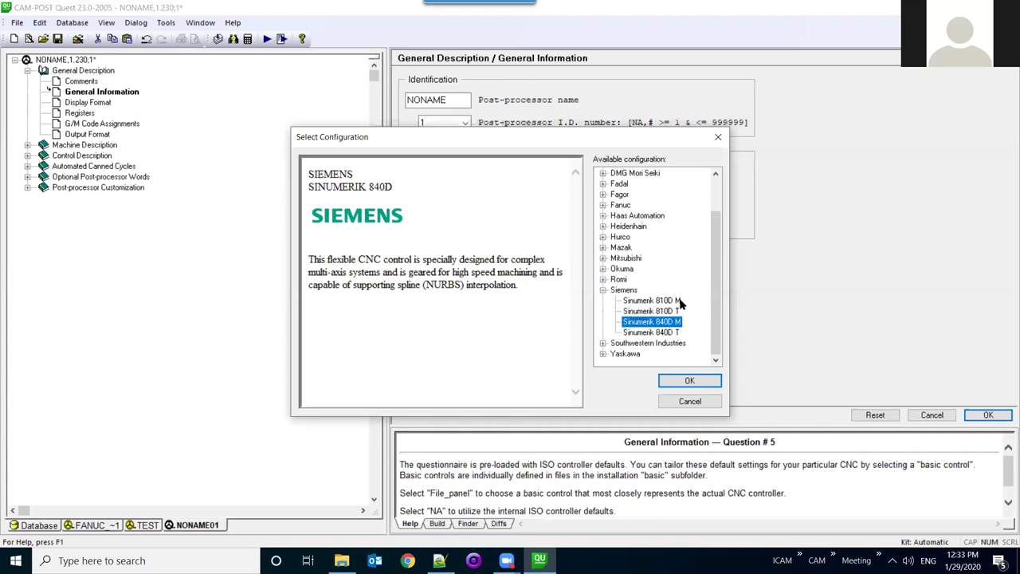
{"action": "left_click", "coordinate": [692, 382]}
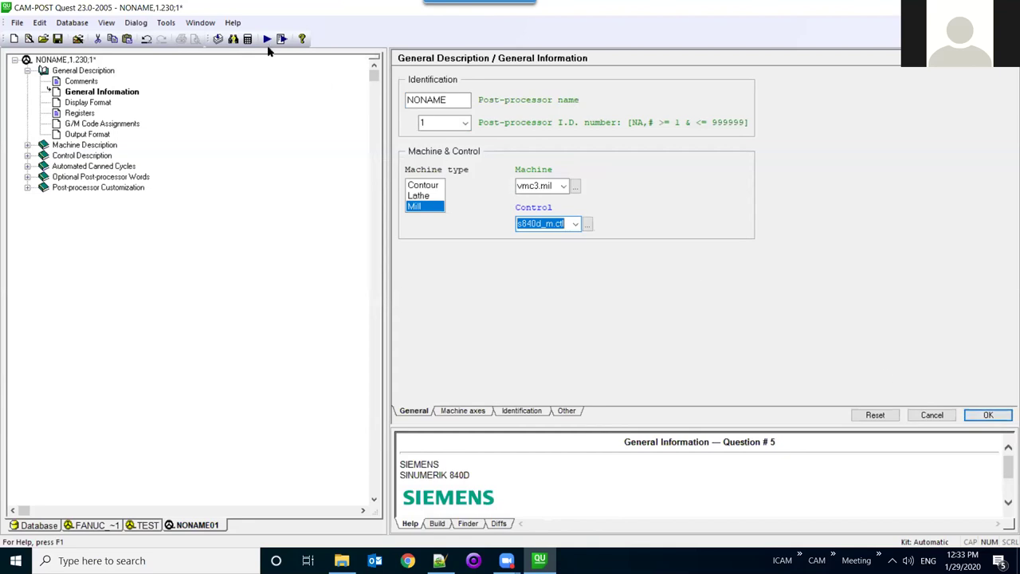
{"action": "left_click", "coordinate": [220, 39]}
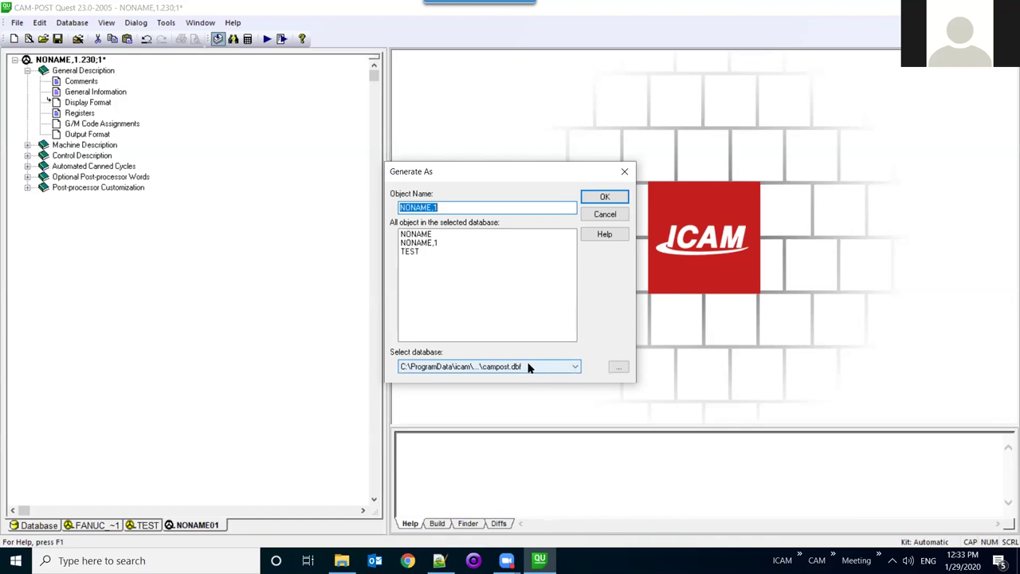
{"action": "left_click", "coordinate": [609, 200]}
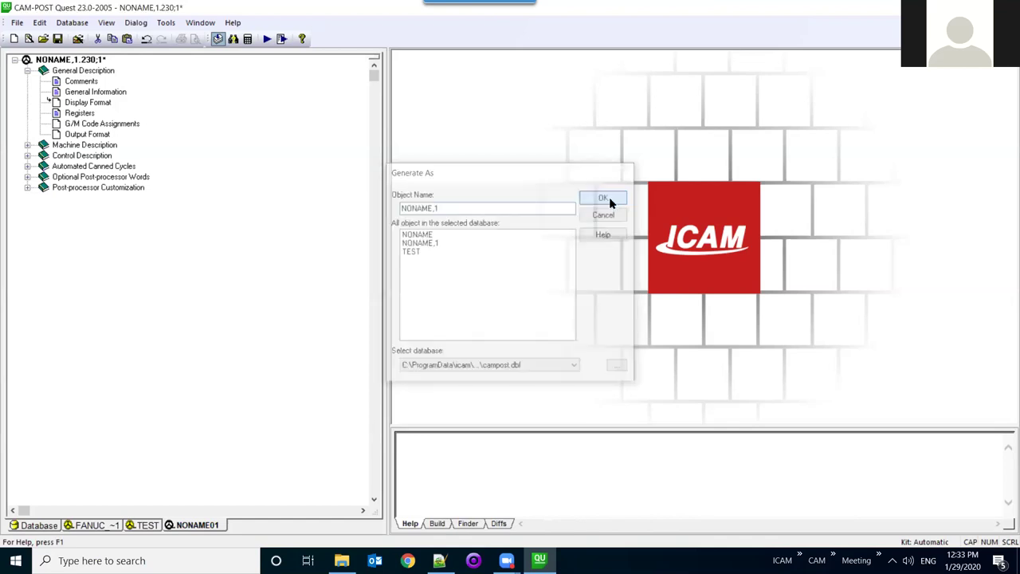
{"action": "left_click", "coordinate": [73, 22]}
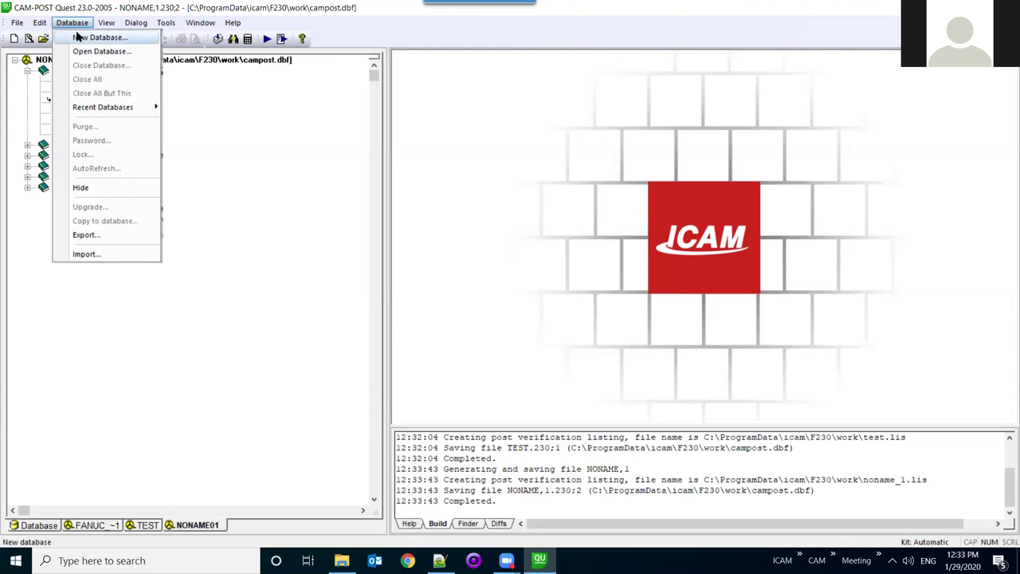
{"action": "left_click", "coordinate": [77, 36]}
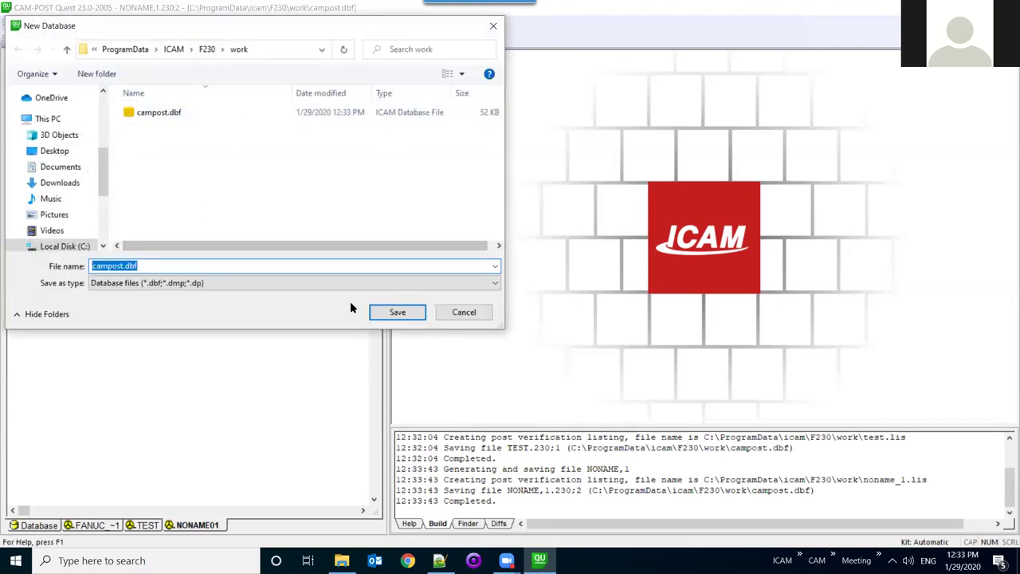
{"action": "left_click", "coordinate": [468, 316]}
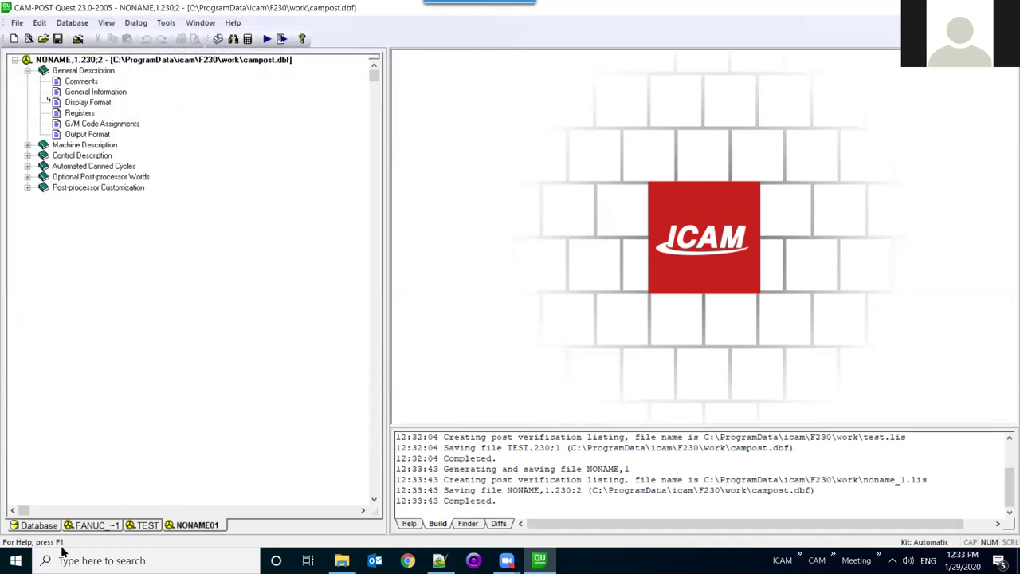
- Glance at the database list, and close the open TEST and NONAME,1 posts
{"action": "left_click", "coordinate": [45, 528]}
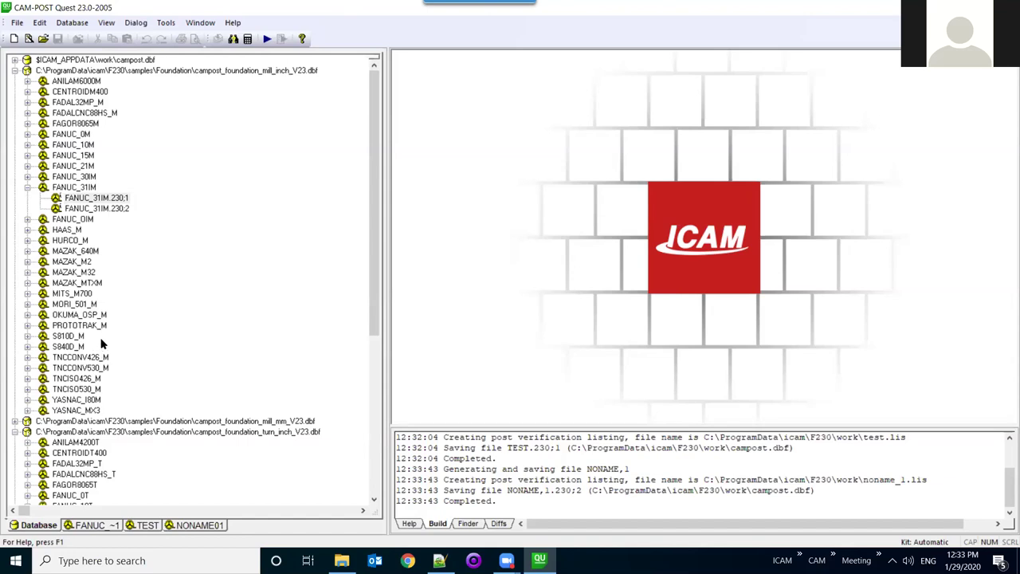
{"action": "left_click", "coordinate": [146, 525]}
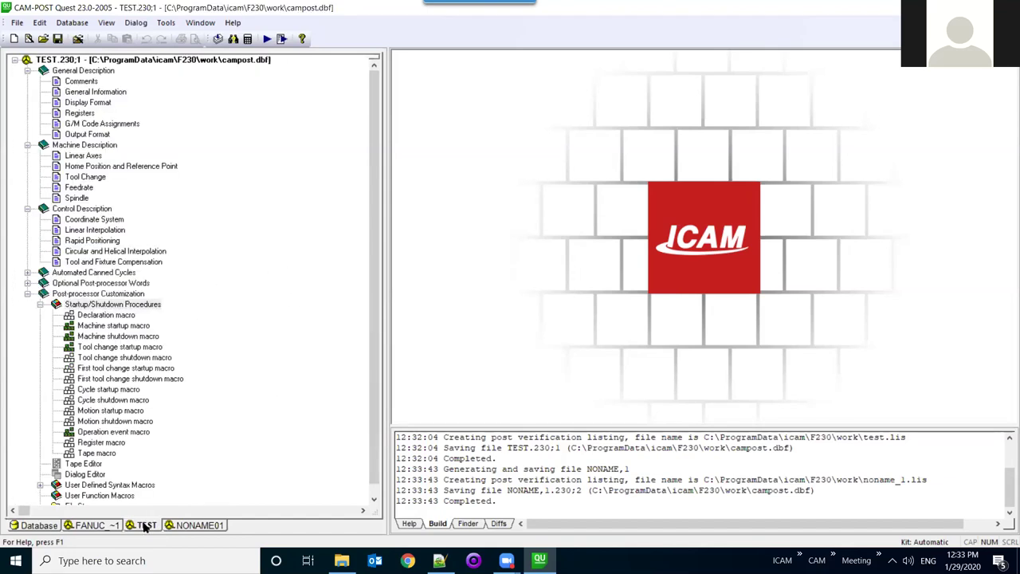
{"action": "right_click", "coordinate": [255, 68]}
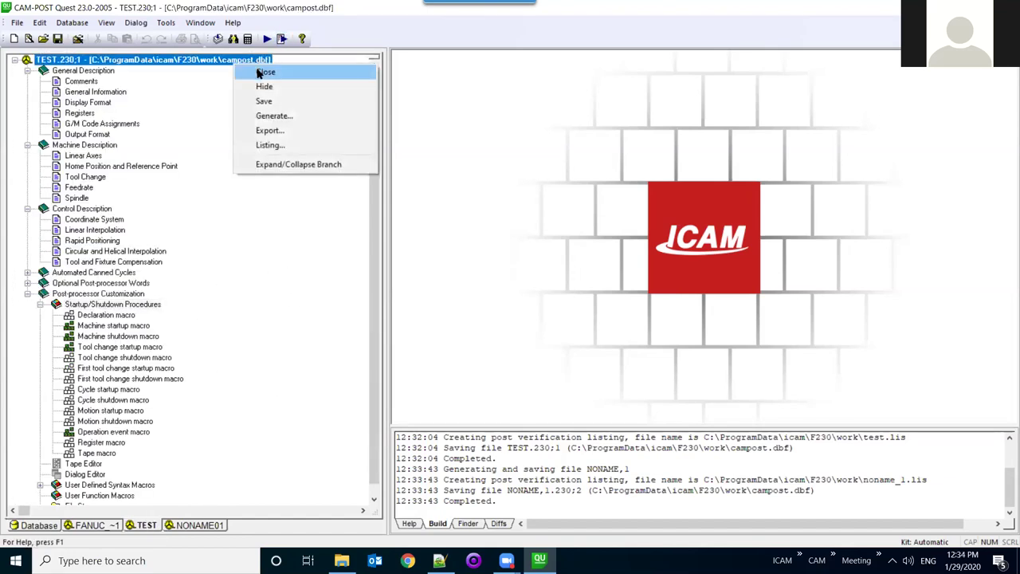
{"action": "left_click", "coordinate": [263, 71]}
{"action": "right_click", "coordinate": [184, 62]}
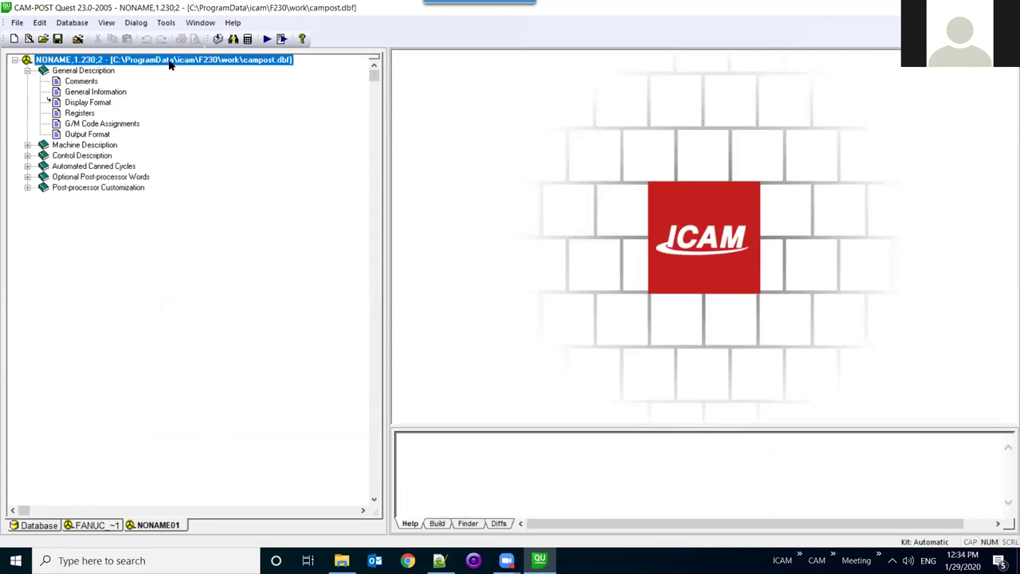
{"action": "left_click", "coordinate": [196, 70]}
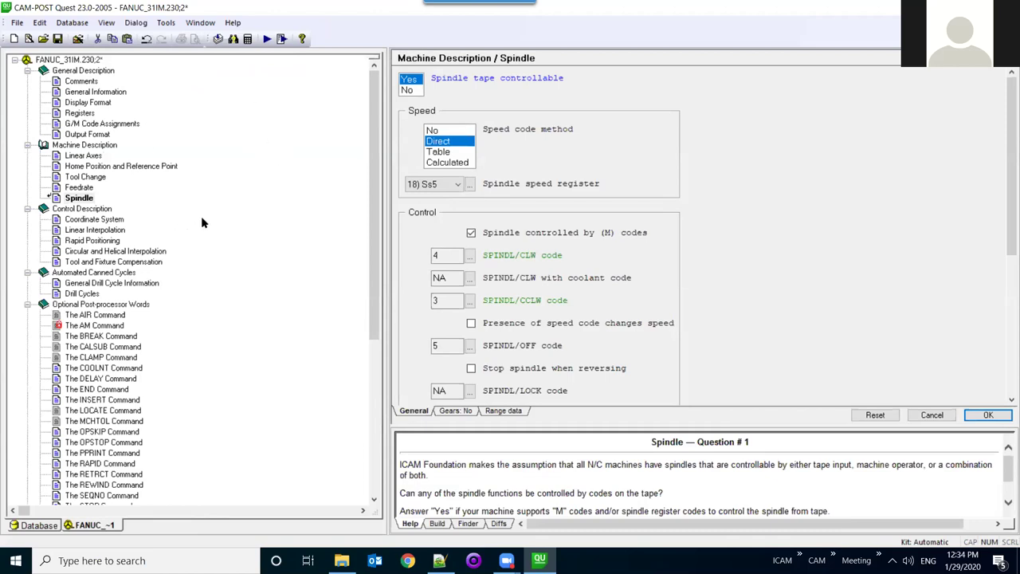
- Launch a GENER run for the FANUC_31IM post and locate the 3_Axis_milling_inch.aptsource file on the desktop
{"action": "left_click", "coordinate": [271, 42]}
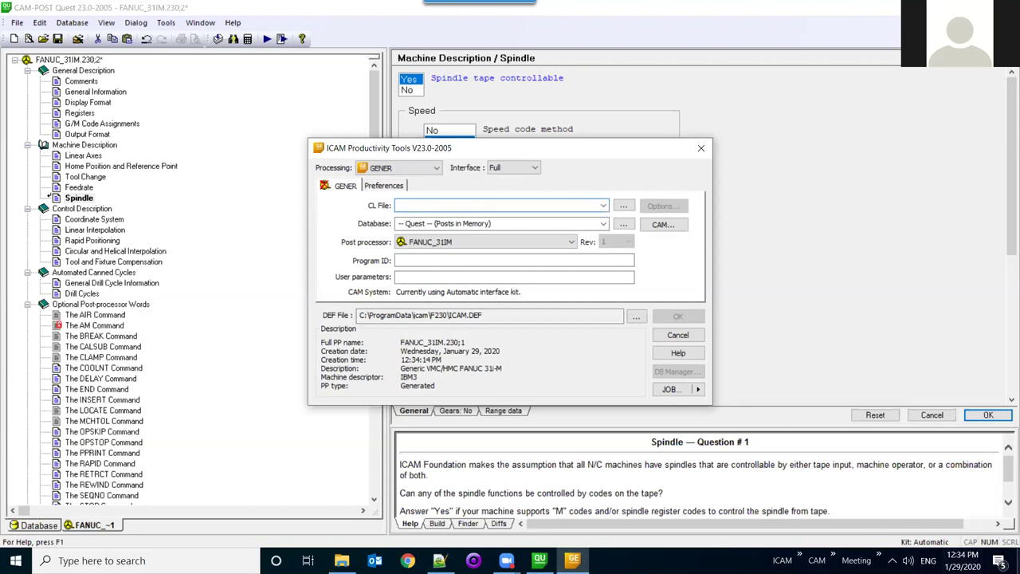
{"action": "left_click", "coordinate": [1018, 560]}
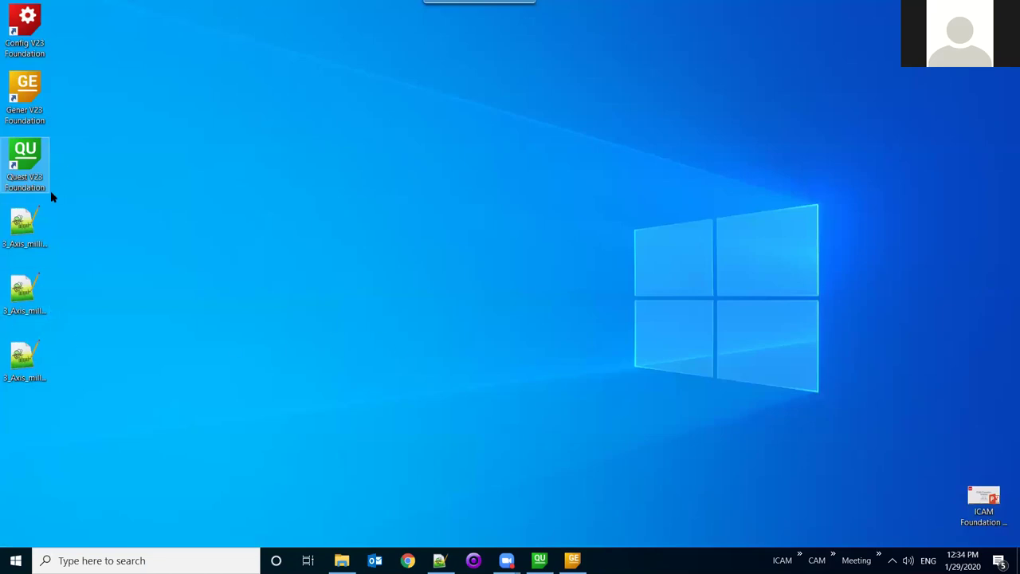
{"action": "left_click", "coordinate": [33, 256]}
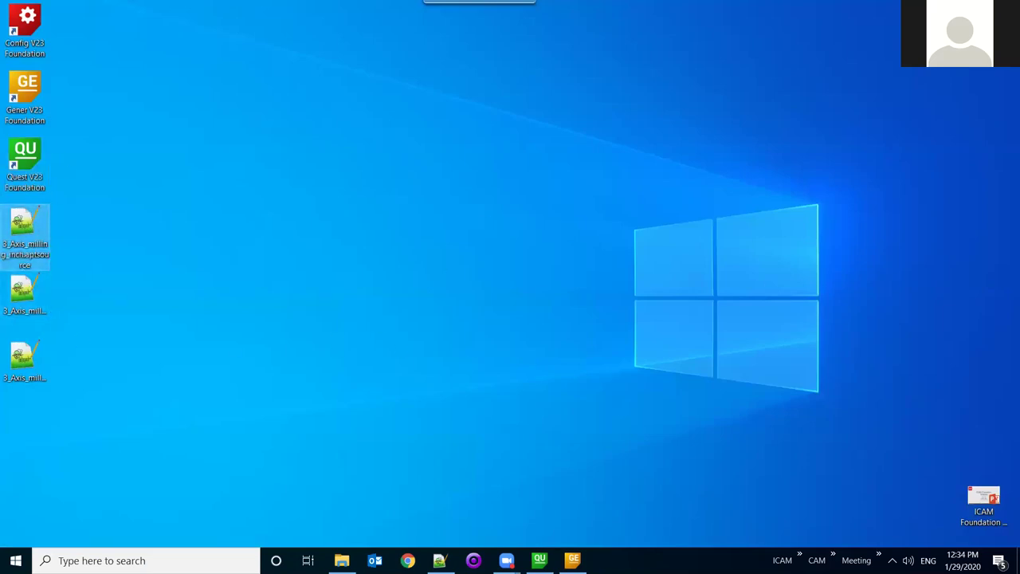
{"action": "key", "text": "Delete"}
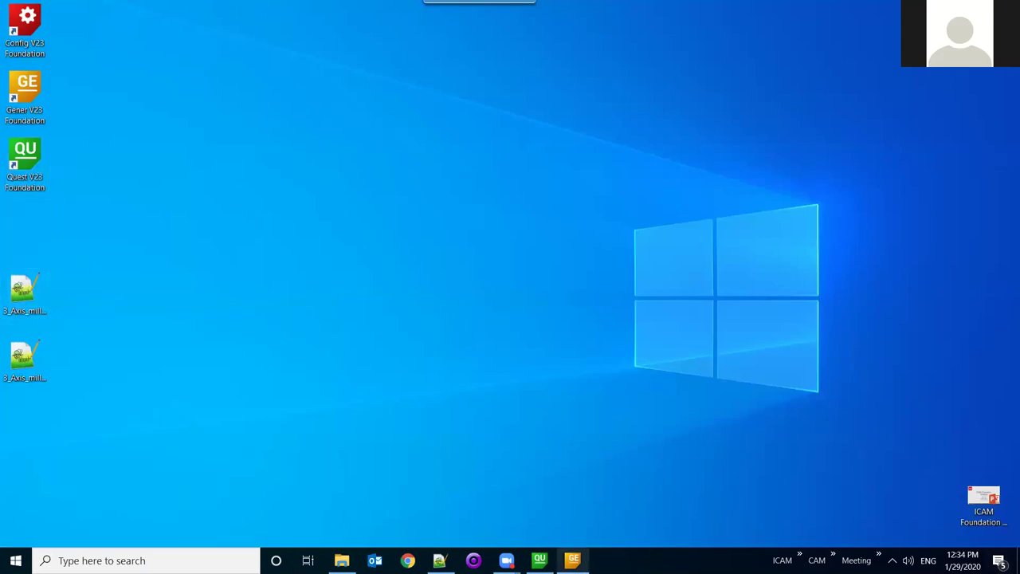
{"action": "left_click", "coordinate": [573, 561]}
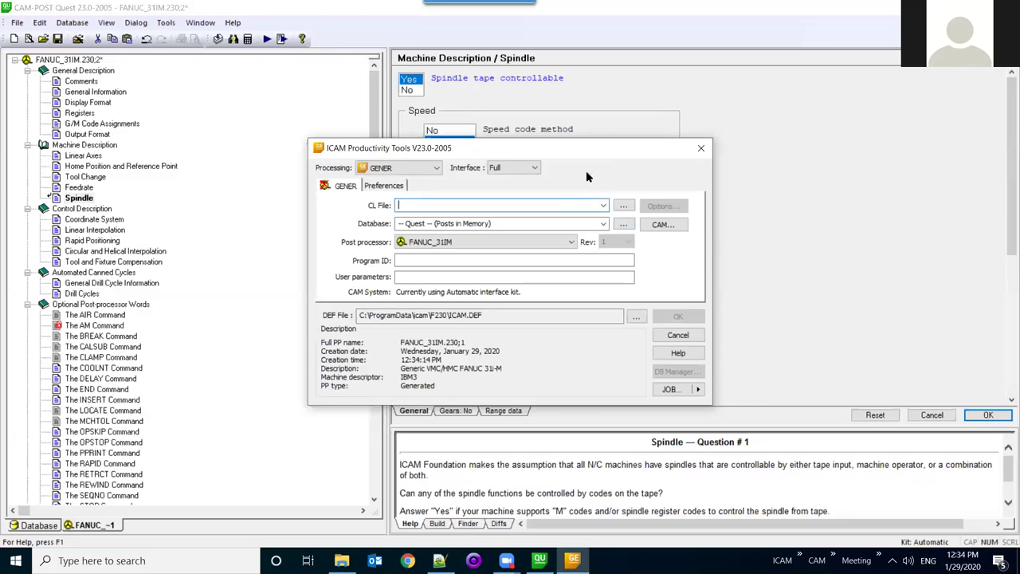
{"action": "left_click_drag", "start_coordinate": [570, 147], "coordinate": [533, 132]}
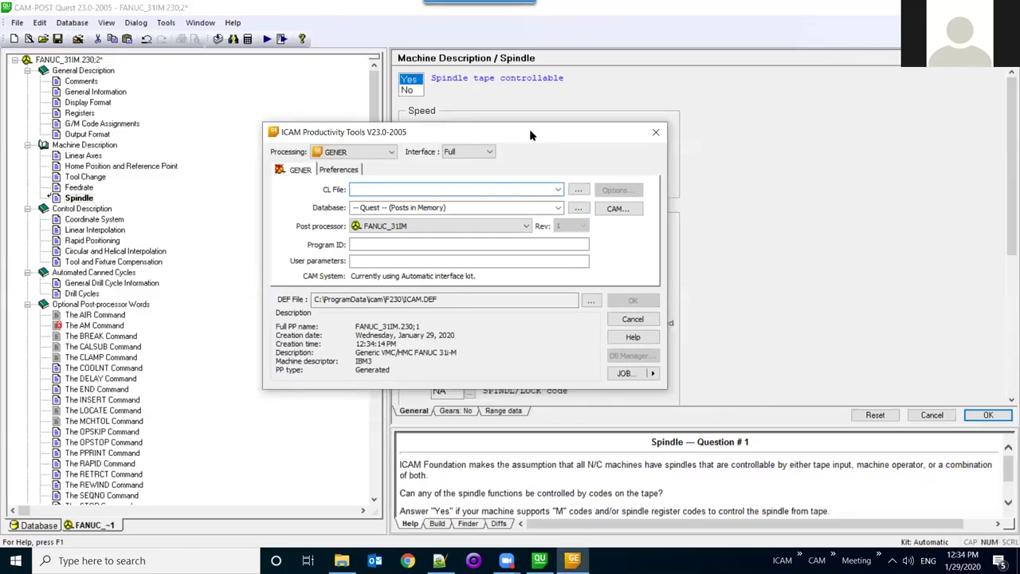
- Load 3_Axis_milling_inch.aptsource from the desktop as the CL file of the GENER run, and check the recent CL file list
{"action": "left_click", "coordinate": [577, 190]}
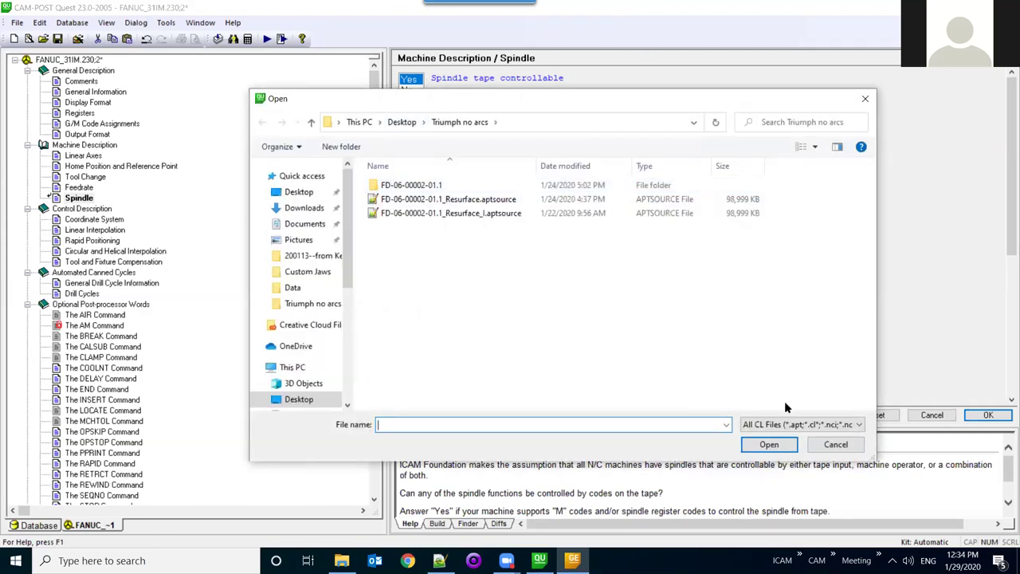
{"action": "left_click", "coordinate": [829, 444]}
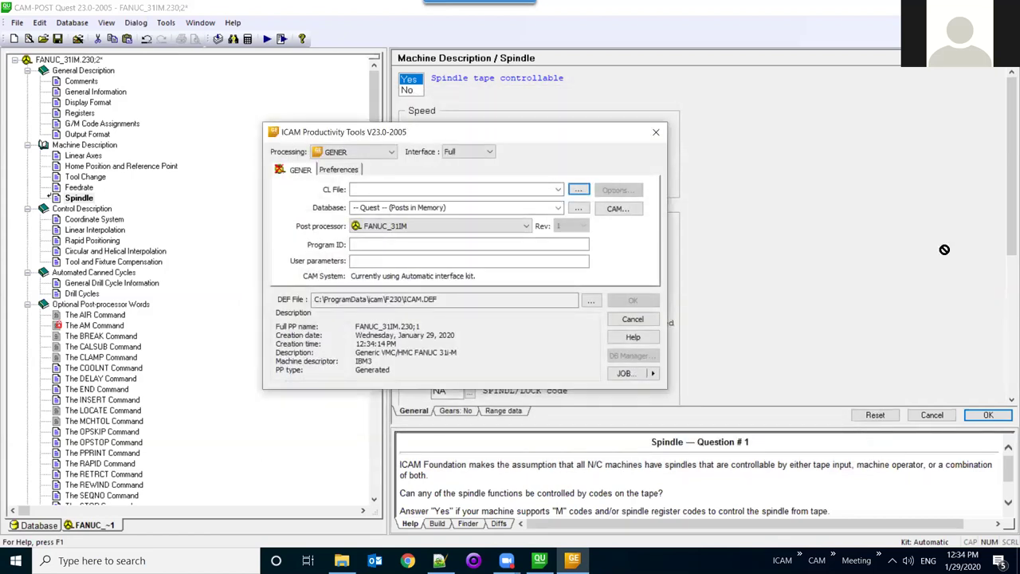
{"action": "left_click", "coordinate": [519, 194]}
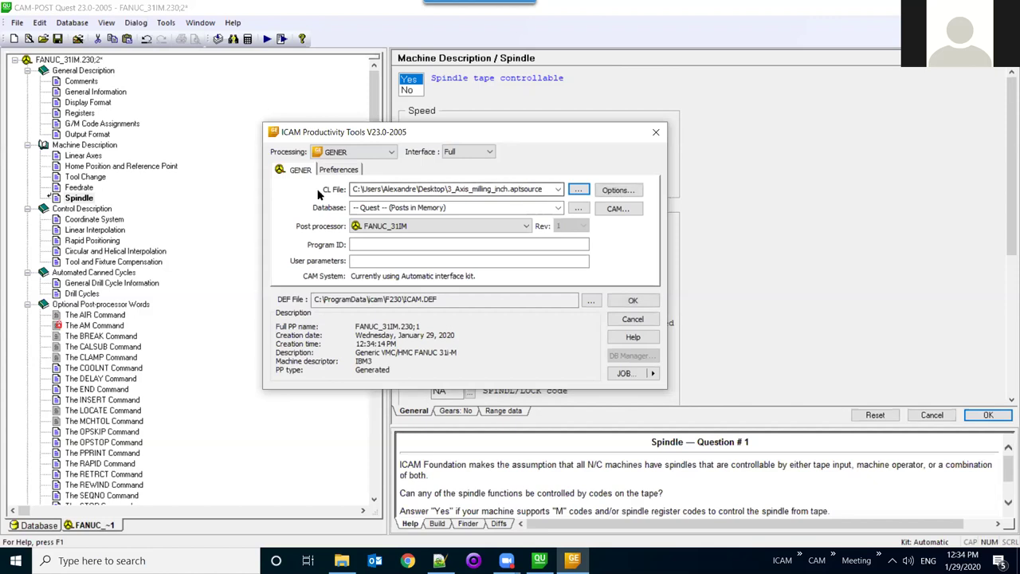
{"action": "left_click", "coordinate": [559, 190]}
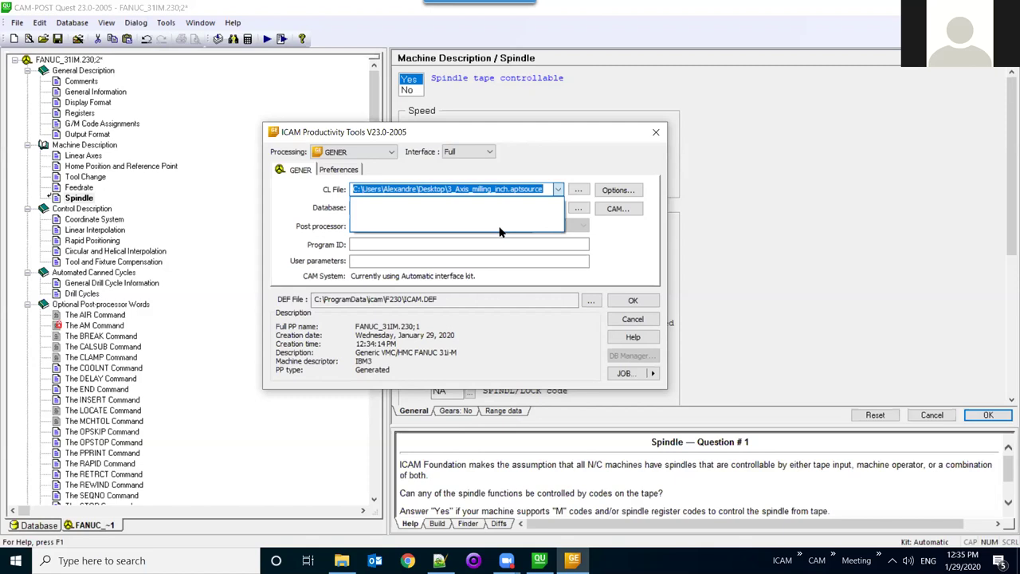
{"action": "left_click", "coordinate": [539, 162]}
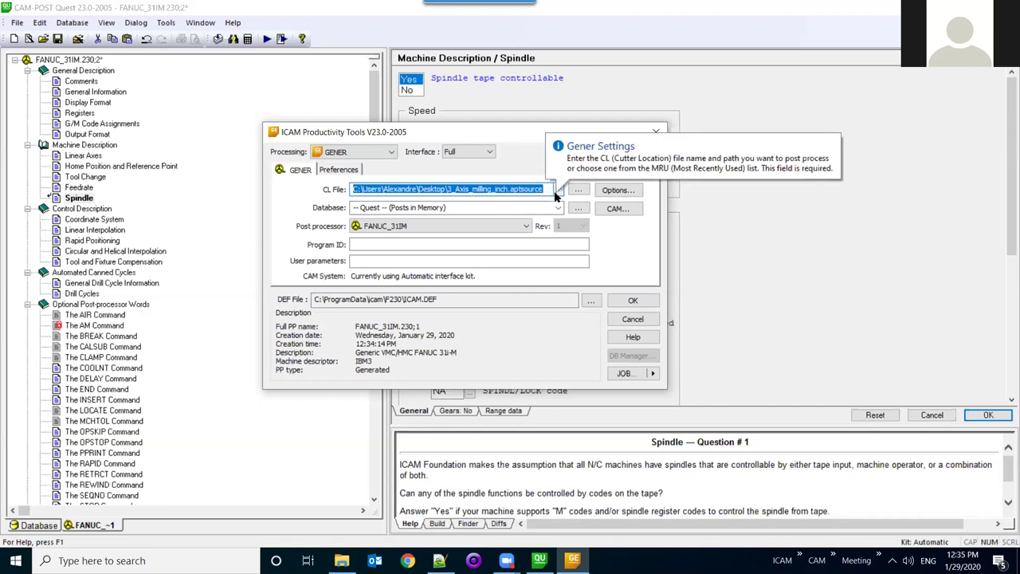
- Set the CAM interface kit to CATIA and update the definition file with this selection
{"action": "left_click", "coordinate": [619, 209]}
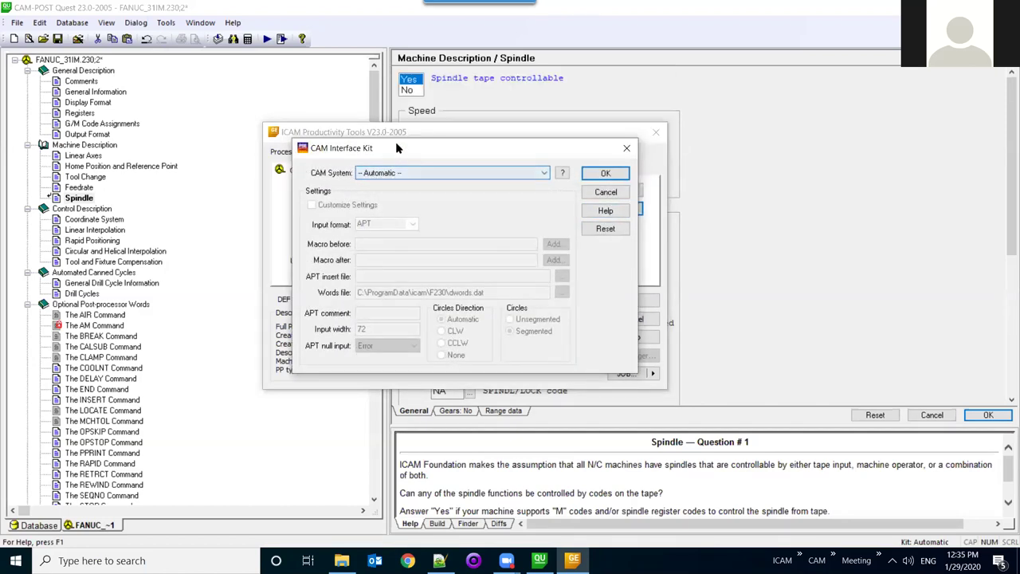
{"action": "left_click_drag", "start_coordinate": [399, 149], "coordinate": [449, 249]}
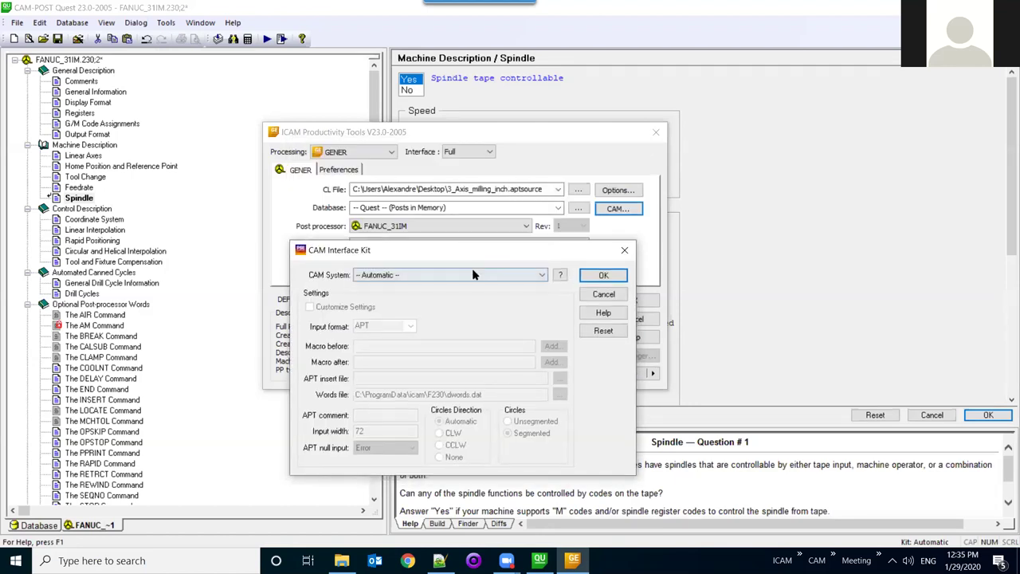
{"action": "left_click", "coordinate": [476, 275]}
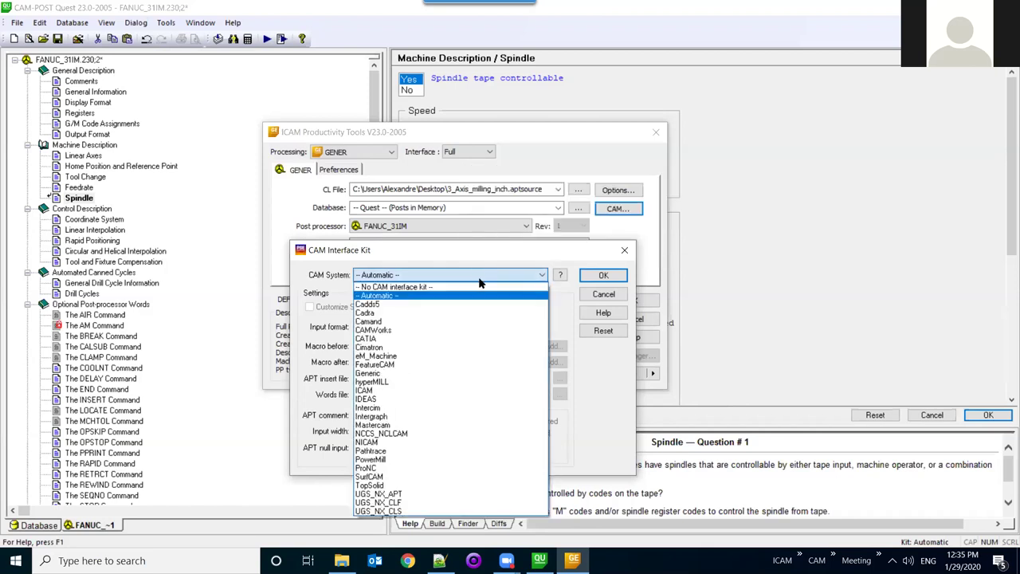
{"action": "left_click", "coordinate": [431, 338]}
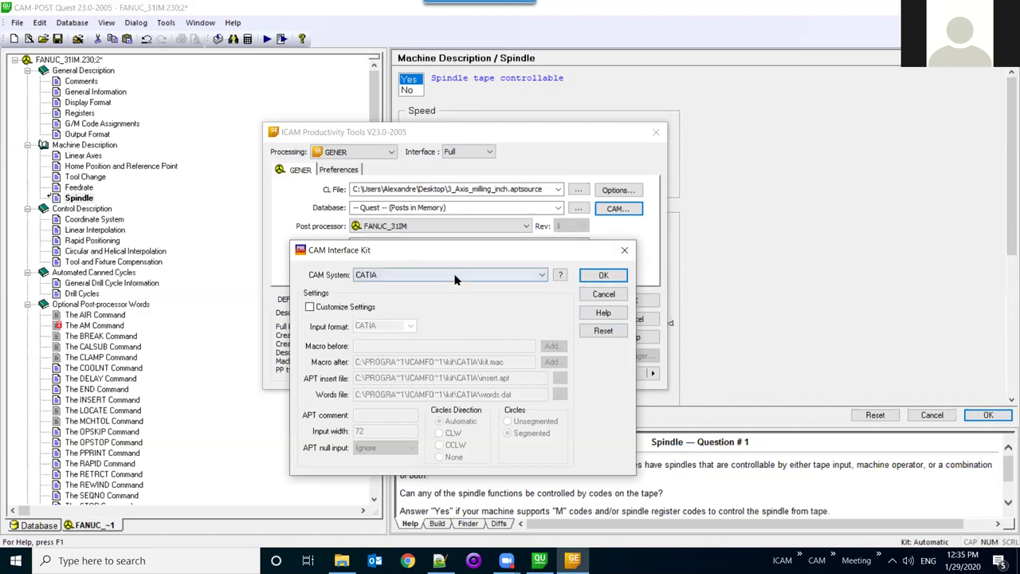
{"action": "left_click", "coordinate": [604, 276]}
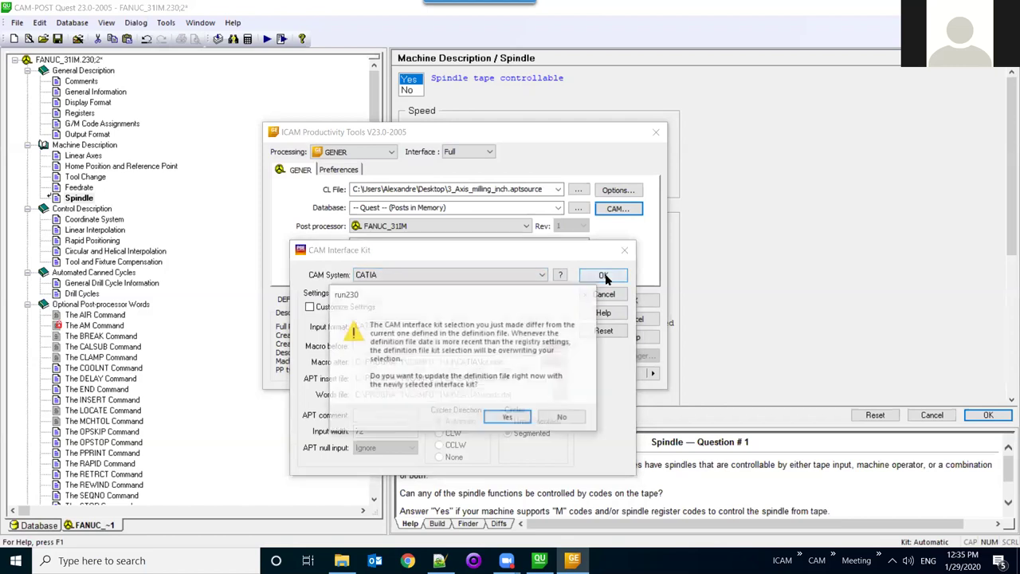
{"action": "left_click", "coordinate": [510, 420]}
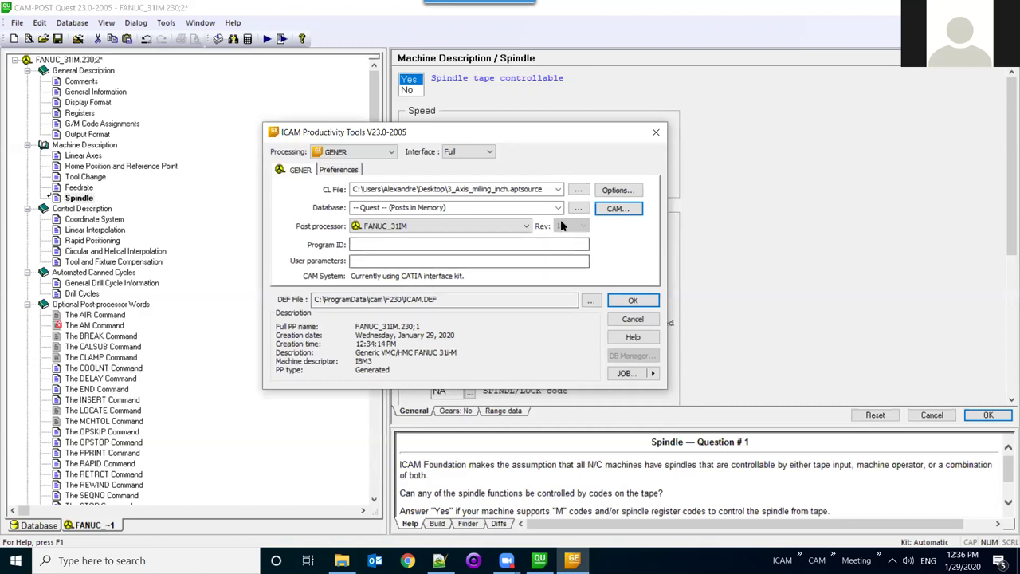
{"action": "mouse_move", "coordinate": [529, 227]}
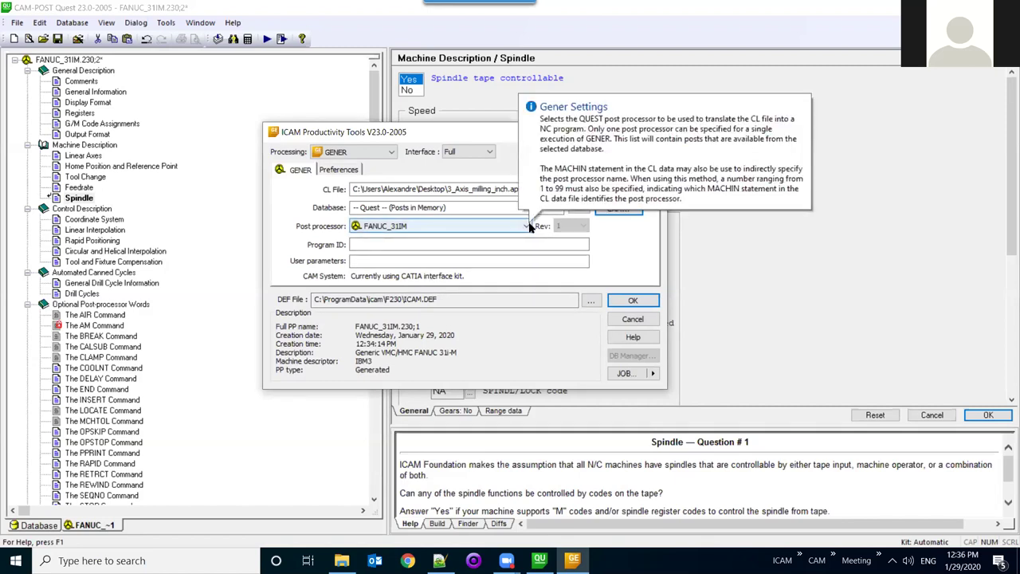
- Launch the GENER run for the FANUC_31IM post with the Full interface and maximize its window
{"action": "mouse_move", "coordinate": [563, 226]}
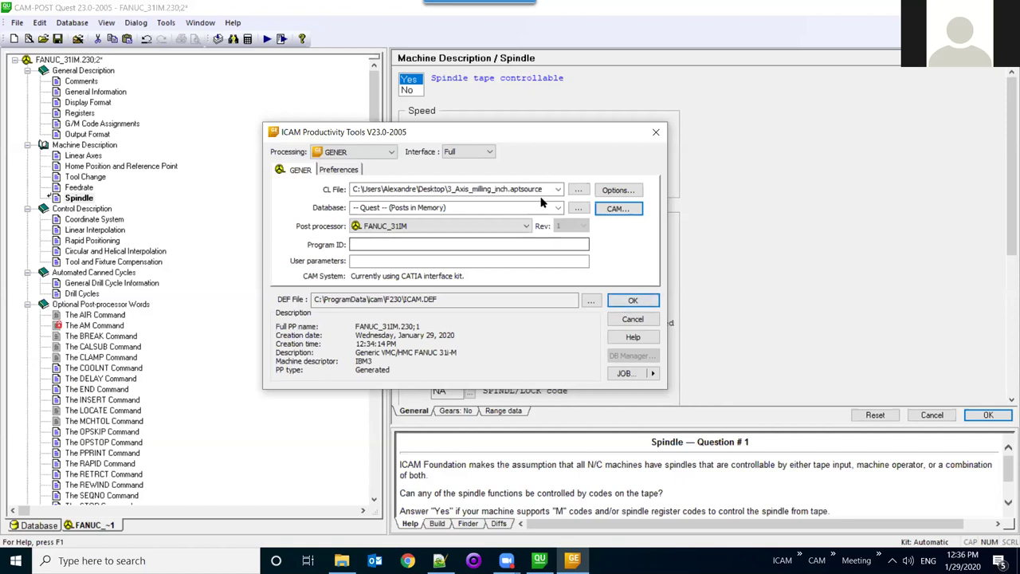
{"action": "mouse_move", "coordinate": [470, 157]}
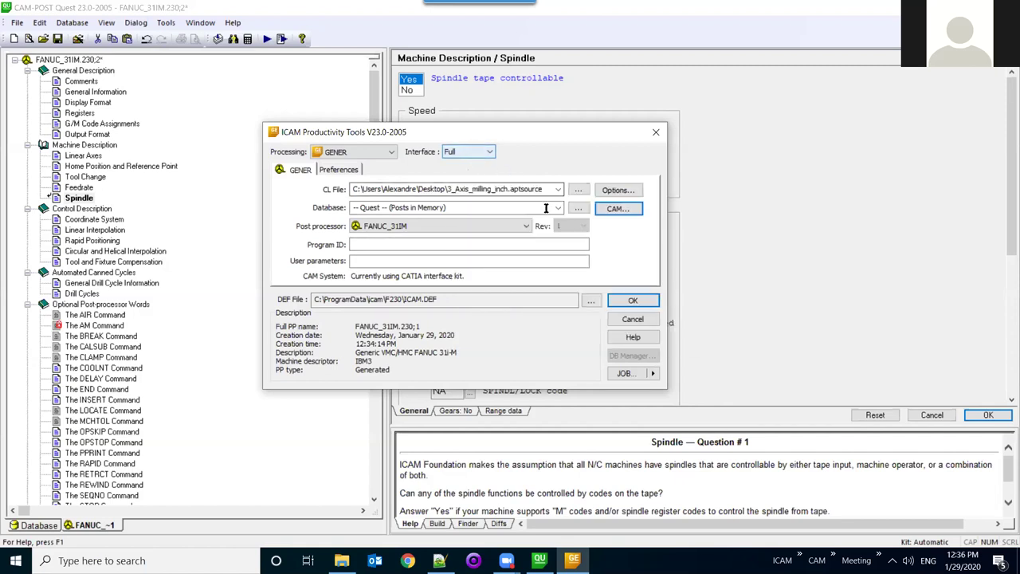
{"action": "left_click", "coordinate": [627, 301]}
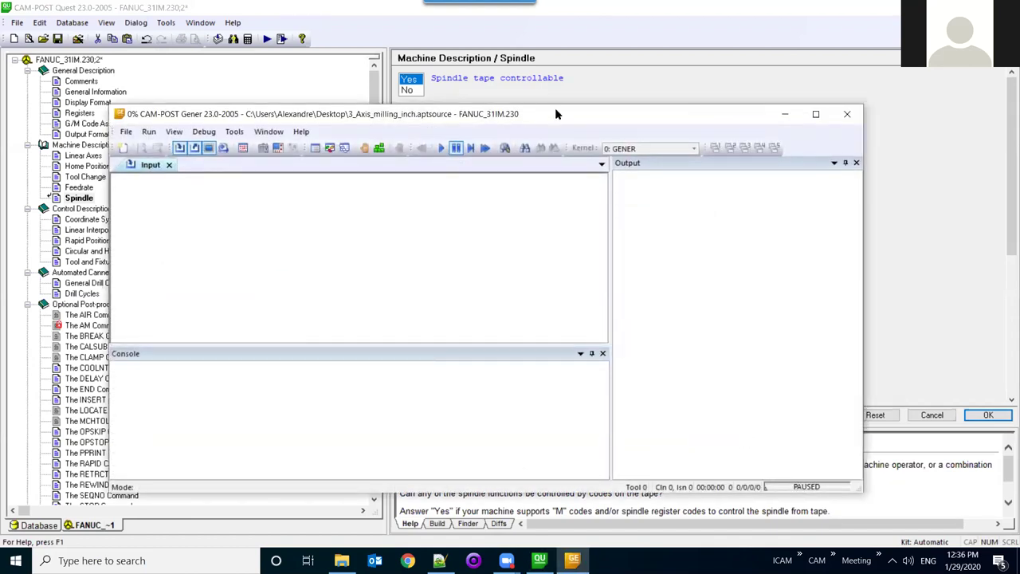
{"action": "double_click", "coordinate": [556, 114]}
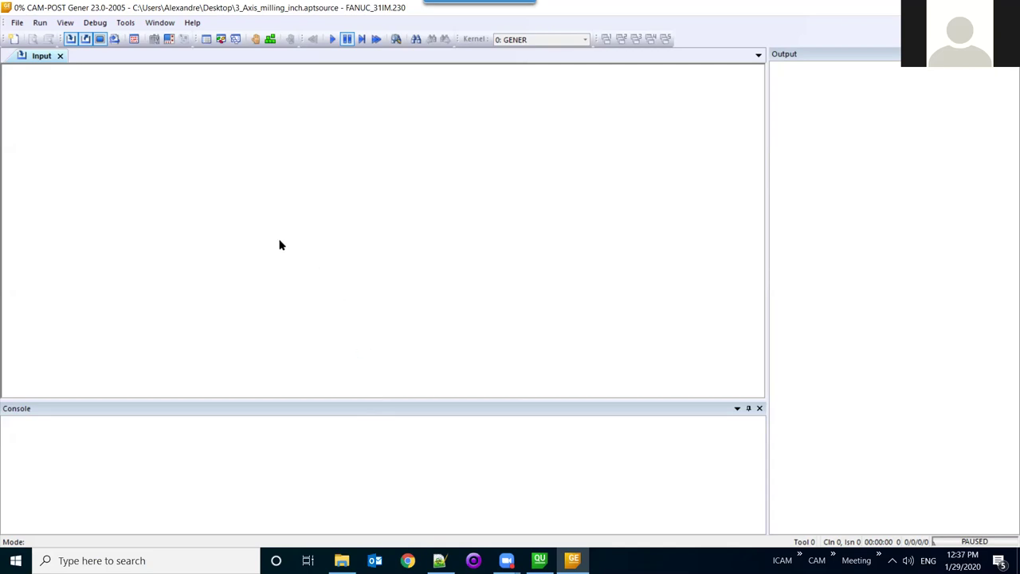
- Step through the first CL statements, SYNCTR and PARTNO, and process the rest of the file to completion
{"action": "key", "text": "F5"}
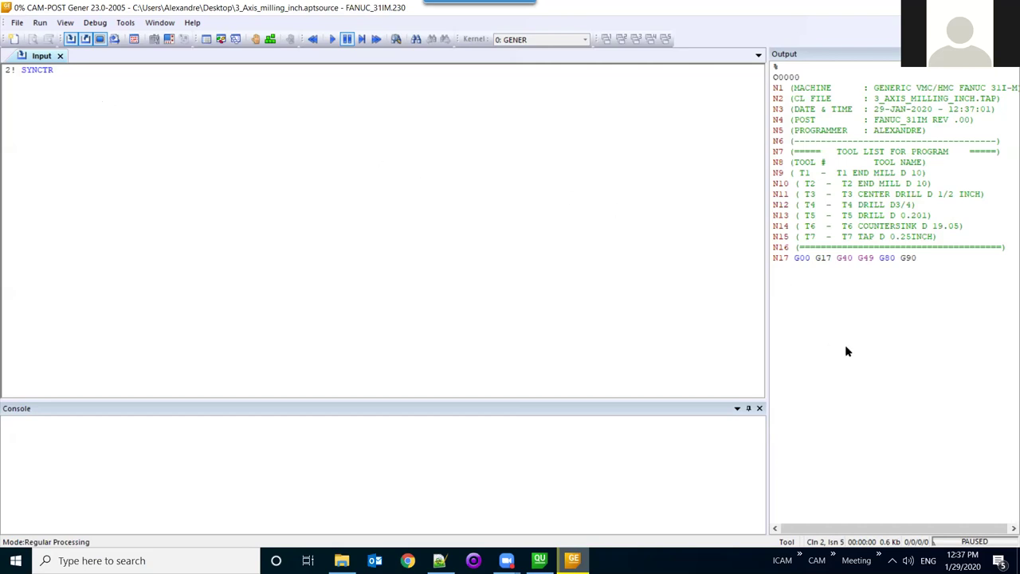
{"action": "key", "text": "F10"}
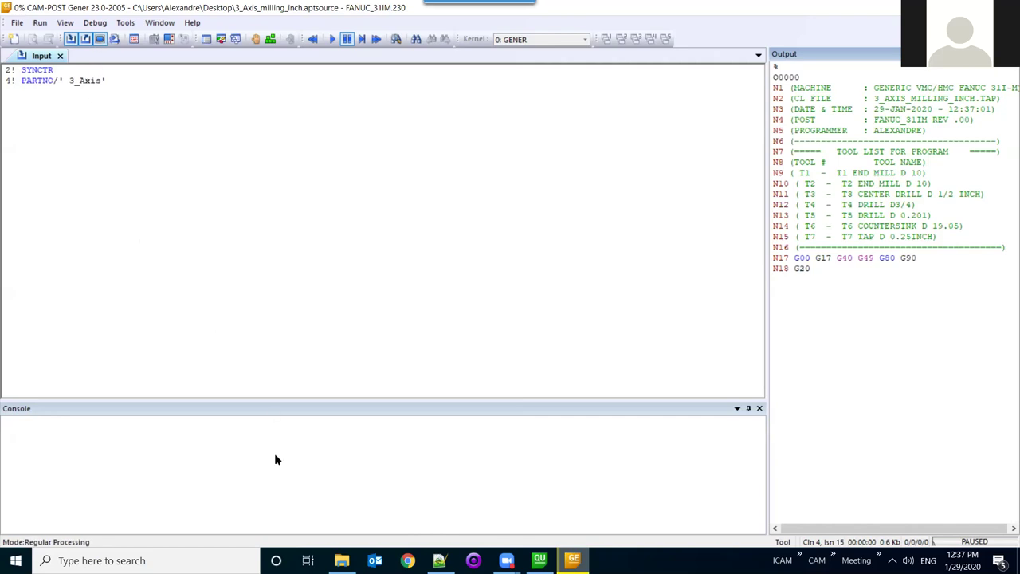
{"action": "key", "text": "F5"}
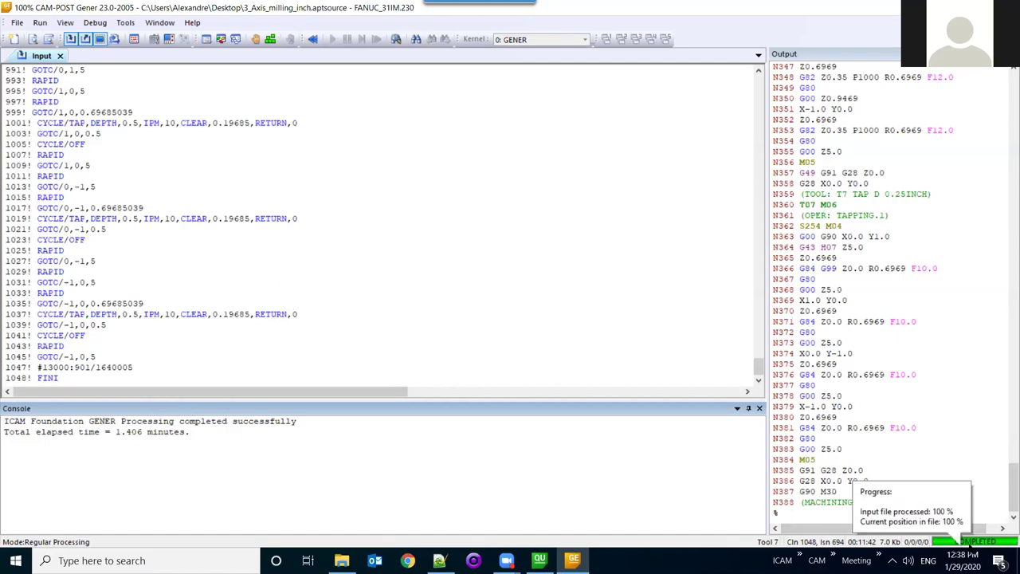
{"action": "mouse_move", "coordinate": [974, 526]}
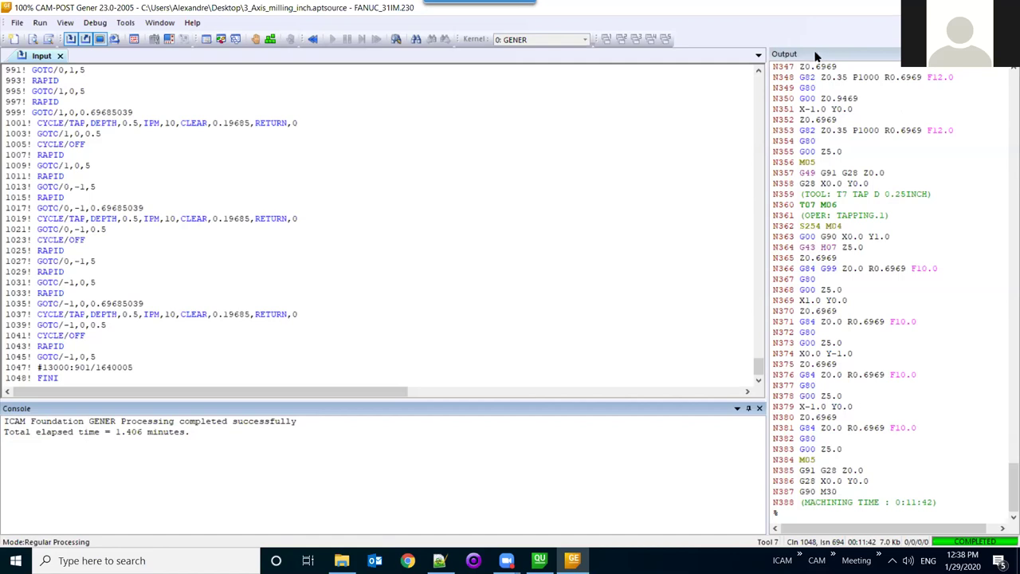
- Dock the Output pane to the left of the Input pane with a wider column, and save the arrangement as layout 2
{"action": "left_click_drag", "start_coordinate": [818, 56], "coordinate": [23, 292]}
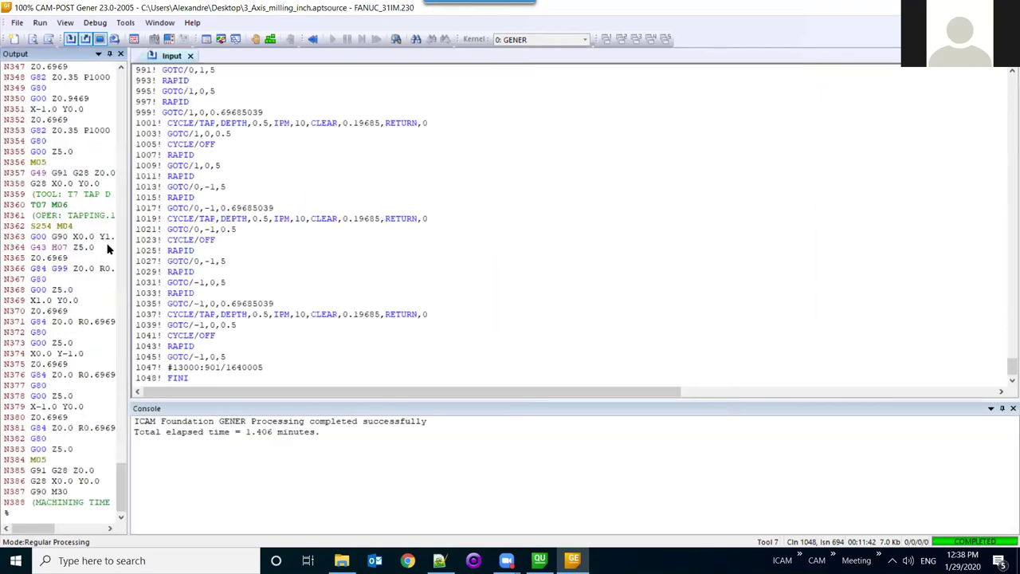
{"action": "left_click_drag", "start_coordinate": [131, 253], "coordinate": [333, 269]}
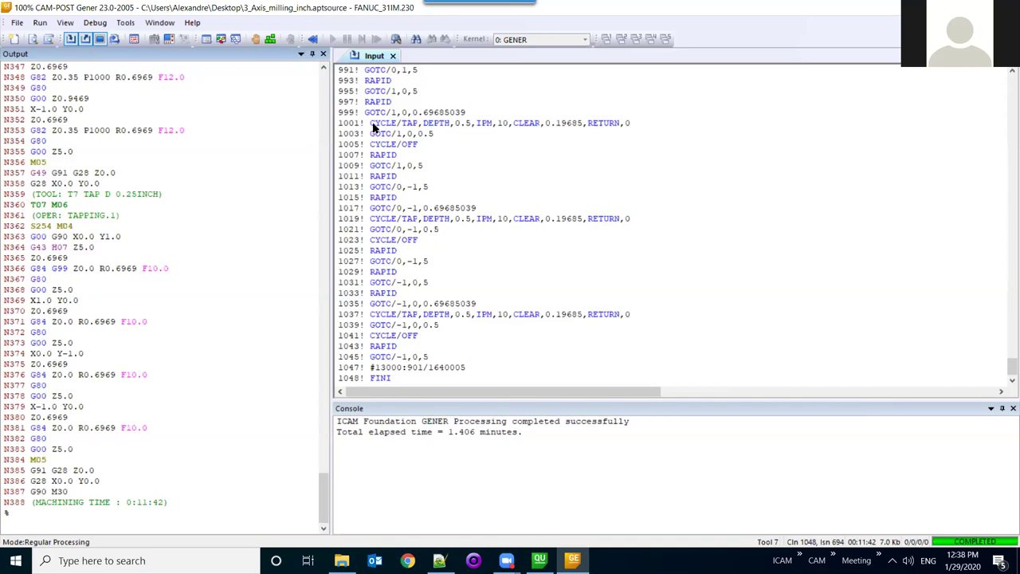
{"action": "left_click", "coordinate": [159, 22]}
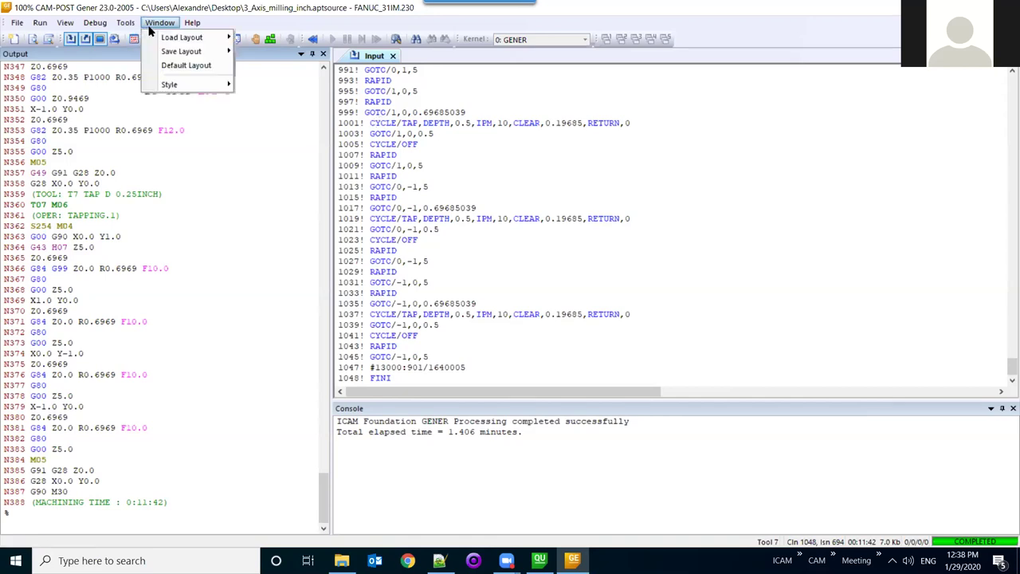
{"action": "mouse_move", "coordinate": [171, 53]}
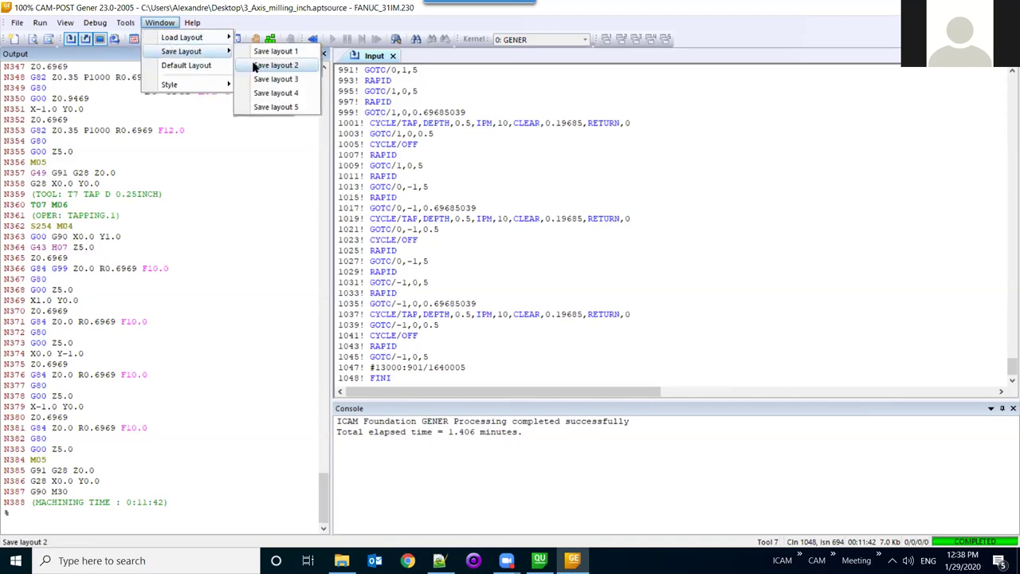
{"action": "left_click", "coordinate": [255, 65]}
- Restore the default window layout, and load saved layout 2 again
{"action": "left_click", "coordinate": [160, 22]}
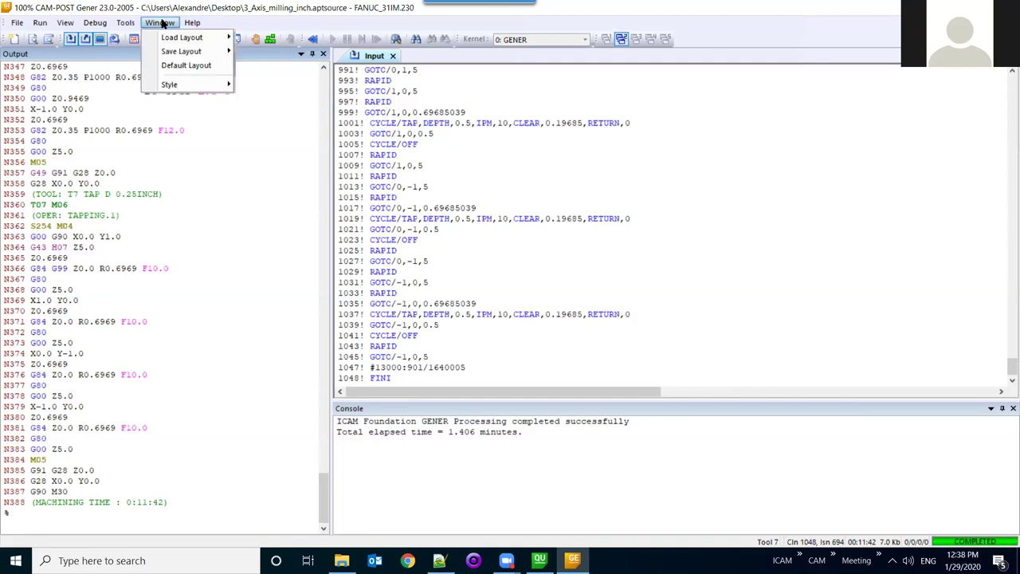
{"action": "left_click", "coordinate": [171, 64]}
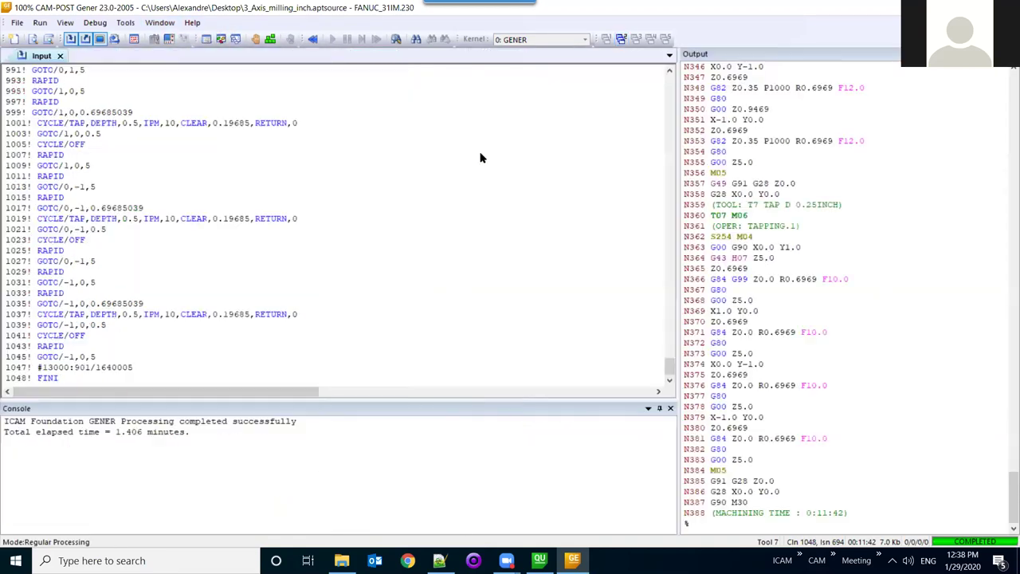
{"action": "left_click", "coordinate": [623, 38]}
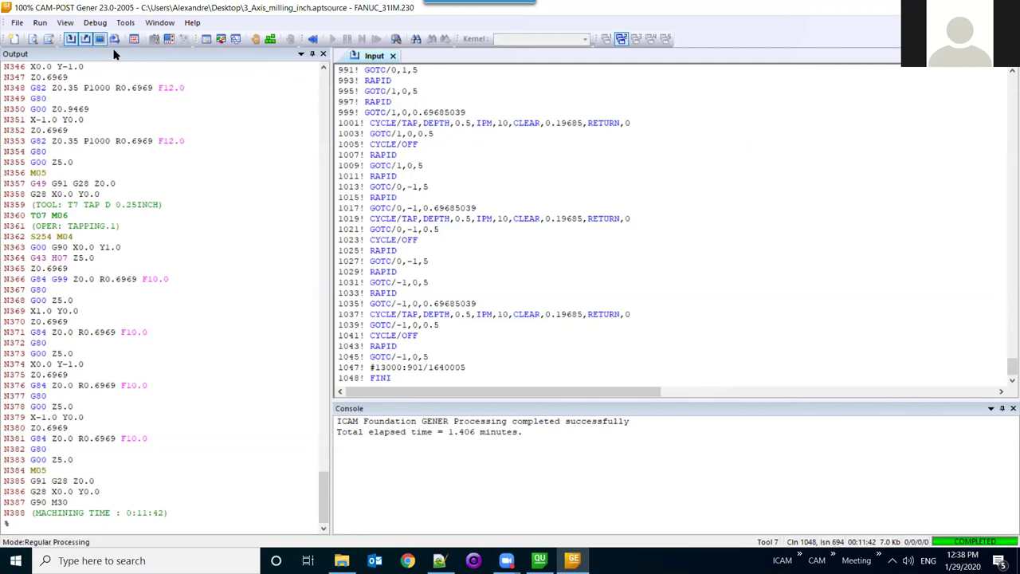
- Show the Source pane, widen it, and go to the start of the Binary CL Source File
{"action": "left_click", "coordinate": [205, 38]}
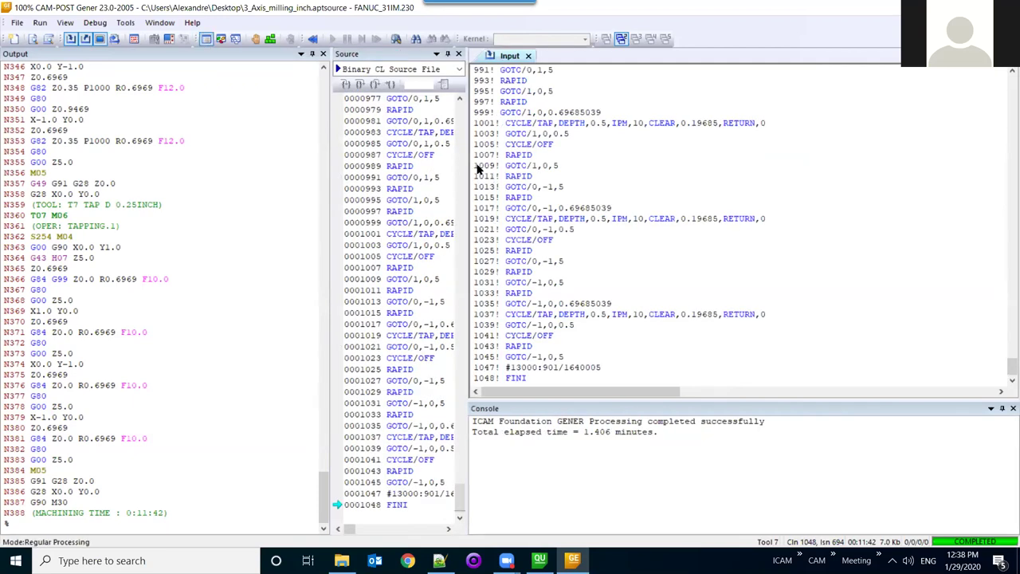
{"action": "left_click_drag", "start_coordinate": [470, 167], "coordinate": [722, 192]}
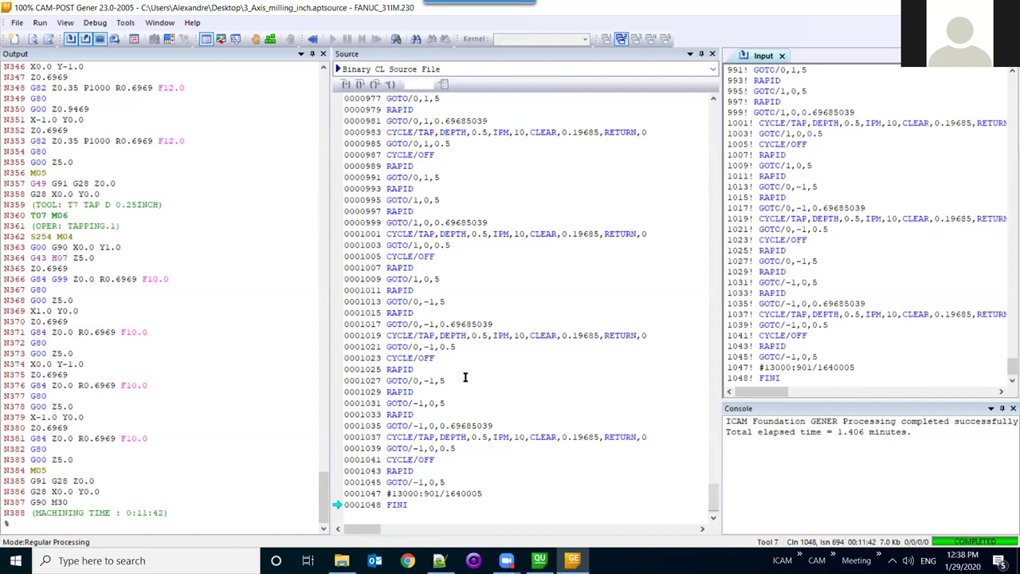
{"action": "left_click_drag", "start_coordinate": [716, 504], "coordinate": [714, 108]}
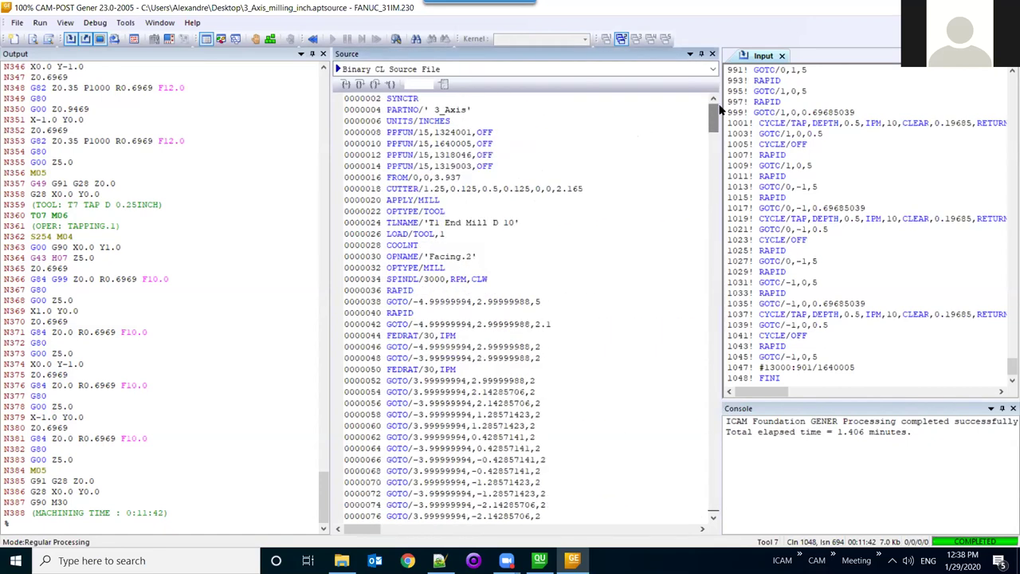
- Review the MACHINE STARTUP macro code in the Source pane, and return to the Binary CL Source File
{"action": "left_click", "coordinate": [606, 69]}
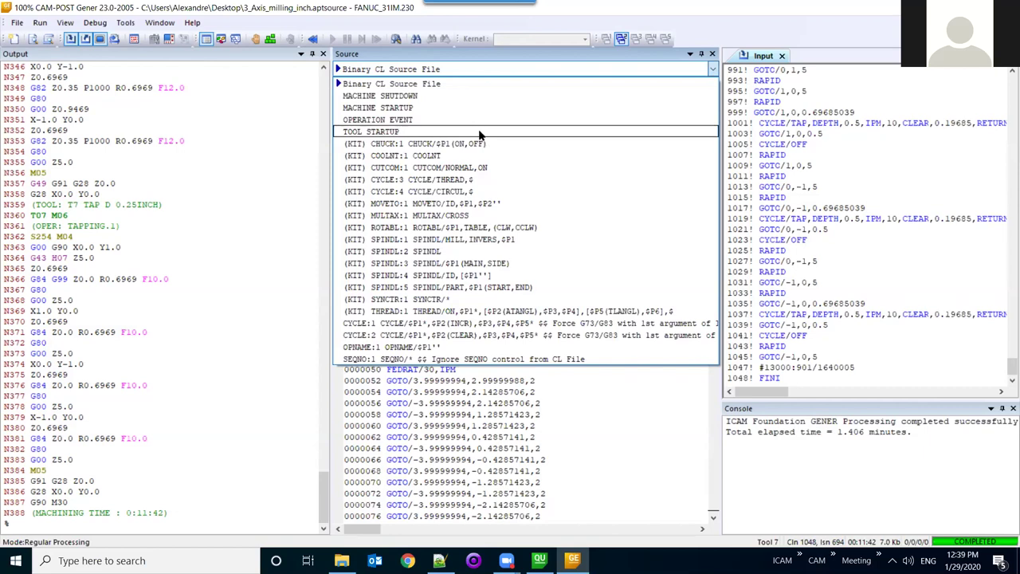
{"action": "left_click", "coordinate": [401, 108]}
{"action": "scroll", "coordinate": [354, 295], "scroll_direction": "down", "scroll_amount": 3}
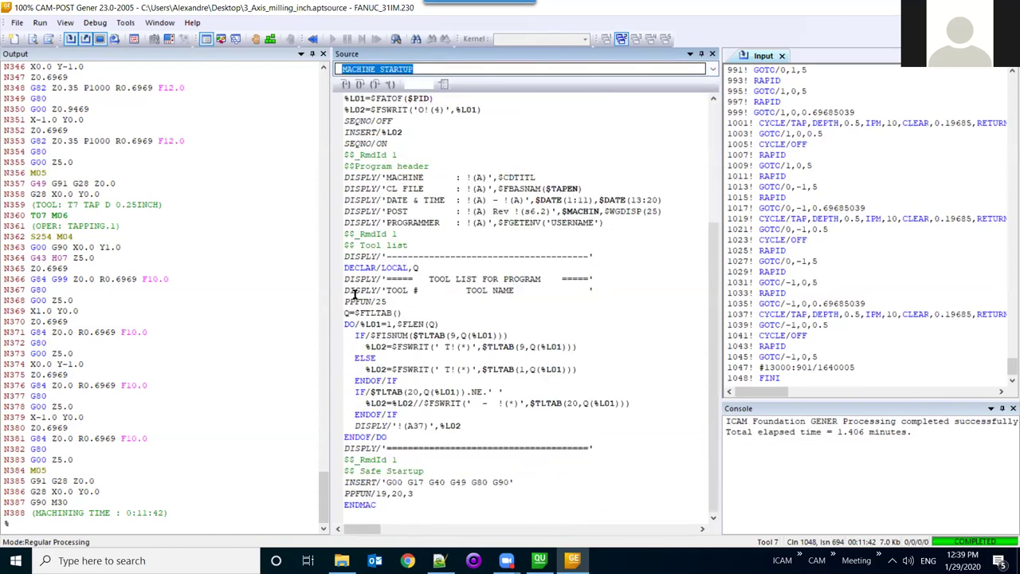
{"action": "scroll", "coordinate": [415, 214], "scroll_direction": "up", "scroll_amount": 1}
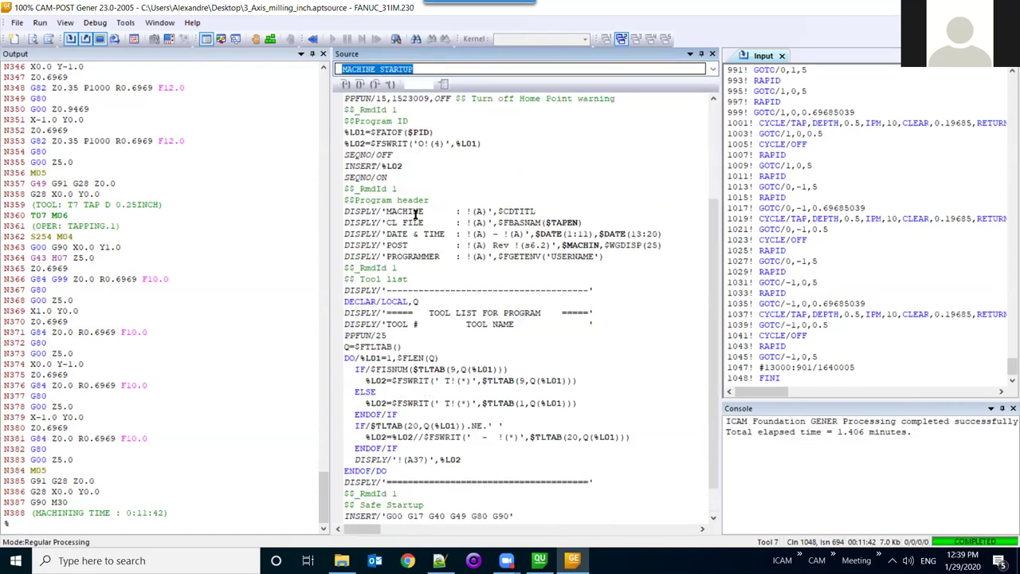
{"action": "scroll", "coordinate": [415, 214], "scroll_direction": "up", "scroll_amount": 4}
{"action": "left_click", "coordinate": [444, 70]}
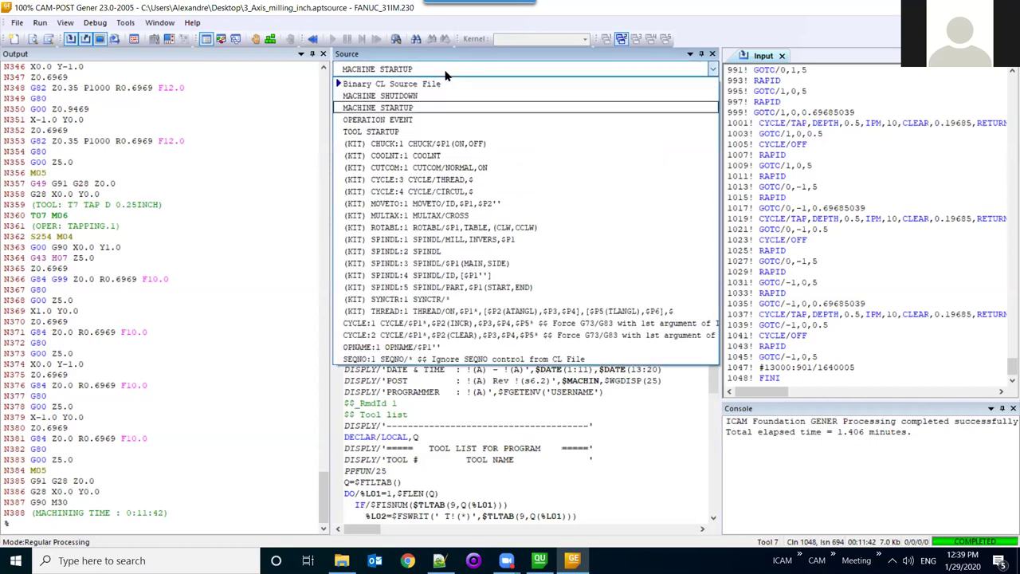
{"action": "left_click", "coordinate": [437, 84]}
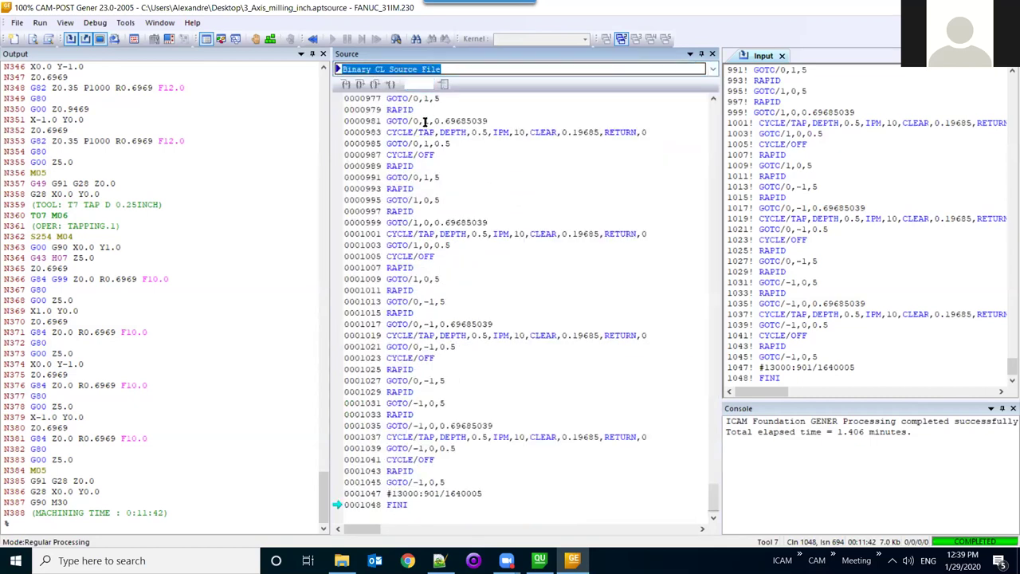
- Set a breakpoint on the CYCLE/TAP statement at CL line 1001, and synchronize the panes to output block N362
{"action": "left_click", "coordinate": [336, 235]}
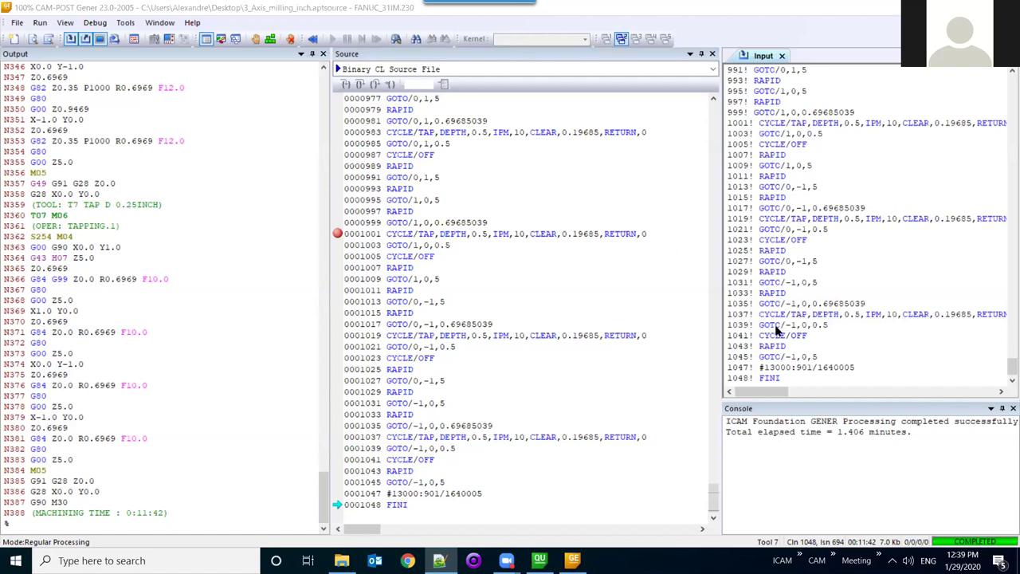
{"action": "scroll", "coordinate": [782, 288], "scroll_direction": "up", "scroll_amount": 6}
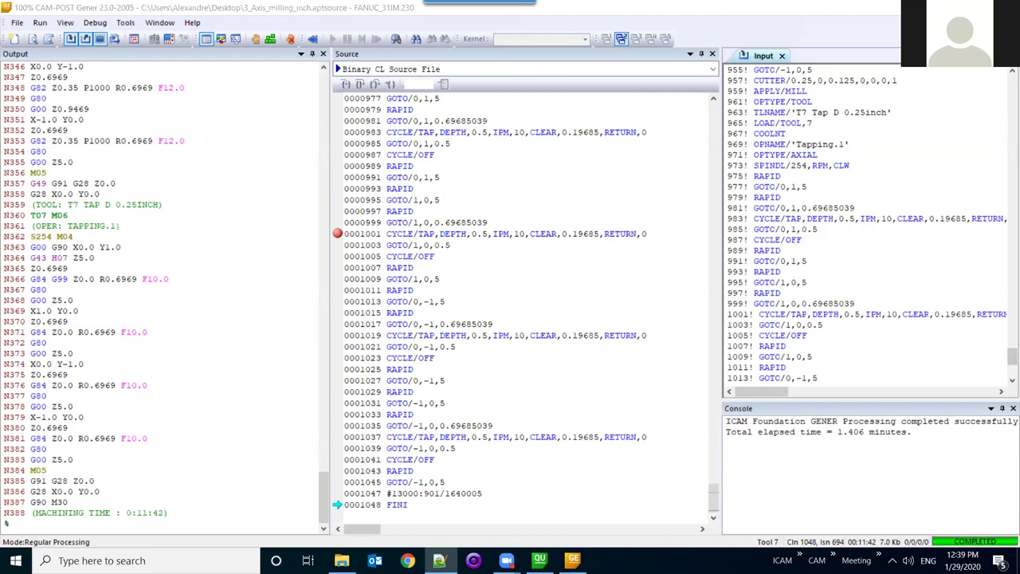
{"action": "right_click", "coordinate": [46, 240]}
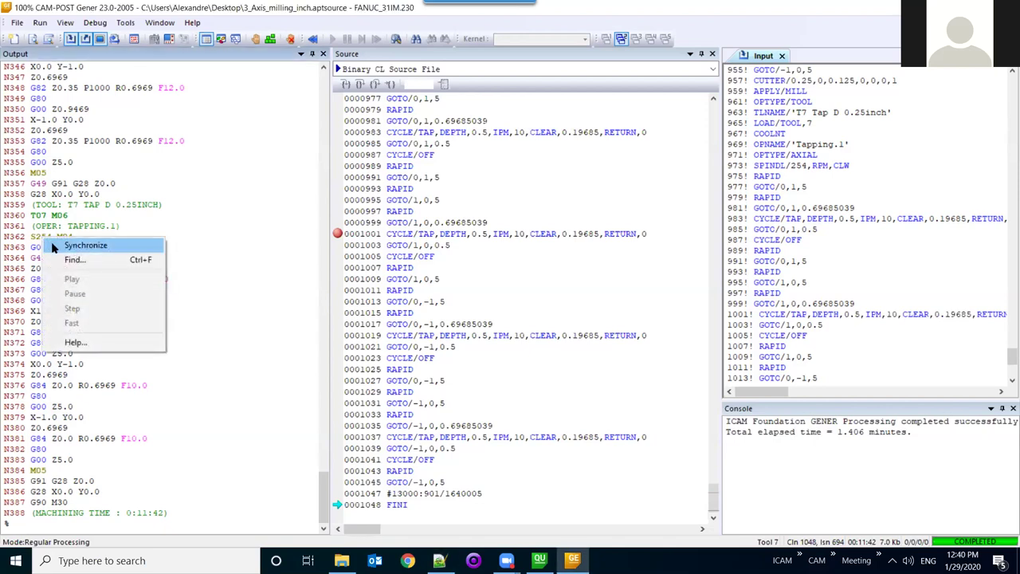
{"action": "left_click", "coordinate": [85, 245]}
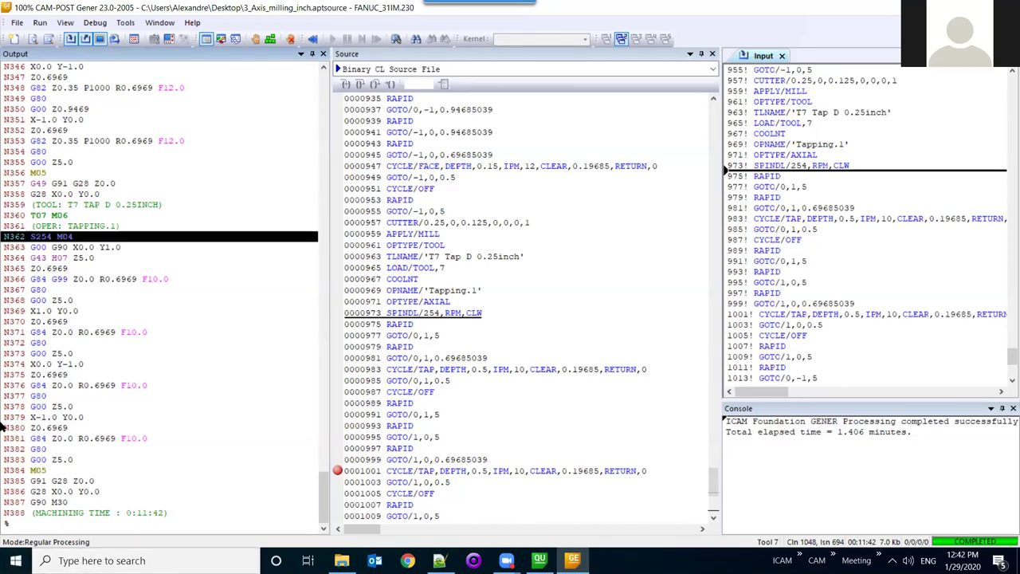
- Switch to 3_Axis_milling_inch.aptsource in Notepad++ and examine its header, tool change and Facing.2 operation statements
{"action": "key", "text": "alt+Tab"}
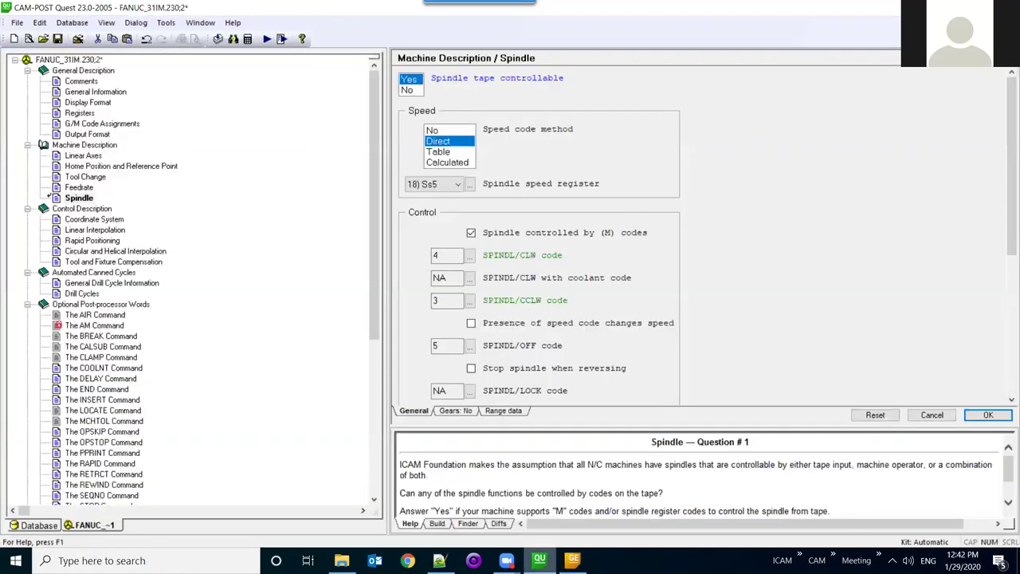
{"action": "key", "text": "alt+Tab"}
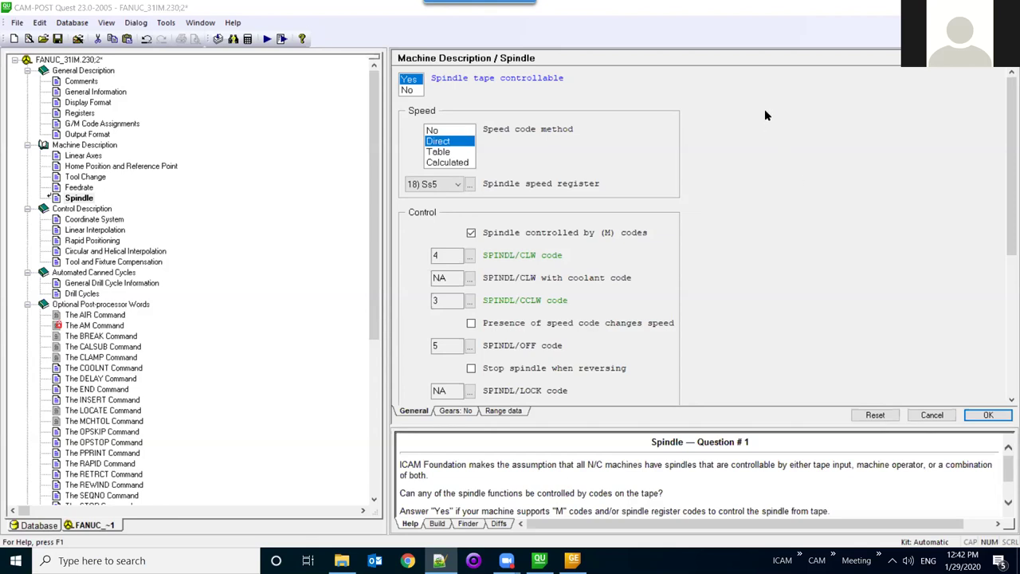
{"action": "key", "text": "alt+Tab"}
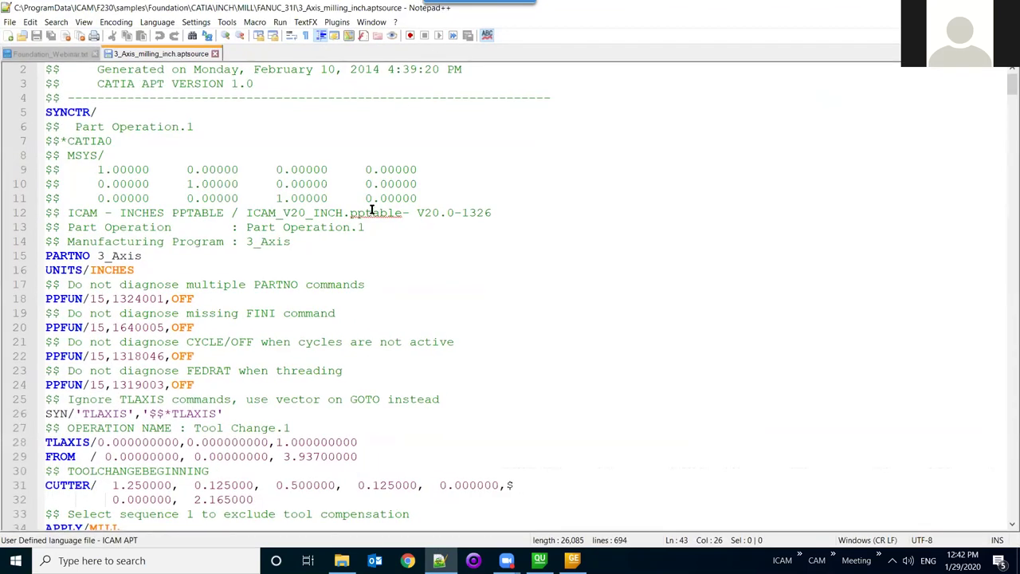
{"action": "scroll", "coordinate": [362, 219], "scroll_direction": "up", "scroll_amount": 1}
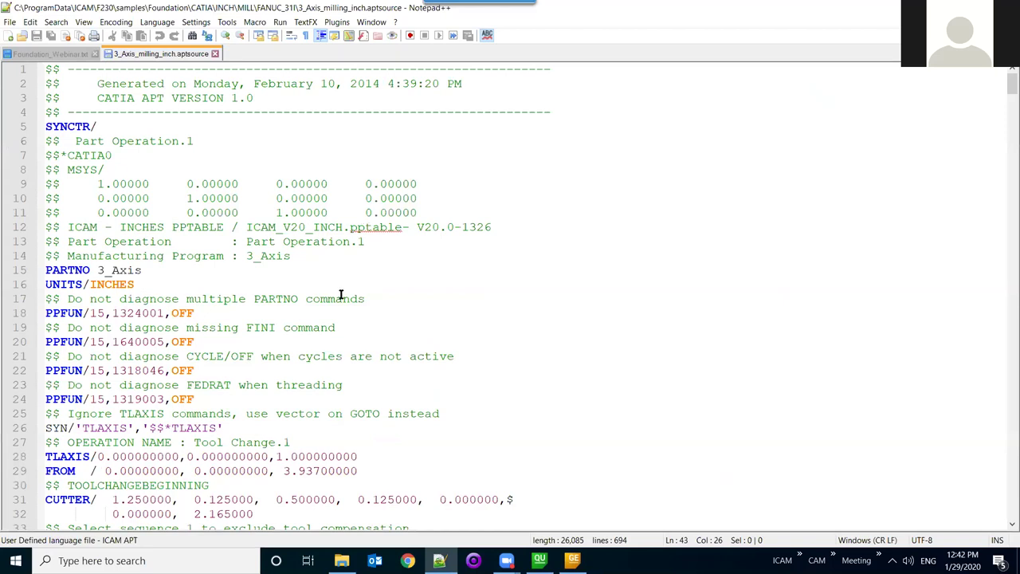
{"action": "scroll", "coordinate": [335, 301], "scroll_direction": "down", "scroll_amount": 5}
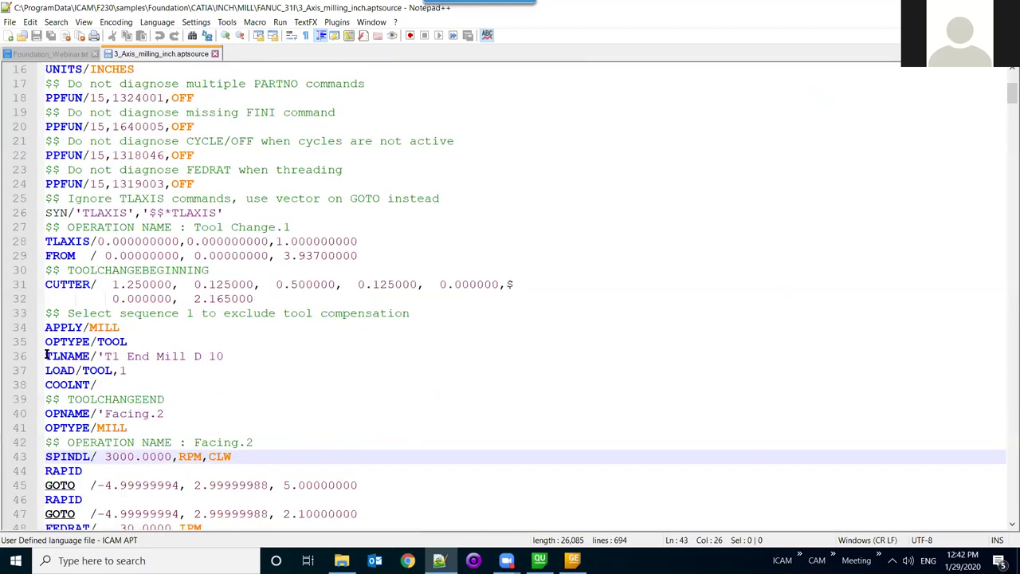
{"action": "scroll", "coordinate": [120, 358], "scroll_direction": "down", "scroll_amount": 1}
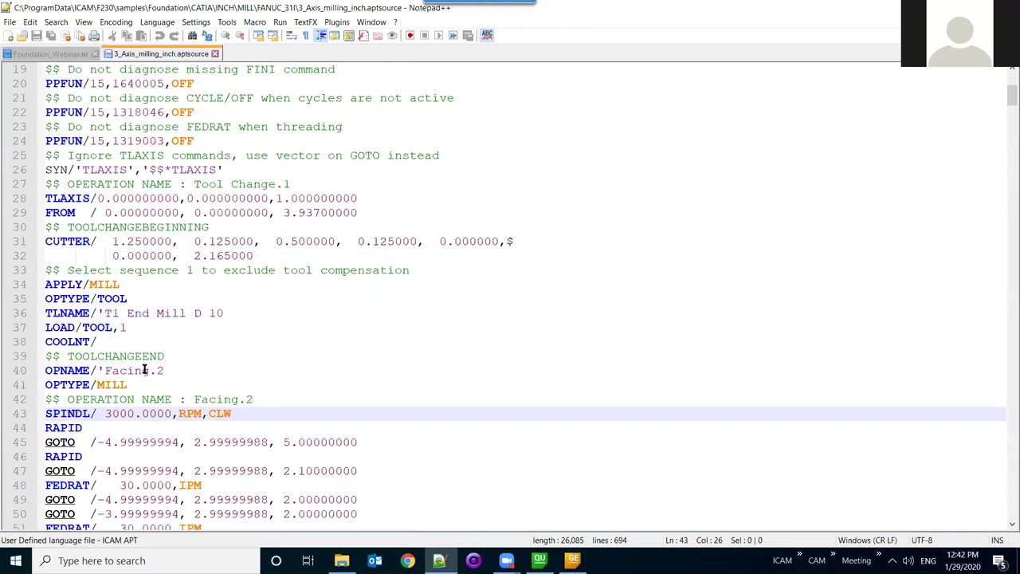
- Back in Quest, view the operation event macro and examine $P20 in the tool change startup macro's Tool name custom macro
{"action": "key", "text": "alt+Tab"}
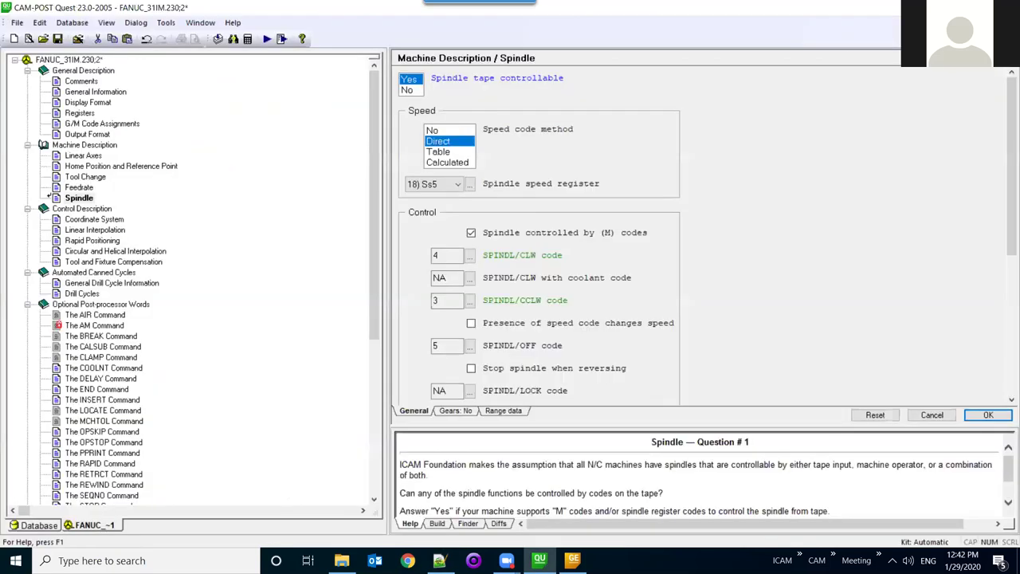
{"action": "scroll", "coordinate": [180, 371], "scroll_direction": "down", "scroll_amount": 8}
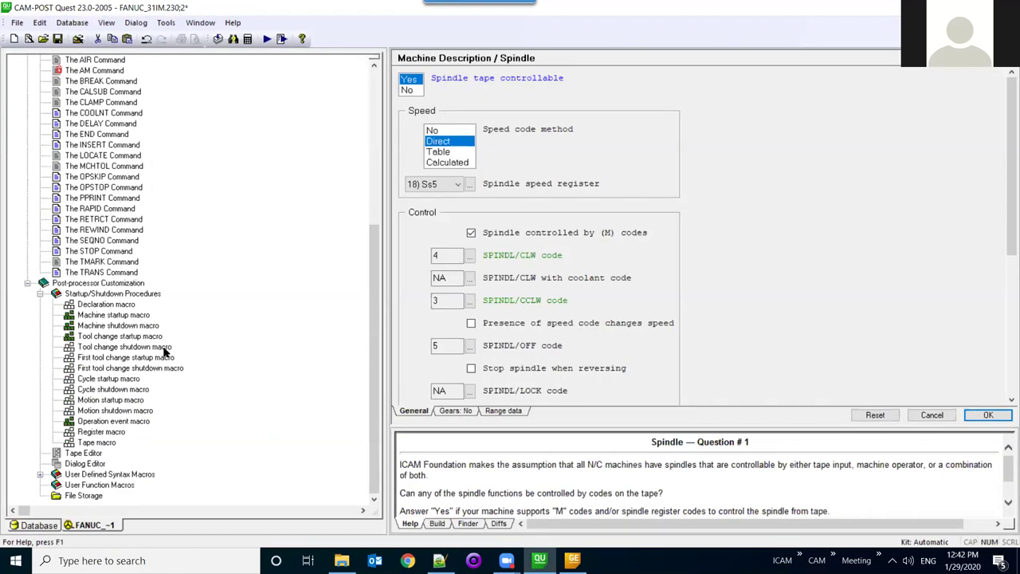
{"action": "left_click", "coordinate": [122, 421]}
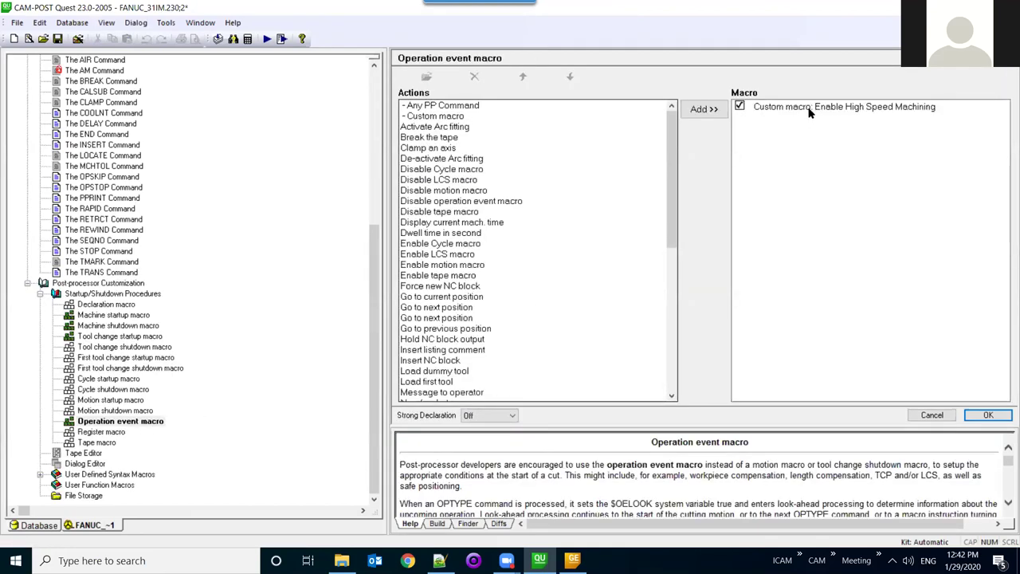
{"action": "left_click", "coordinate": [131, 338]}
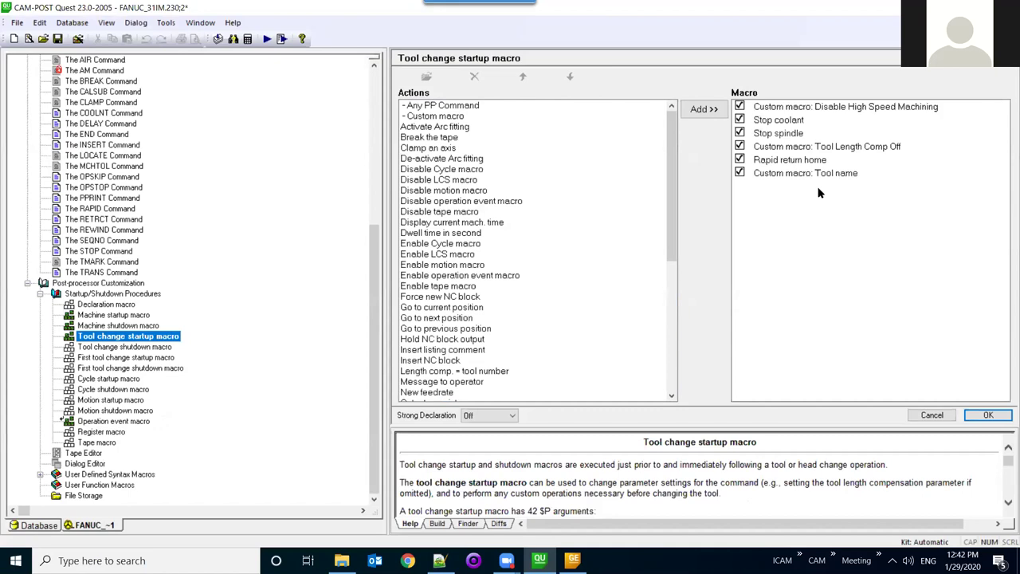
{"action": "double_click", "coordinate": [797, 174]}
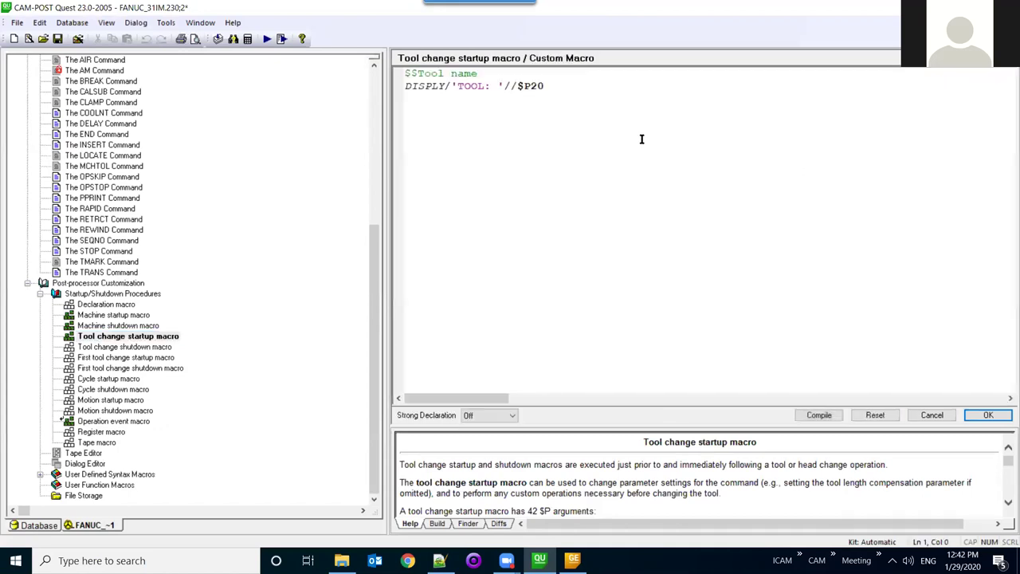
{"action": "left_click_drag", "start_coordinate": [519, 86], "coordinate": [554, 89]}
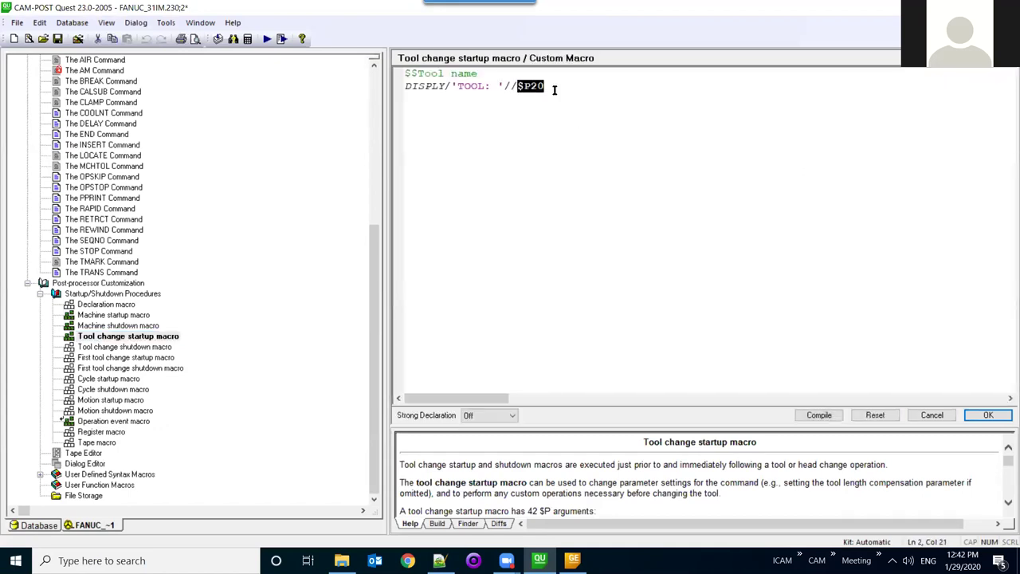